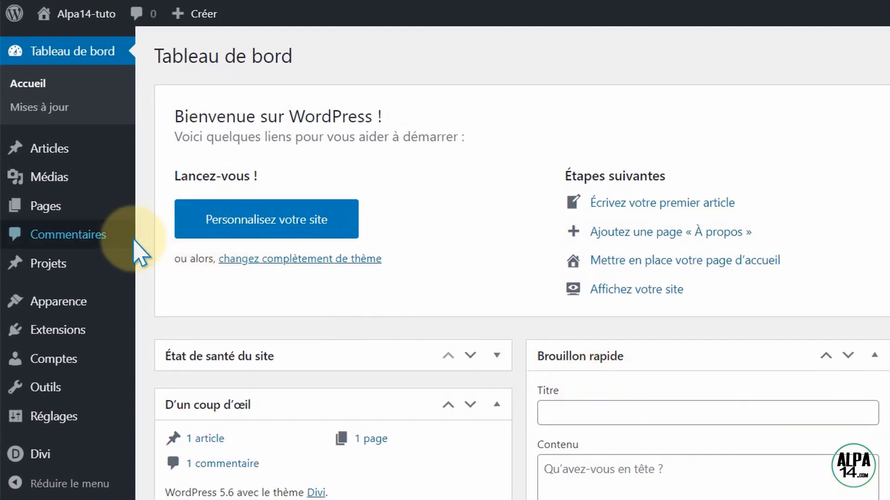
Step: Create a new page titled "Accueil" and start building it with Divi Builder from a premade layout
mouse_move(46, 204)
left_click(178, 211)
mouse_move(180, 204)
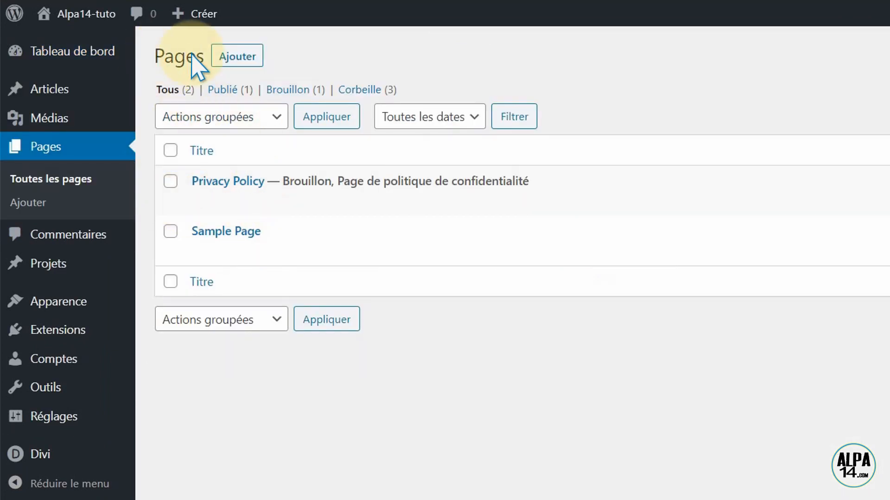
mouse_move(582, 261)
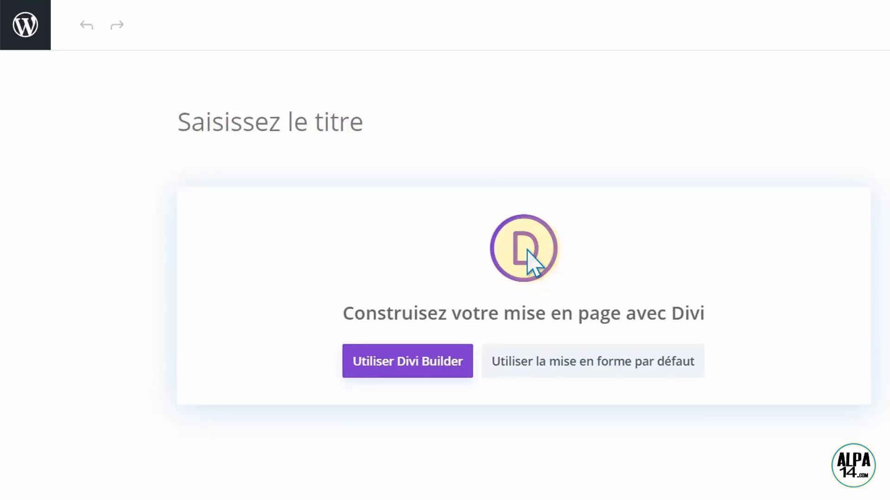
left_click(194, 111)
type("Accueil")
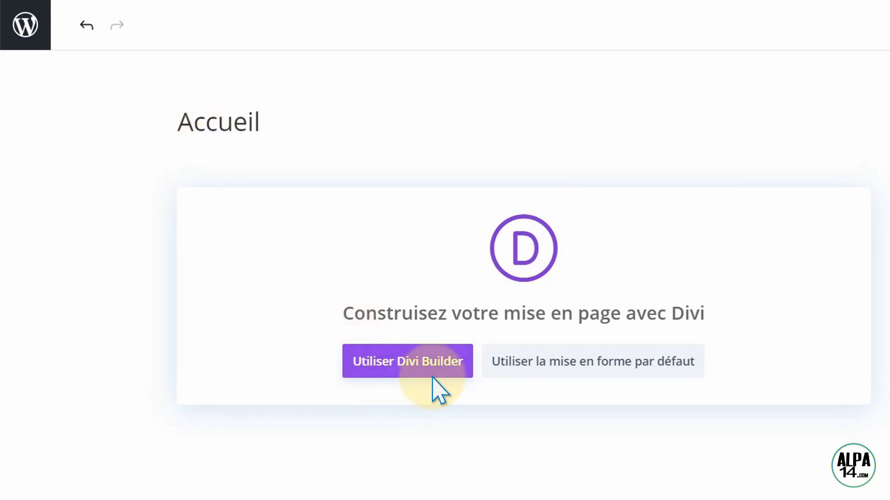
left_click(399, 361)
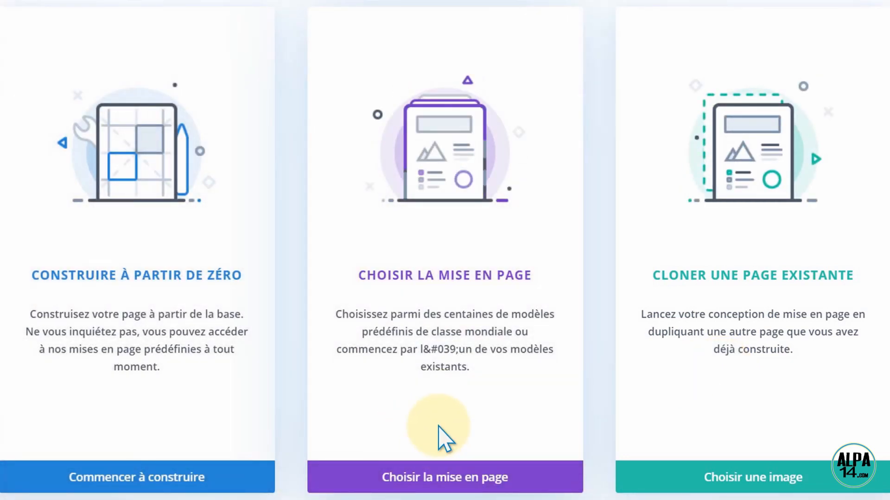
left_click(438, 429)
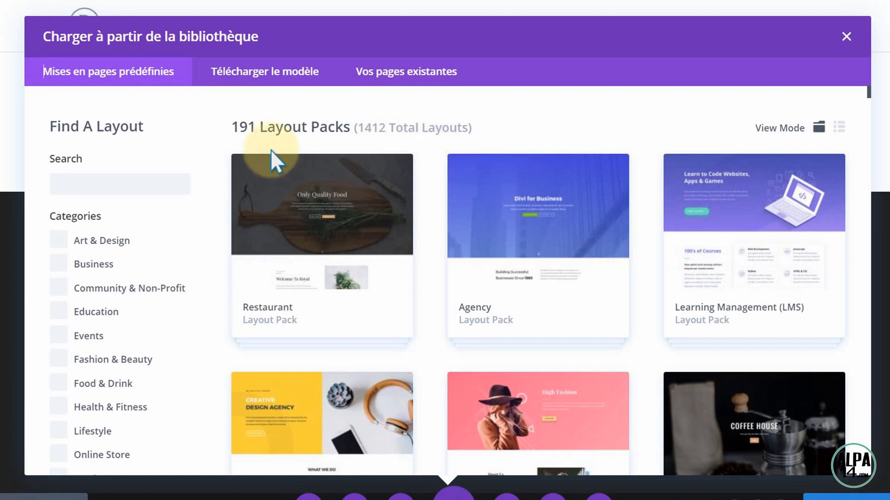
Step: Filter the premade layouts by the Health & Fitness category and open the Life Coach layout pack
scroll(116, 275, "down", 5)
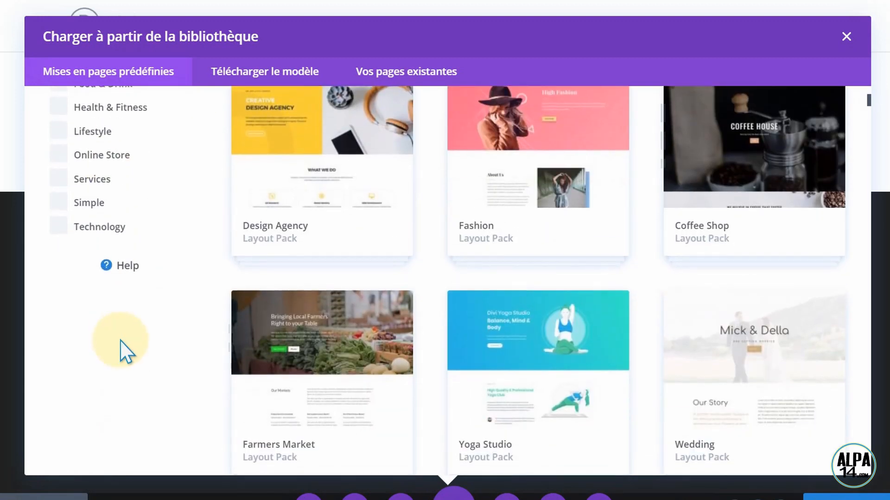
scroll(122, 352, "up", 5)
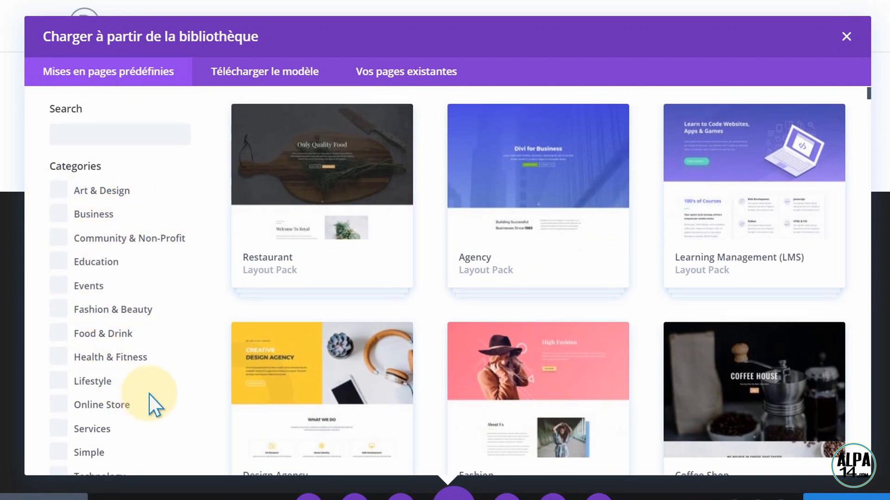
scroll(155, 403, "down", 2)
scroll(88, 308, "up", 1)
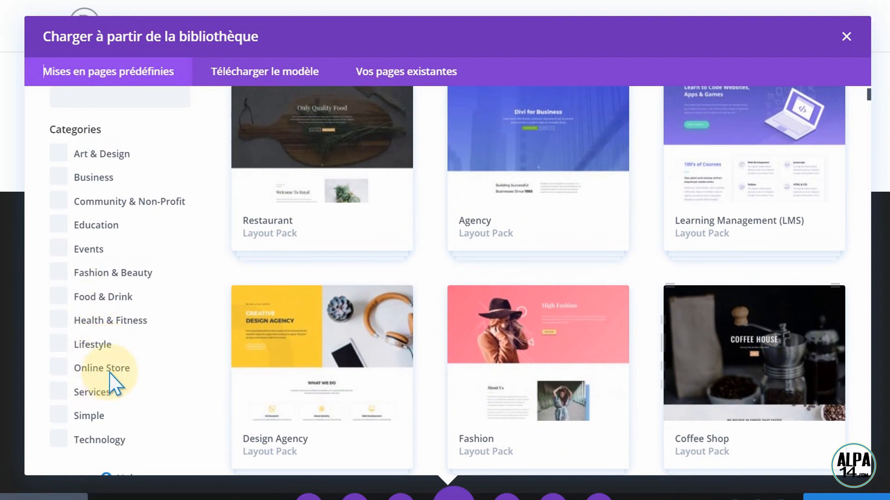
left_click(56, 319)
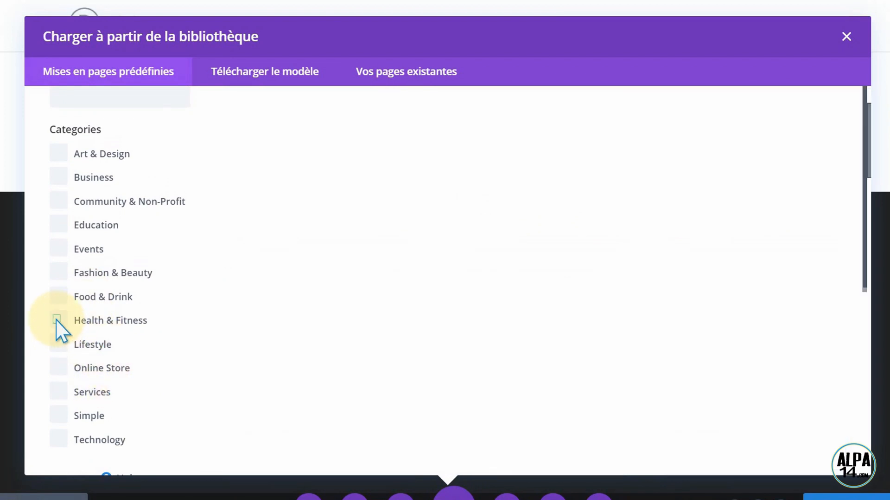
scroll(338, 343, "down", 1)
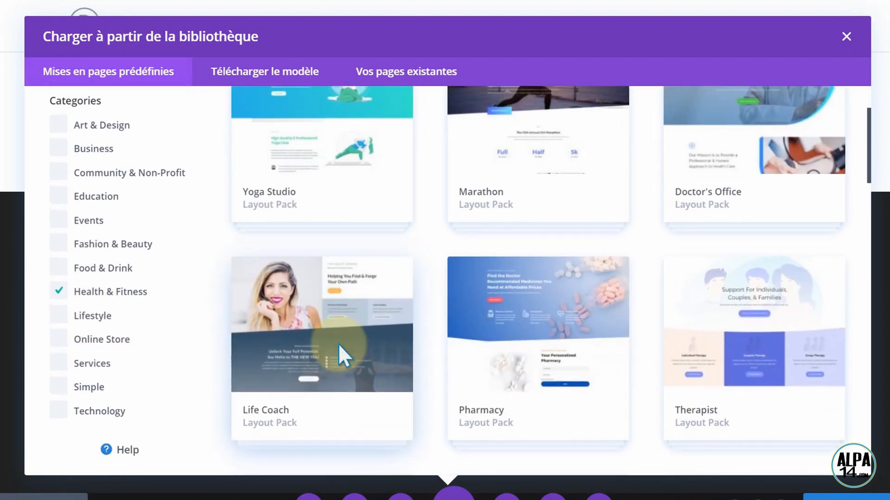
scroll(338, 344, "down", 2)
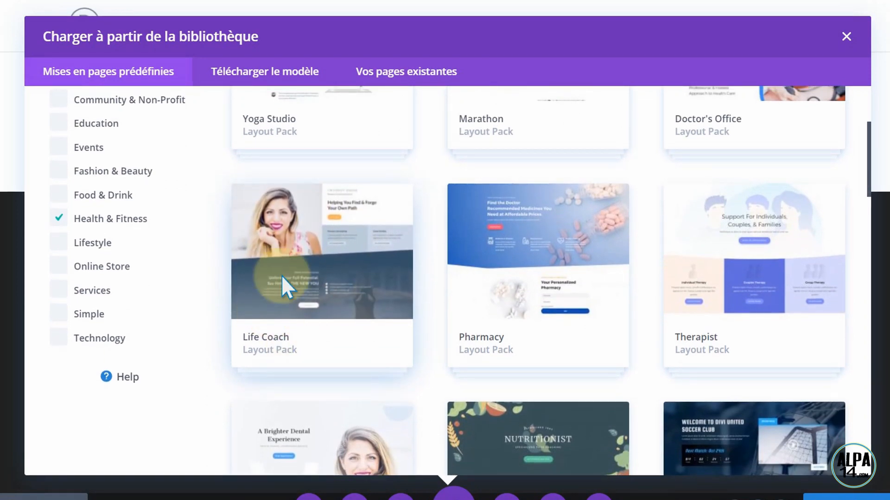
left_click(307, 277)
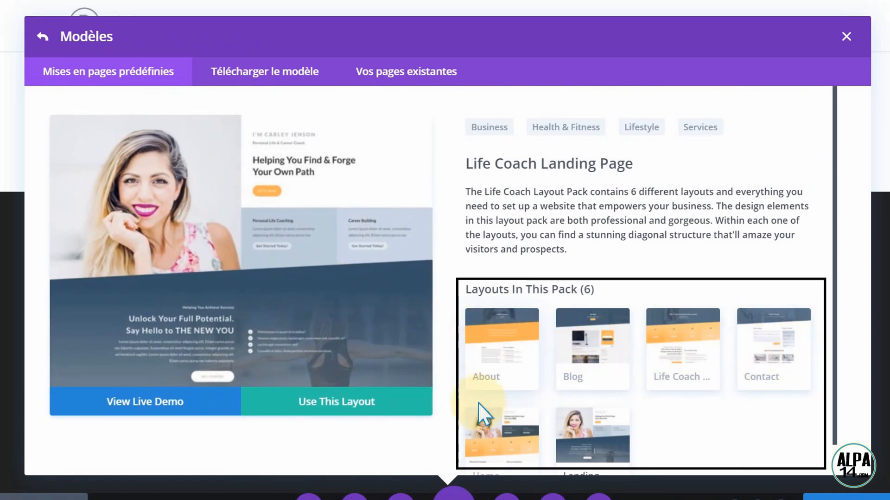
Step: Preview the Home layout of the Life Coach pack and load it into the Accueil page
scroll(834, 365, "down", 1)
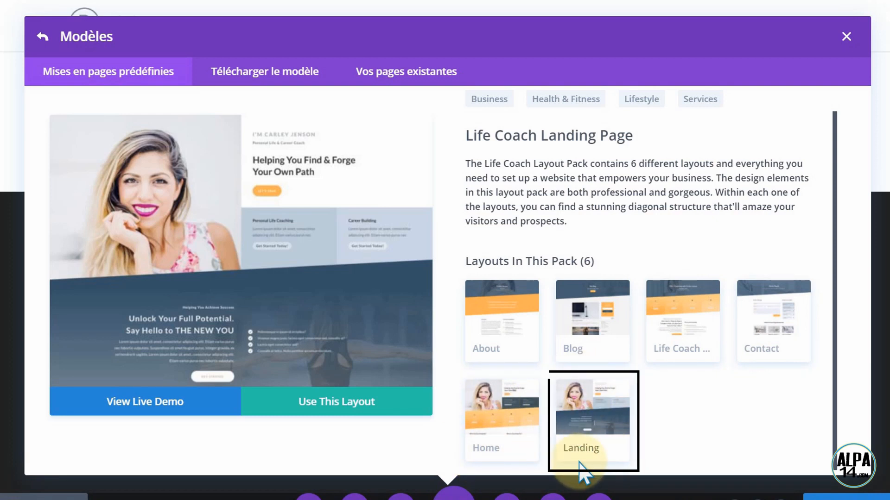
scroll(760, 447, "down", 1)
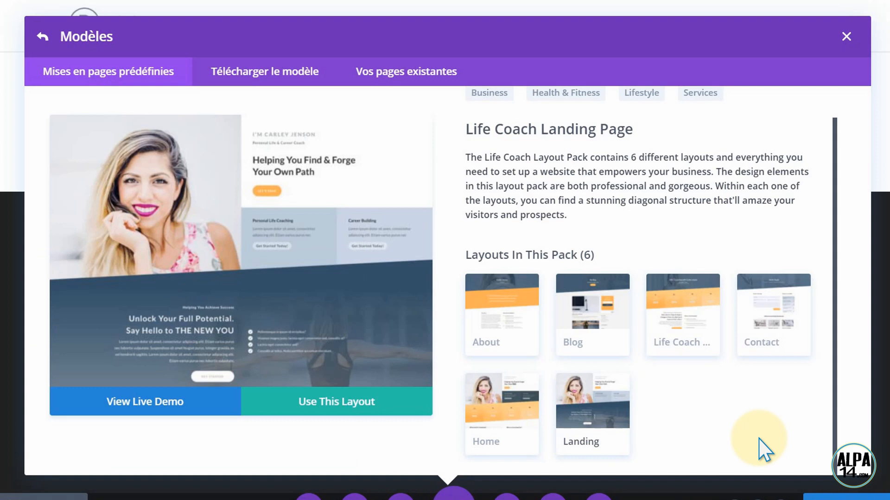
left_click(490, 444)
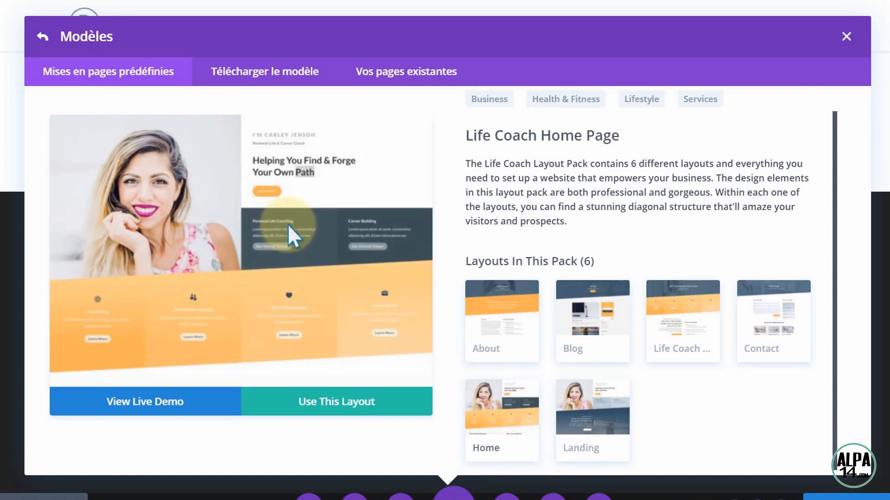
scroll(288, 227, "down", 10)
scroll(288, 239, "up", 10)
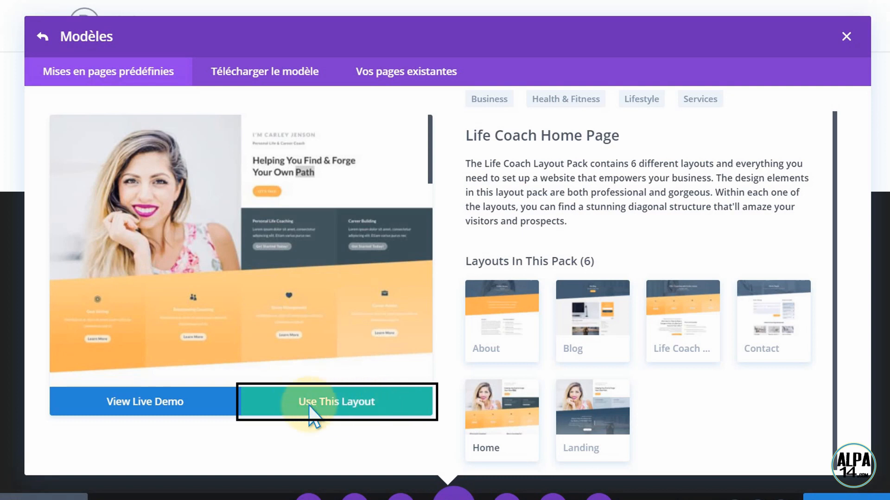
left_click(323, 403)
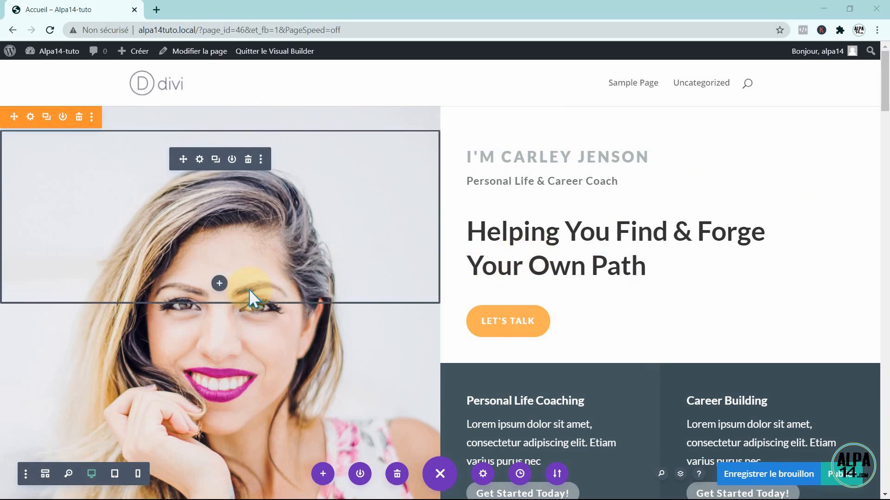
Step: Look over the imported Accueil page down to its footer and publish it
left_click_drag(885, 90, 884, 454)
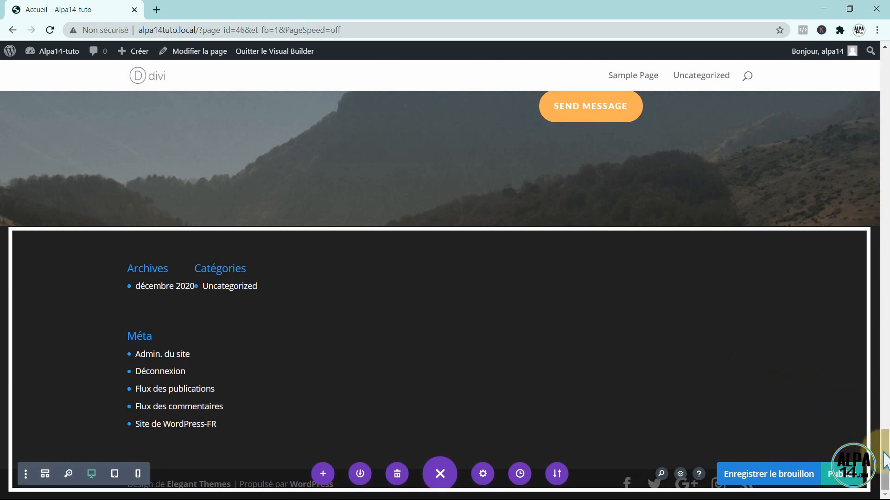
left_click_drag(885, 462, 883, 425)
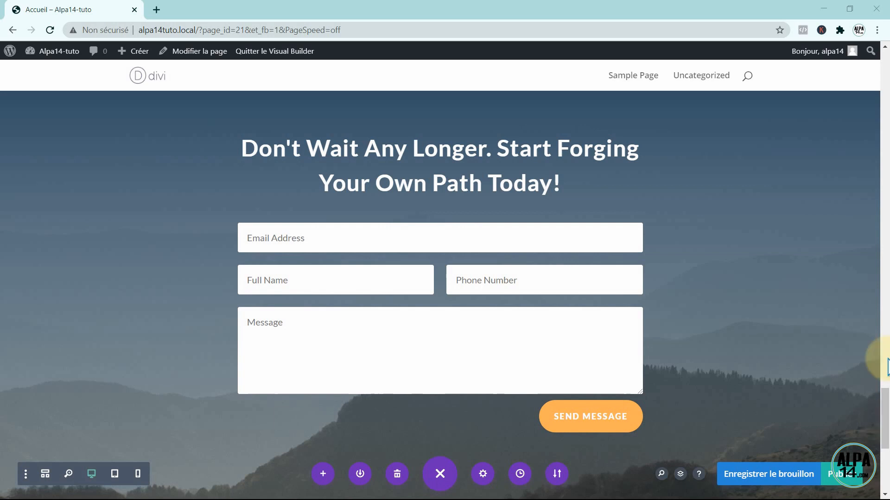
left_click(840, 478)
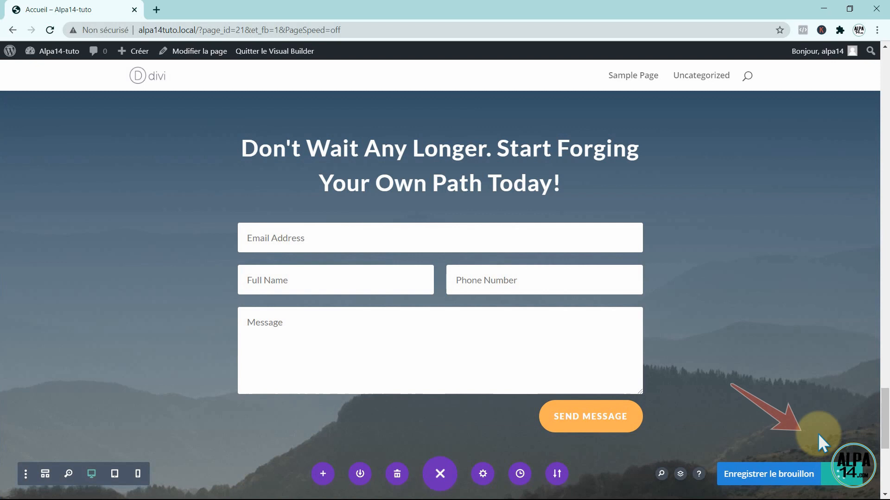
Step: Leave the visual builder for the WordPress administration and open the list of all pages
mouse_move(6, 52)
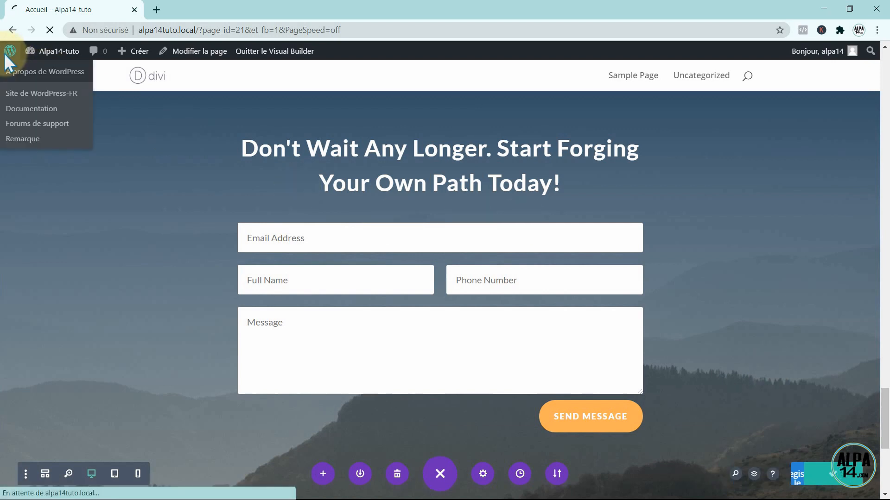
left_click(13, 38)
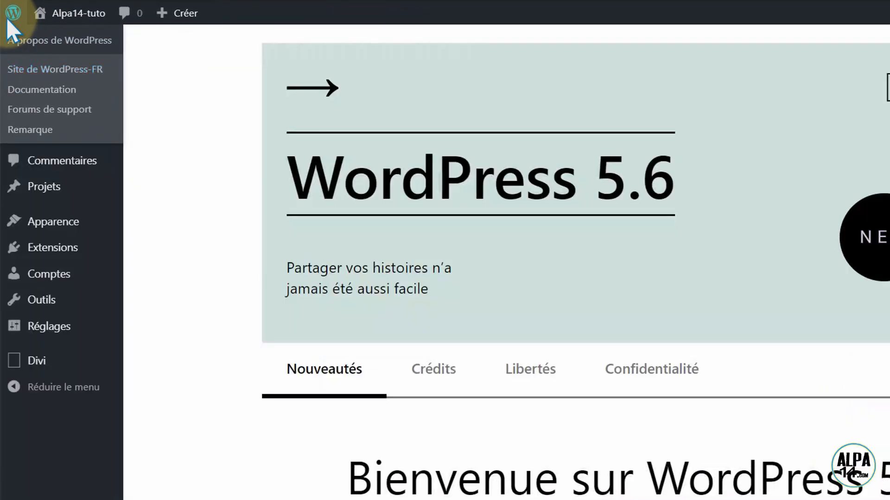
mouse_move(33, 138)
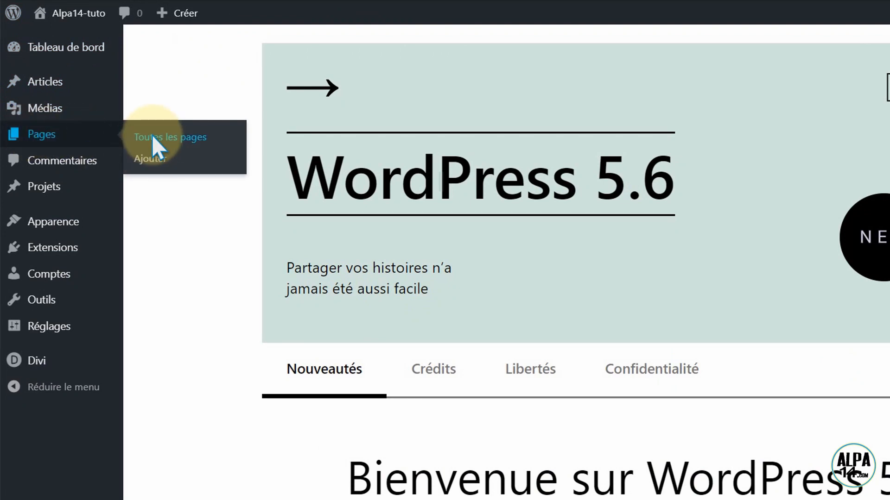
left_click(153, 136)
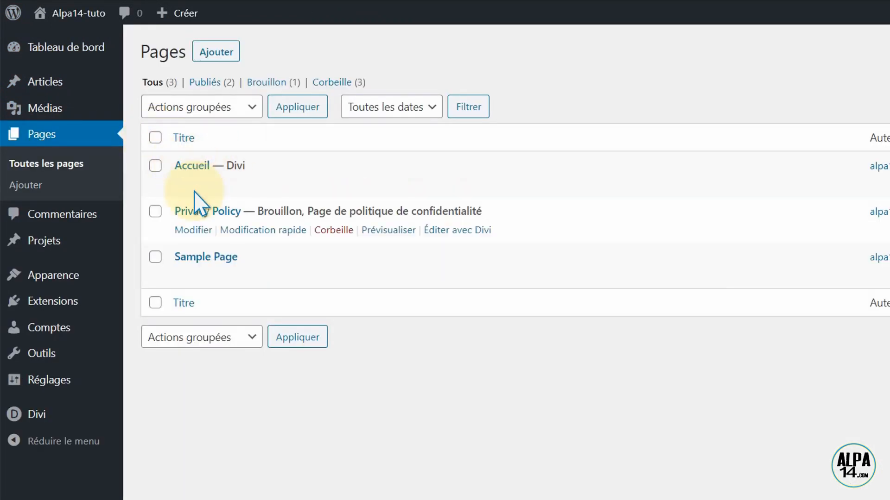
Step: Create a new page titled "Mon coaching" and start building it with Divi Builder from a premade layout
left_click(216, 53)
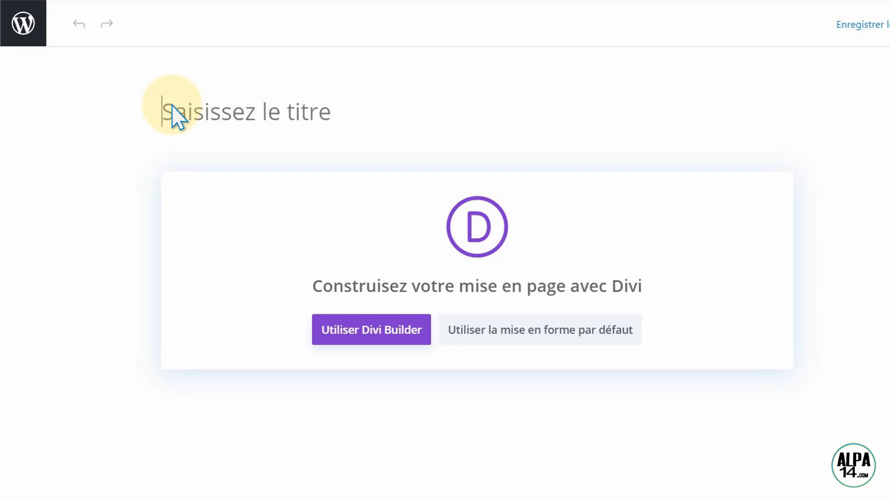
left_click(171, 113)
type("Mon coac")
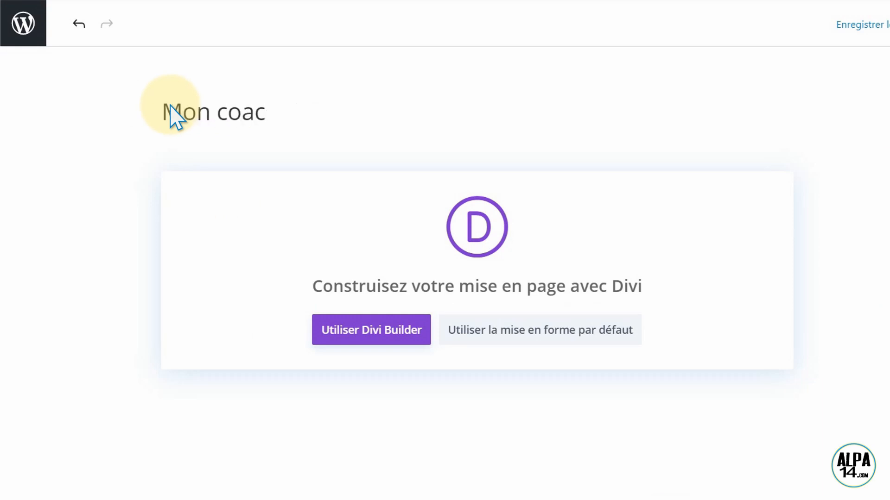
type("hing")
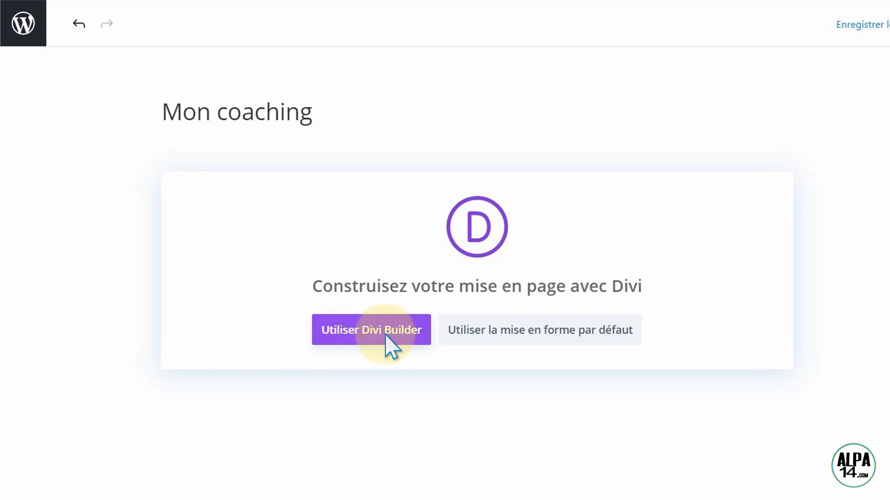
left_click(370, 335)
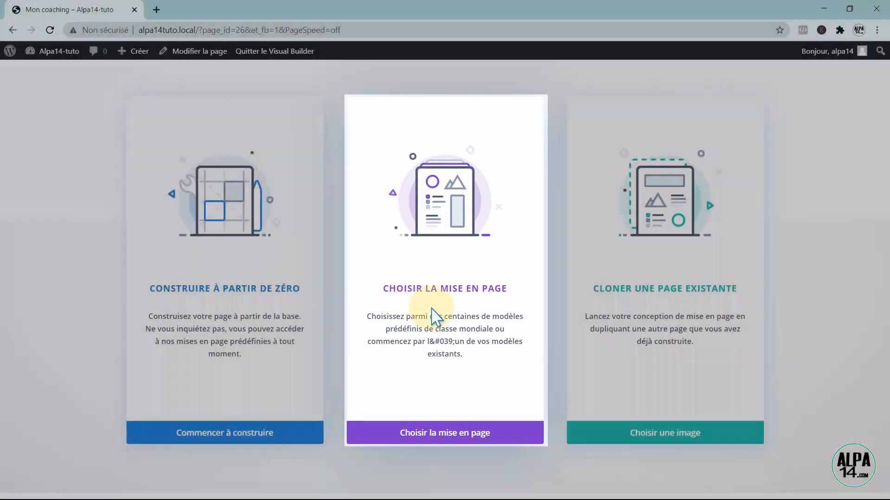
left_click(431, 307)
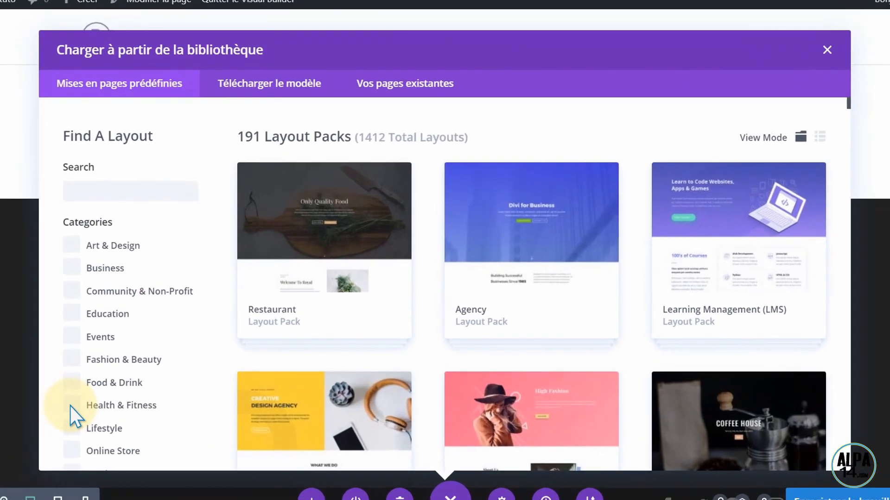
Step: Restrict the layout library to Health & Fitness and open the Life Coach pack for the Mon coaching page
left_click(72, 406)
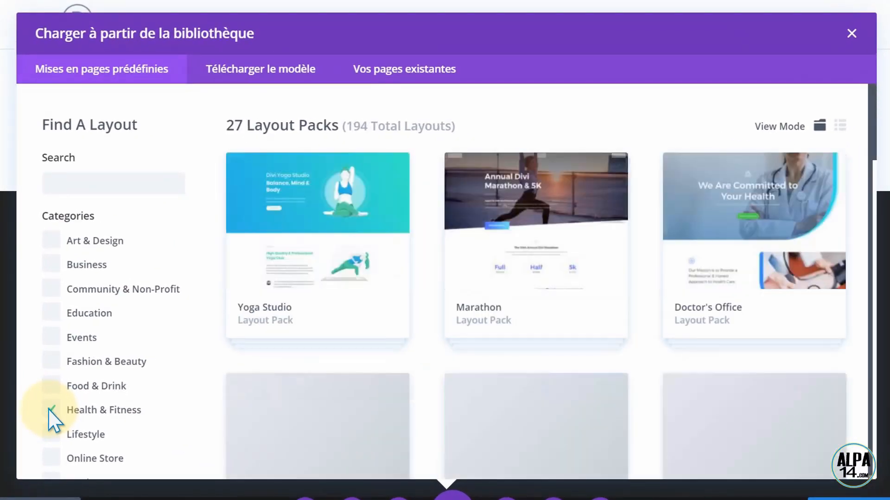
left_click_drag(874, 136, 875, 179)
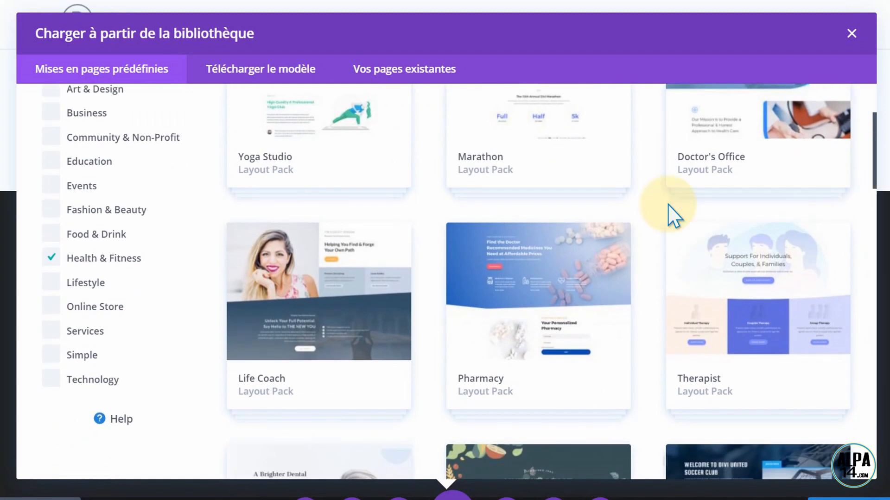
left_click(290, 304)
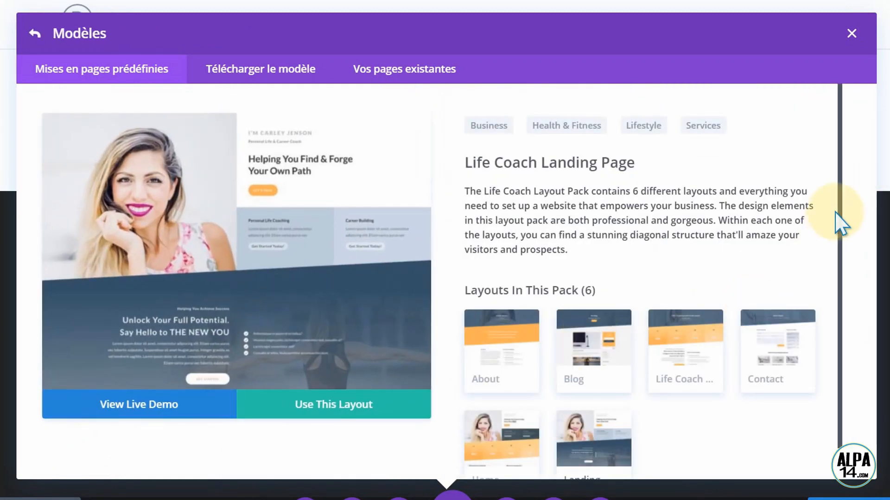
Step: Import the Life Coach Coaching Page layout into the Mon coaching page and look over the imported content
scroll(843, 226, "down", 1)
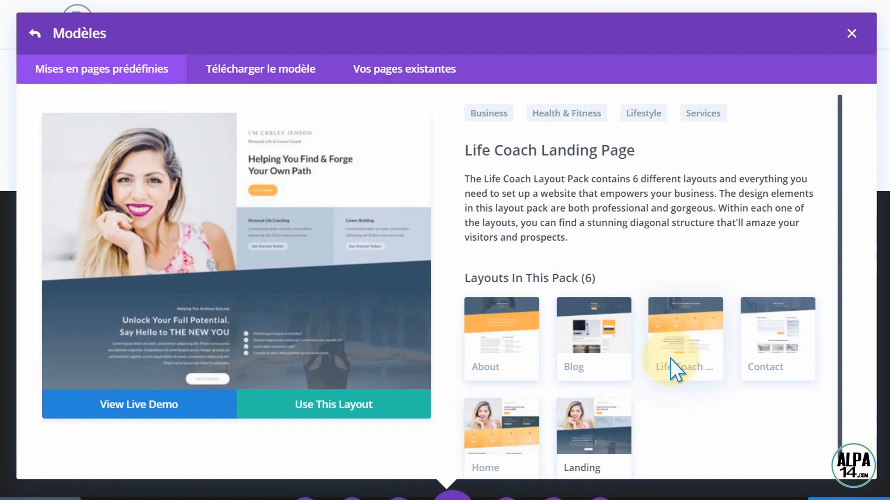
left_click(681, 320)
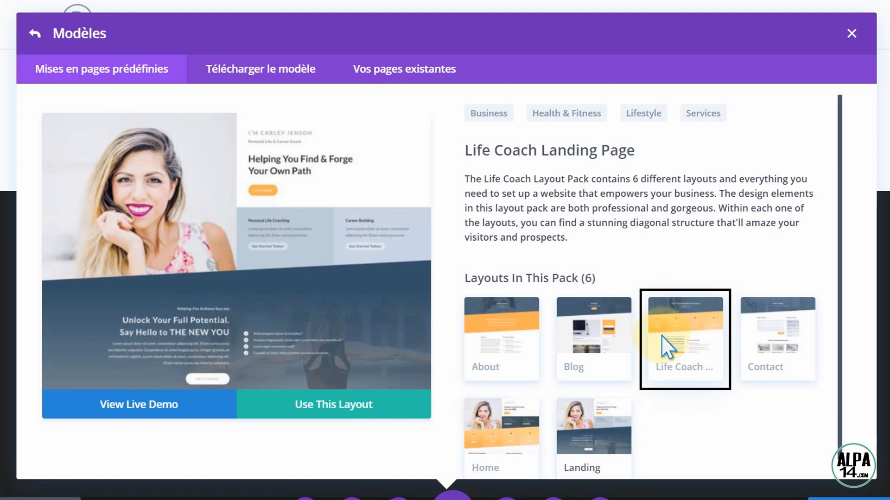
left_click(675, 359)
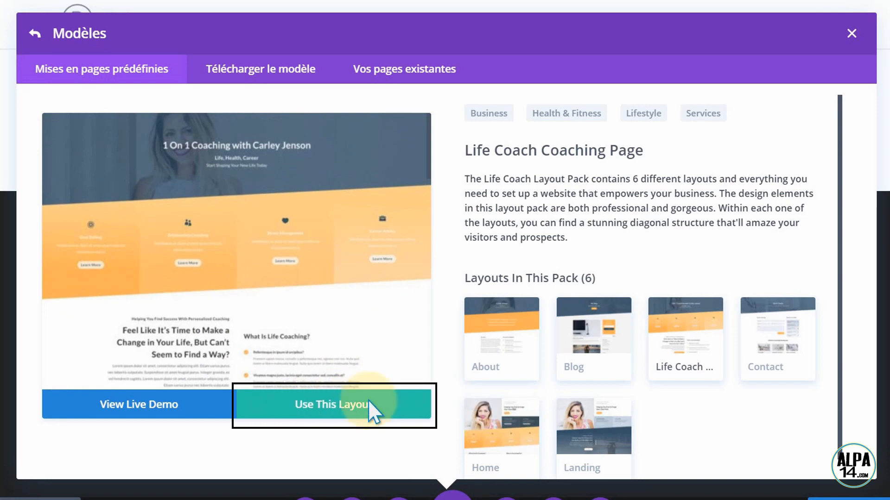
left_click(329, 402)
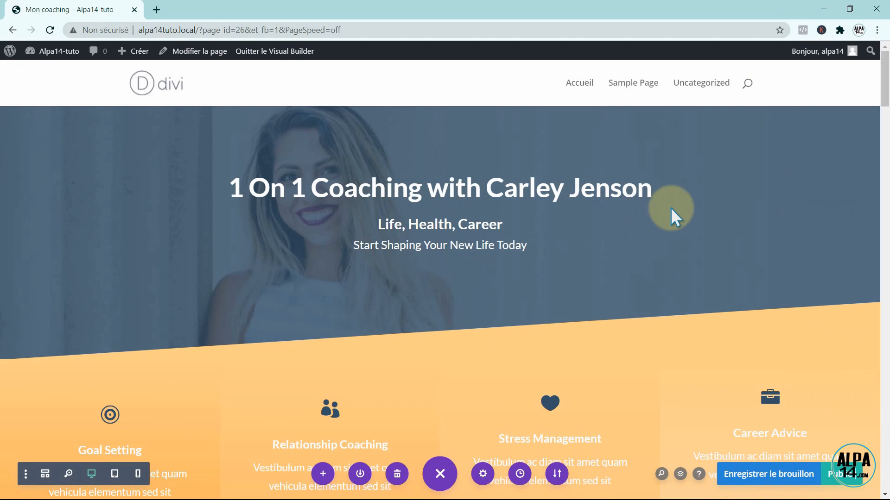
scroll(887, 88, "down", 10)
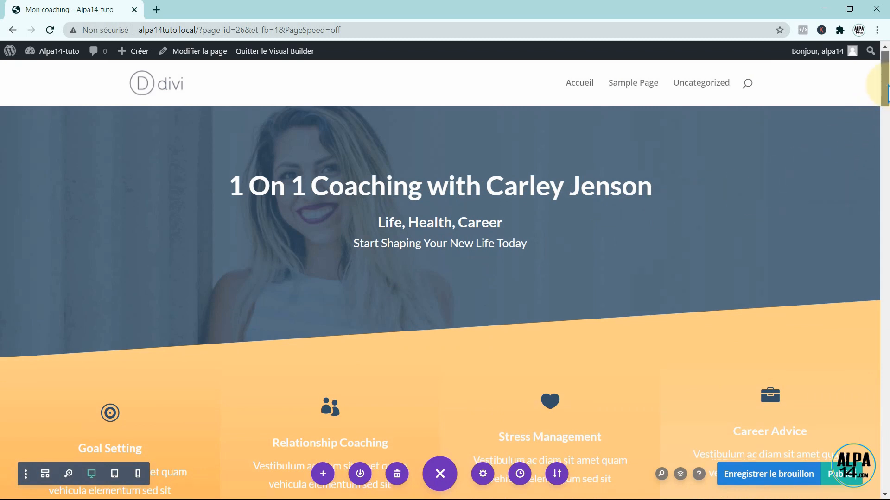
scroll(887, 88, "down", 12)
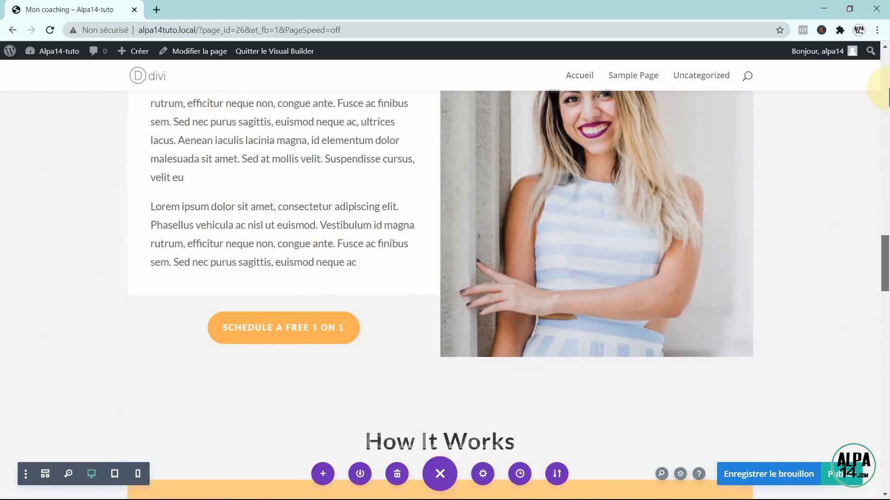
left_click_drag(885, 264, 877, 83)
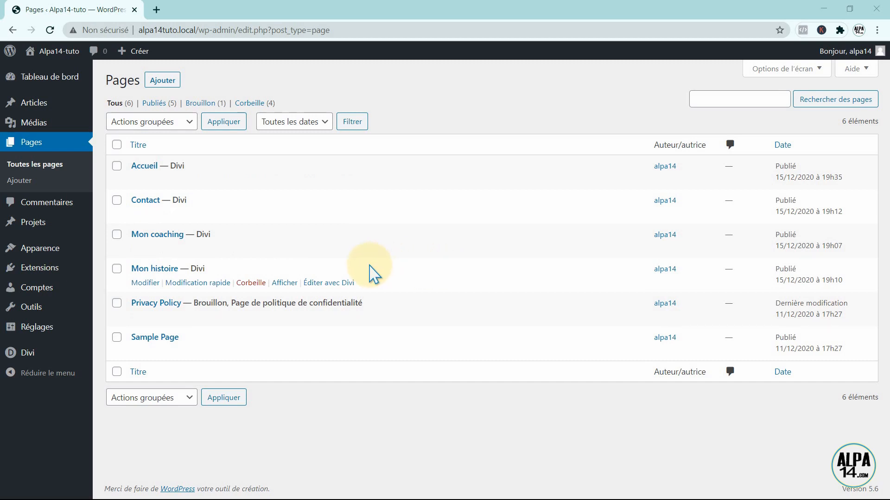
Step: View the published Mon histoire and Contact pages on the site and look over their sections
left_click(281, 285)
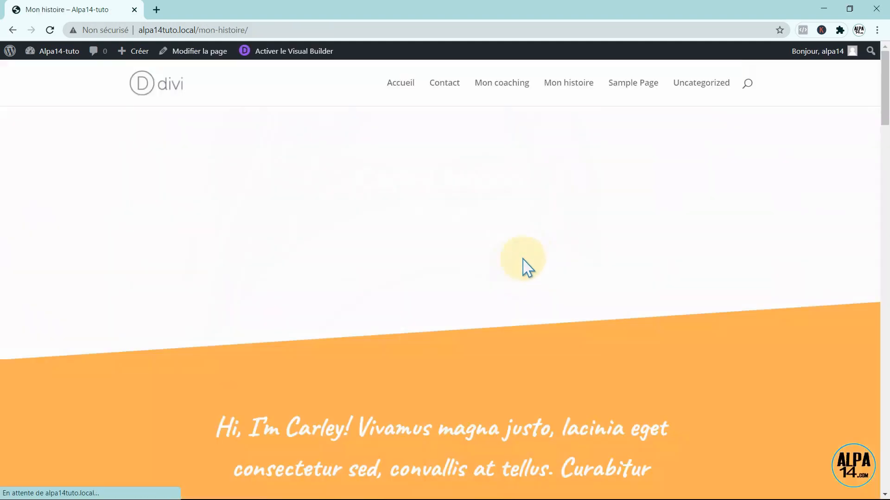
scroll(605, 223, "down", 3)
scroll(604, 223, "down", 13)
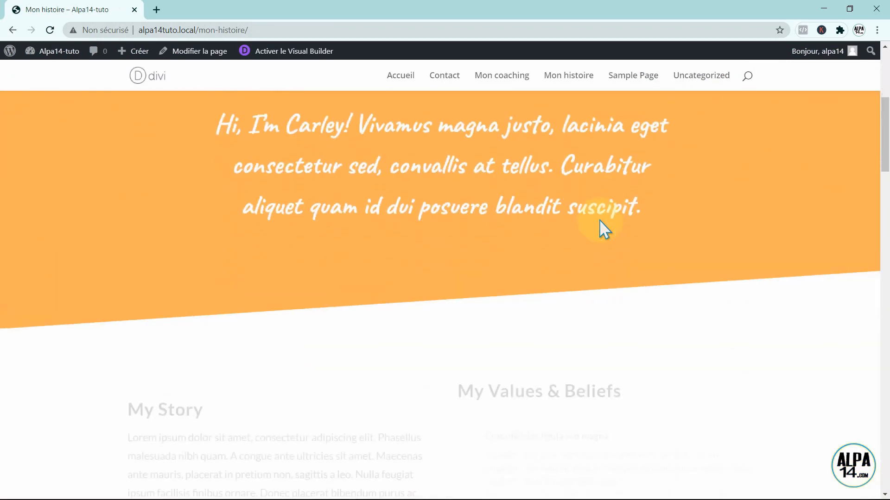
scroll(598, 229, "down", 18)
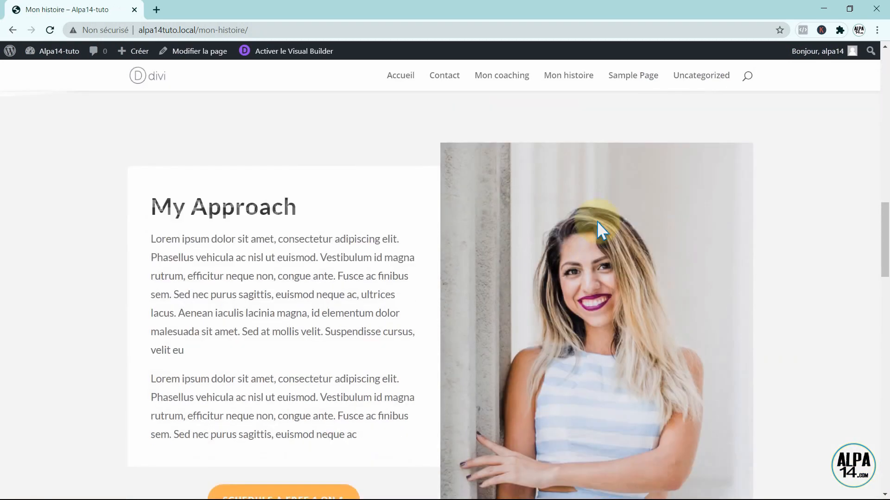
scroll(600, 226, "down", 2)
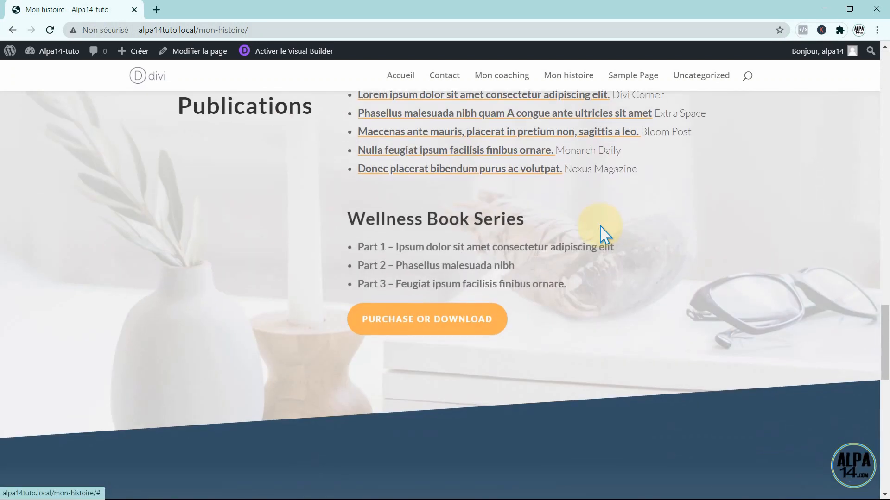
scroll(600, 226, "up", 16)
scroll(600, 225, "up", 10)
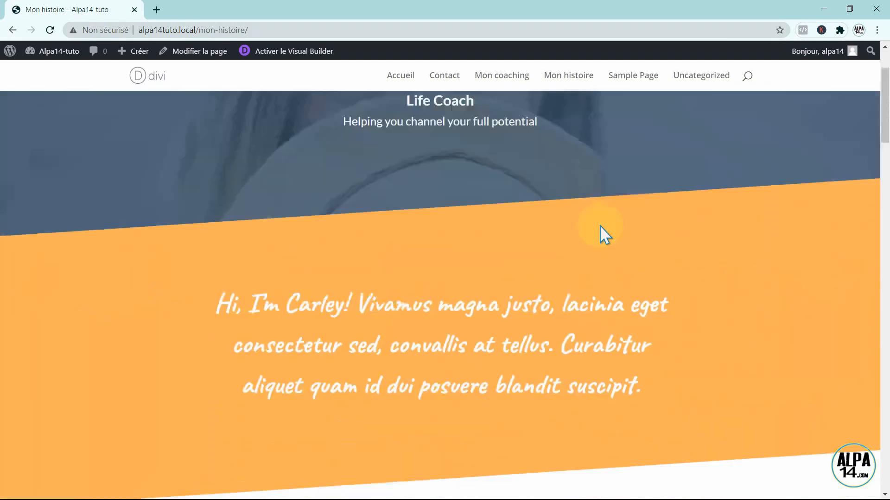
left_click(445, 88)
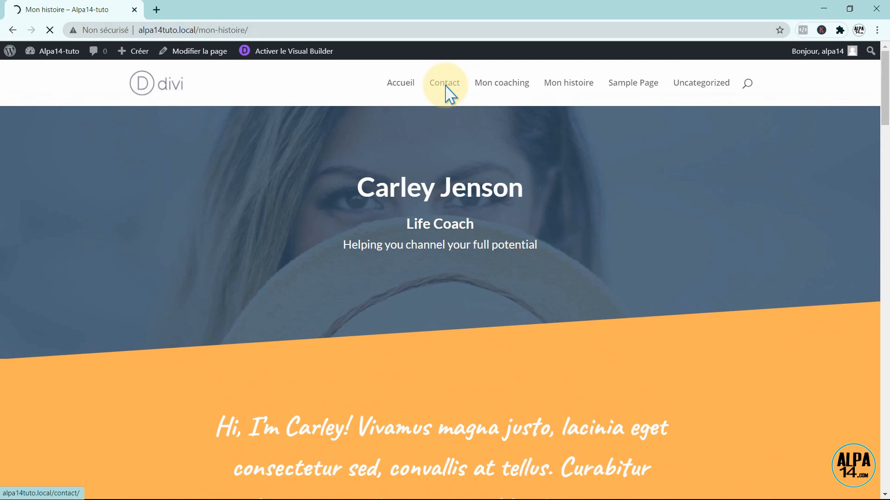
scroll(592, 198, "down", 5)
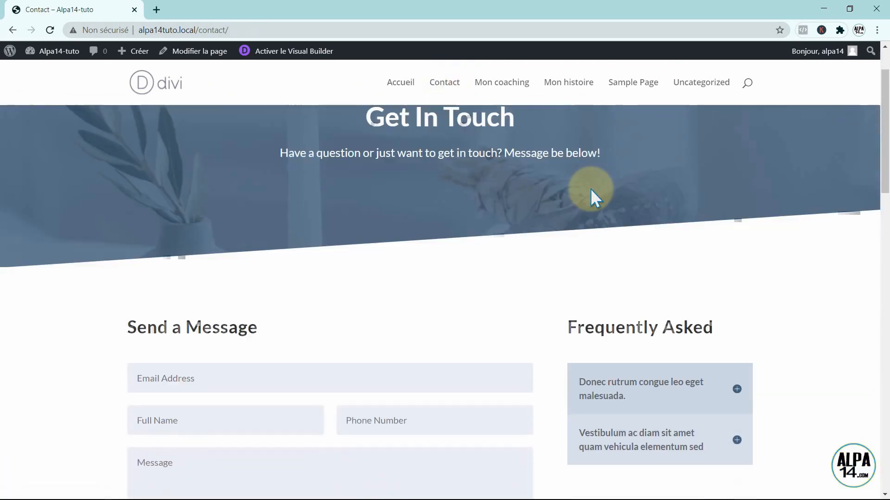
scroll(590, 188, "down", 1)
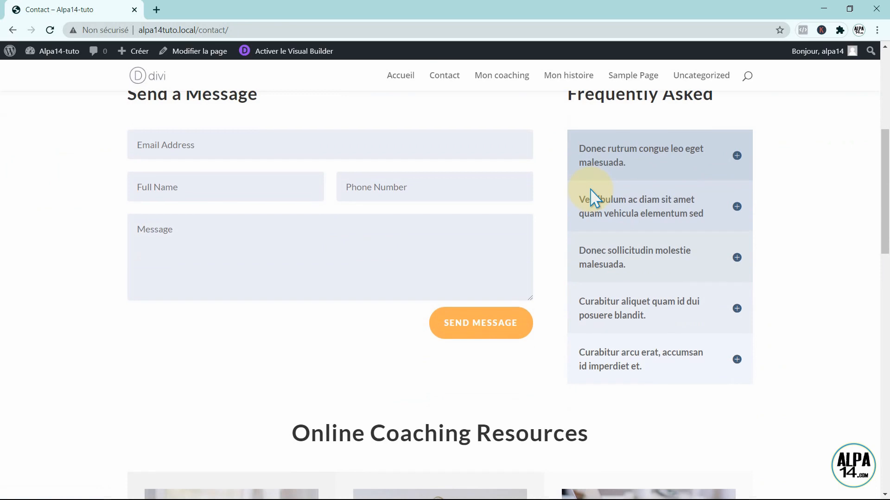
scroll(591, 189, "up", 5)
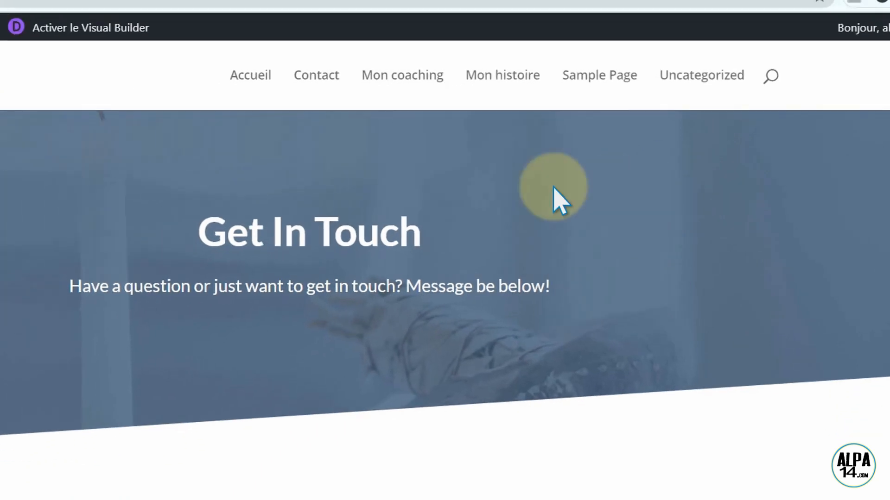
Step: Go to the administration's menu management and create a new menu named "Menu entête"
left_click(8, 53)
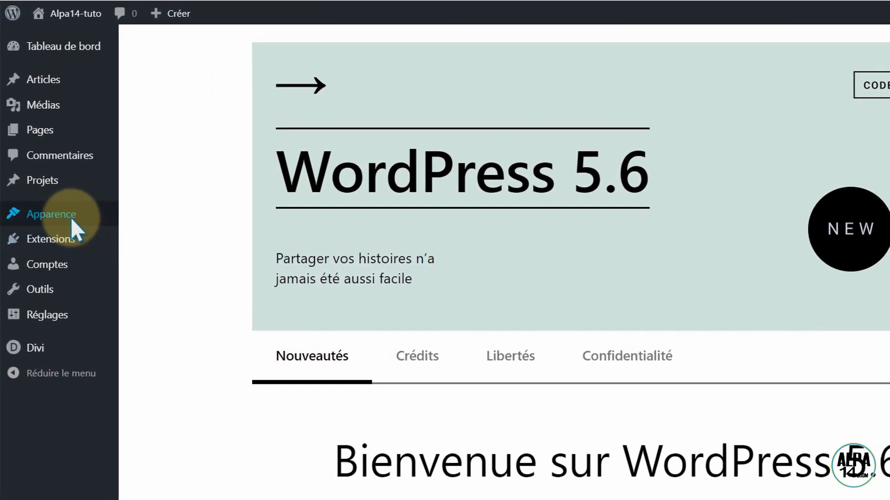
mouse_move(69, 219)
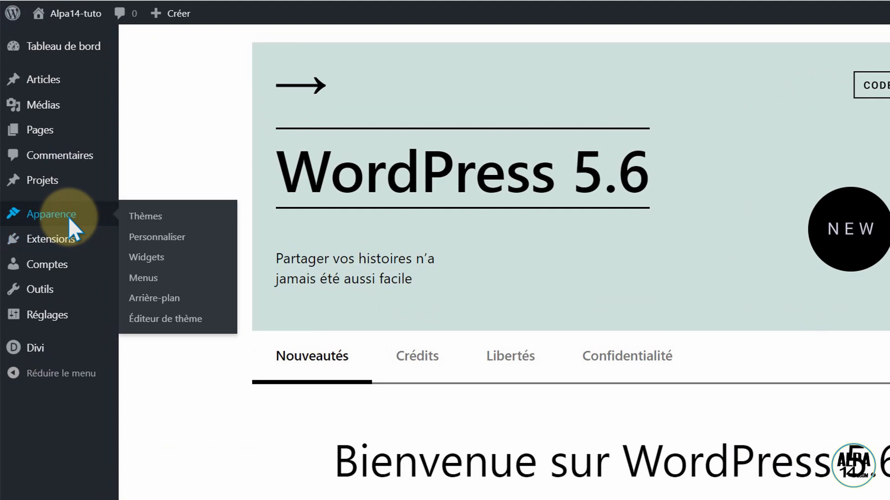
left_click(144, 279)
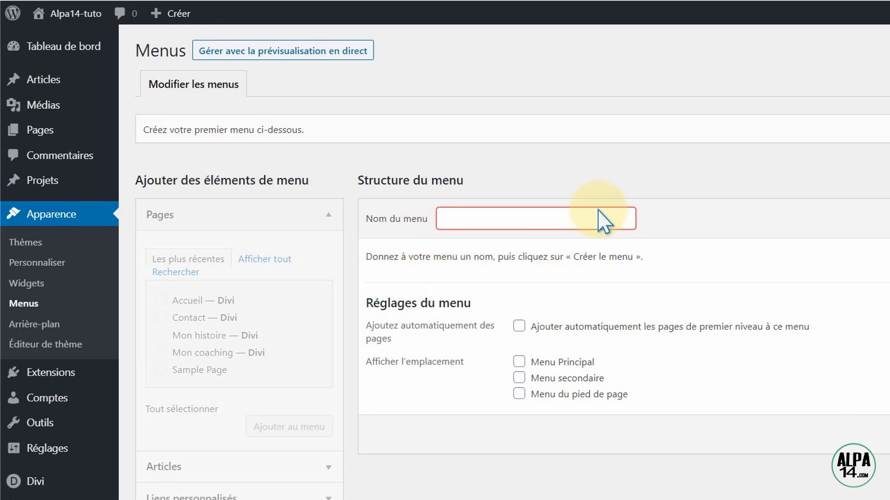
left_click(451, 218)
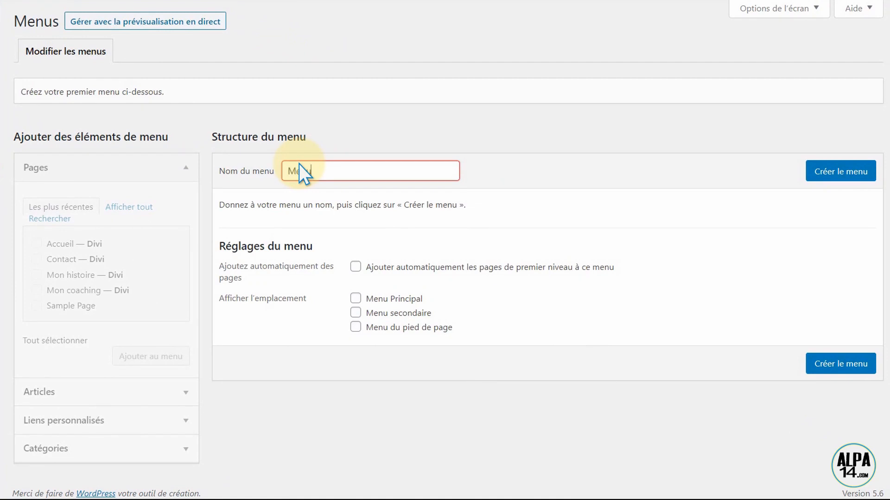
type("Menu entête")
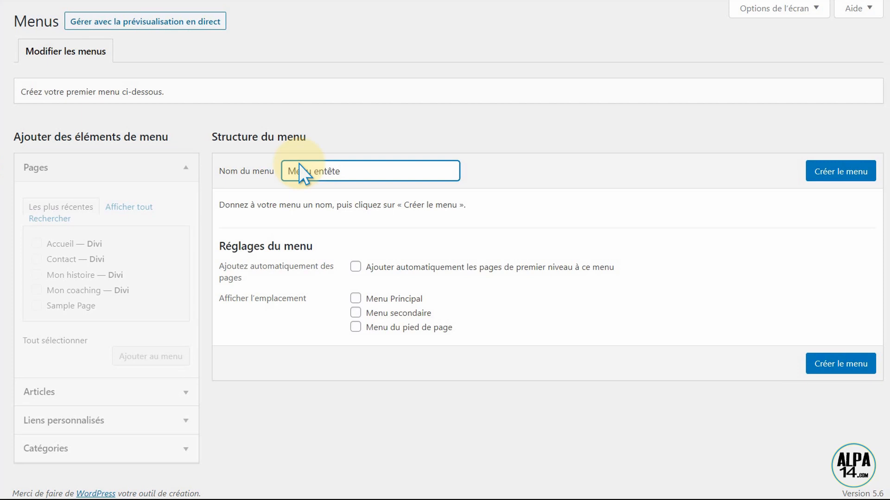
left_click(824, 171)
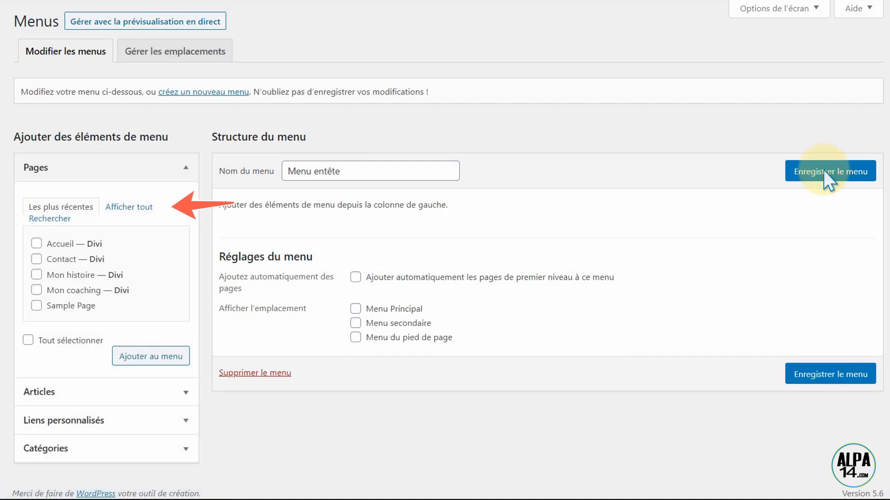
Step: Add the Divi pages Accueil, Contact, Mon coaching and Mon histoire to the menu, with Contact moved to the end
left_click(124, 205)
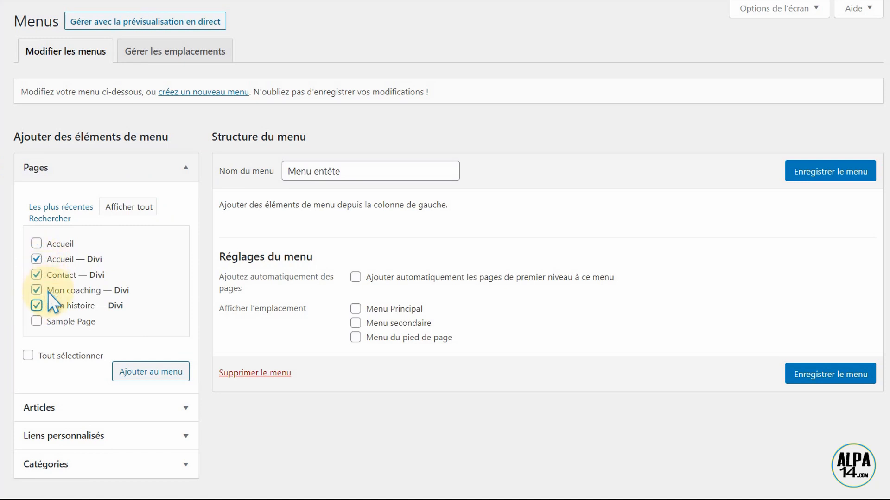
left_click(134, 374)
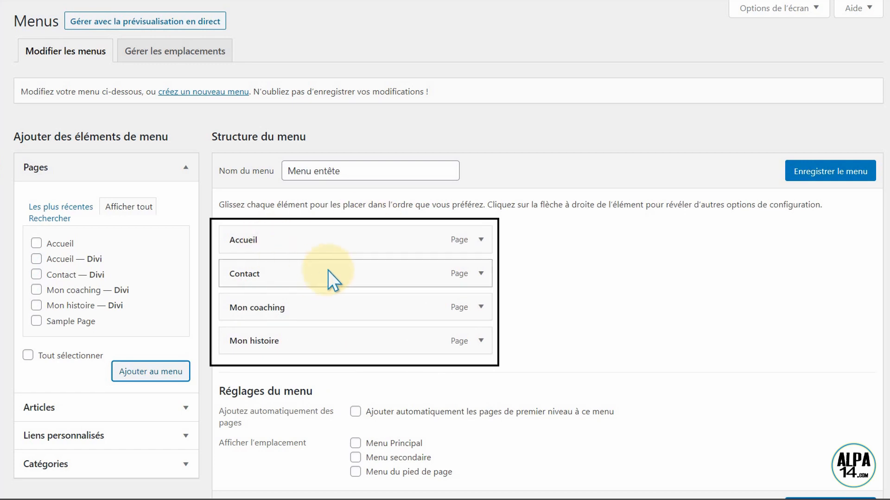
left_click_drag(328, 266, 328, 351)
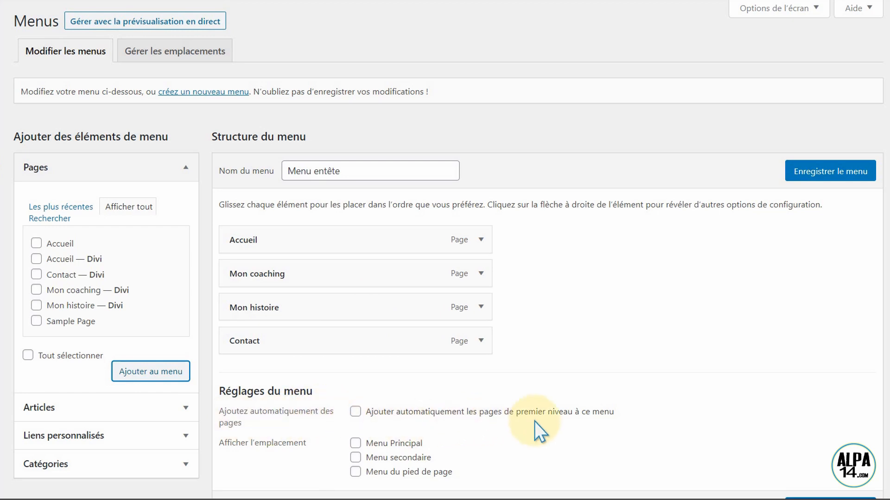
Step: Enable automatic addition of top-level pages to the Menu entête menu and save it
left_click(355, 412)
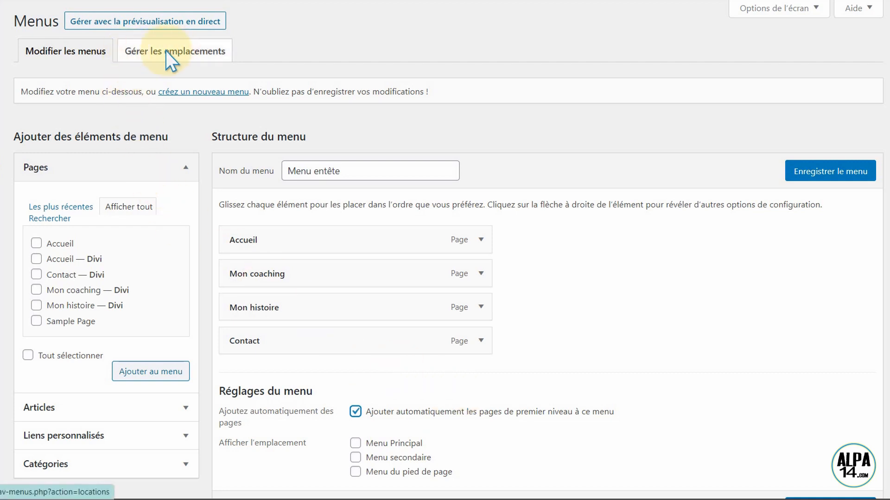
left_click(815, 169)
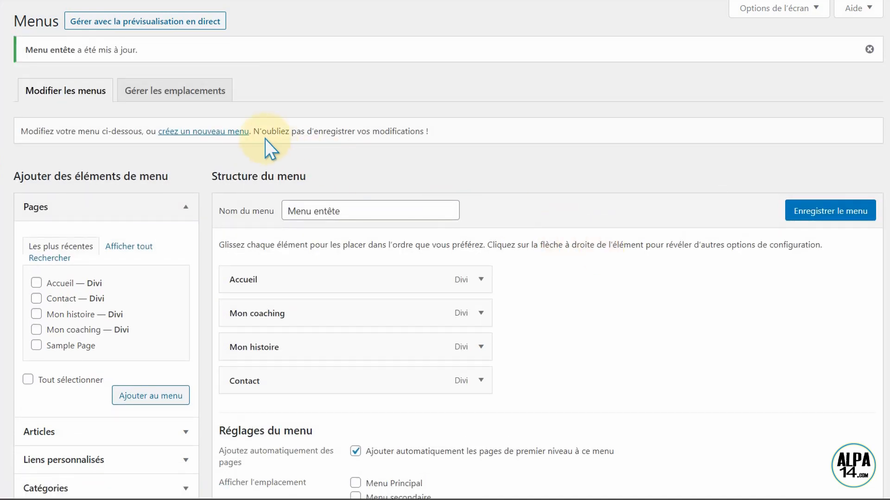
Step: Assign Menu entête to the theme's Menu Principal location and save the location changes
left_click(149, 91)
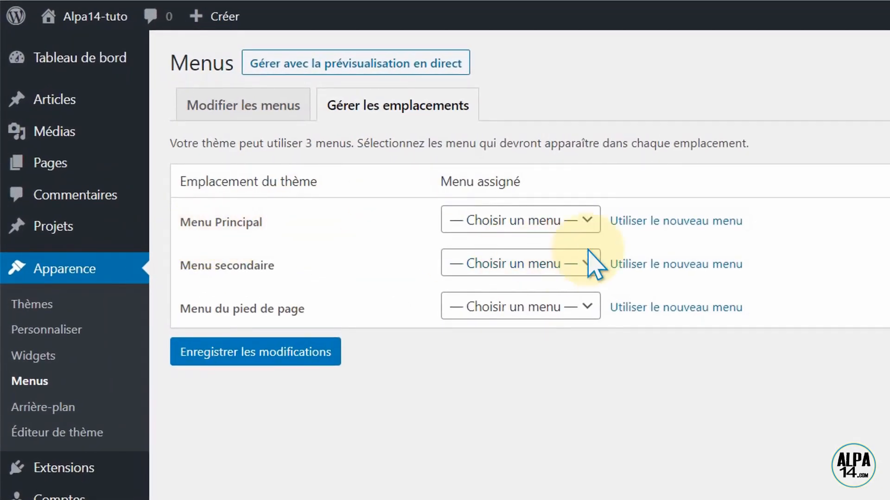
left_click(587, 219)
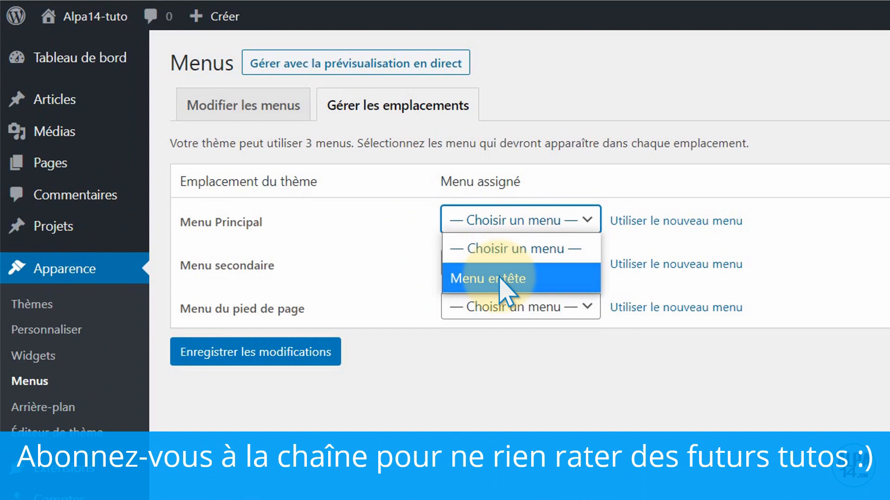
left_click(500, 279)
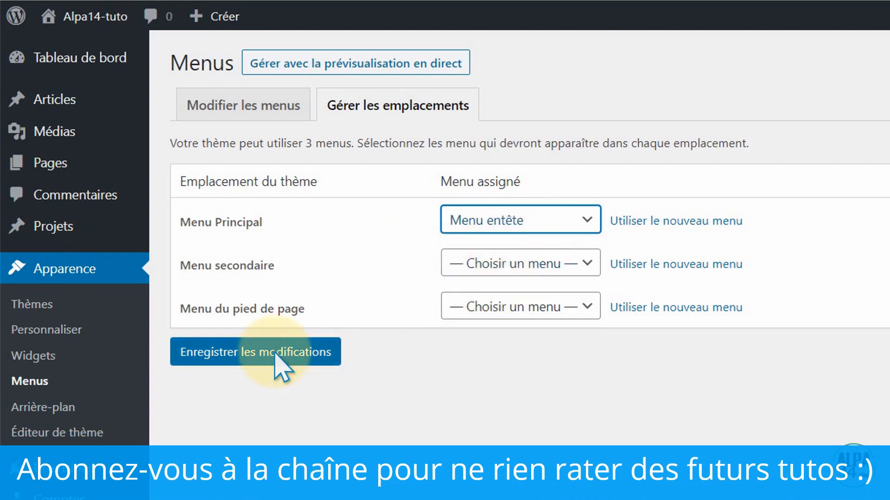
left_click(263, 363)
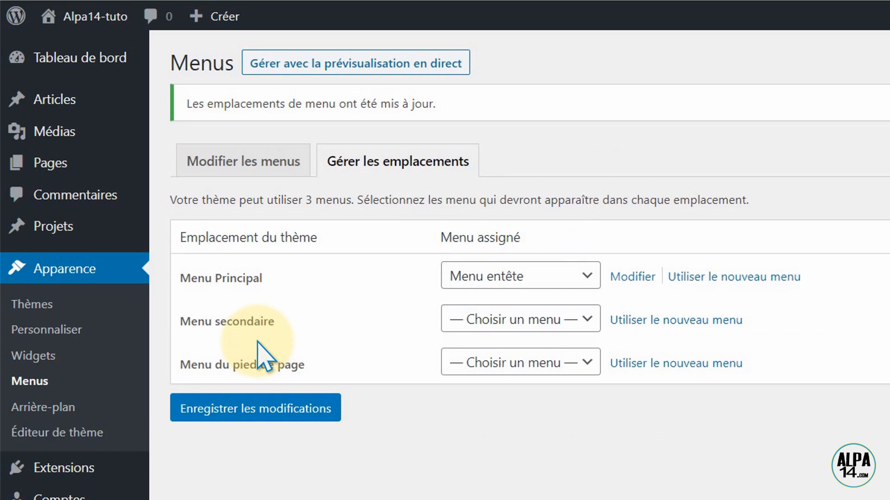
Step: Open the list of all pages and view the published Accueil page to check the header navigation
left_click(238, 168)
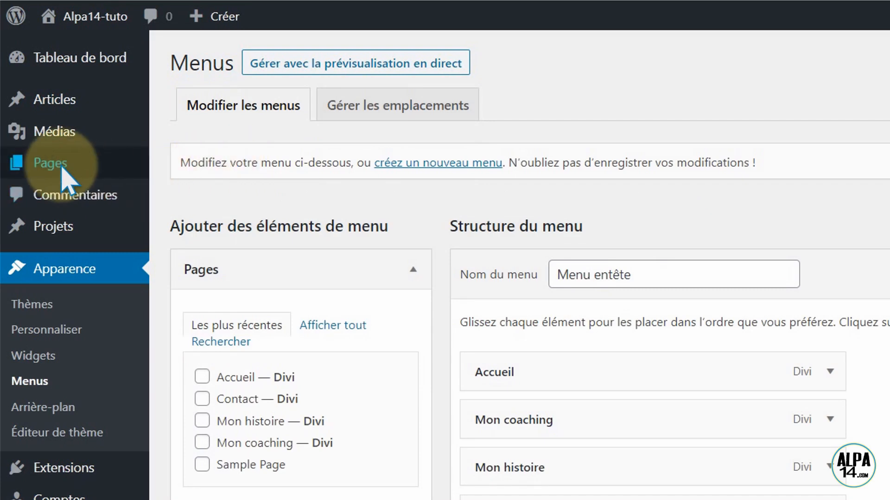
mouse_move(35, 163)
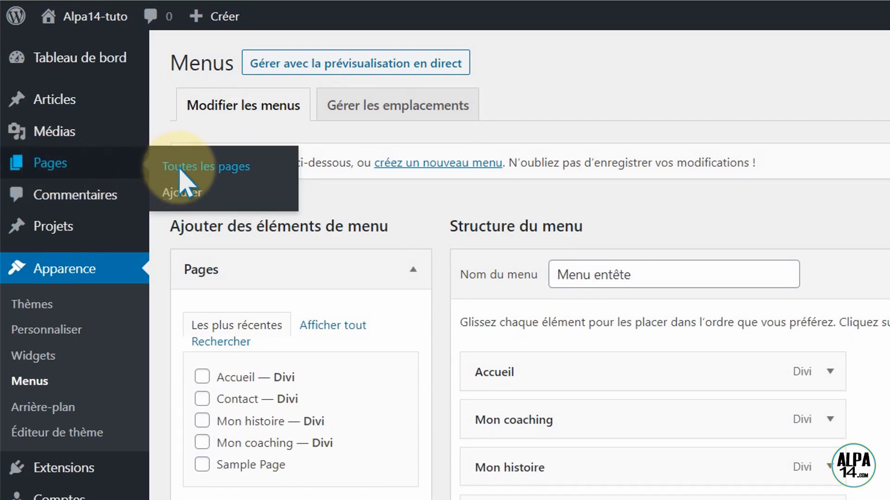
left_click(186, 168)
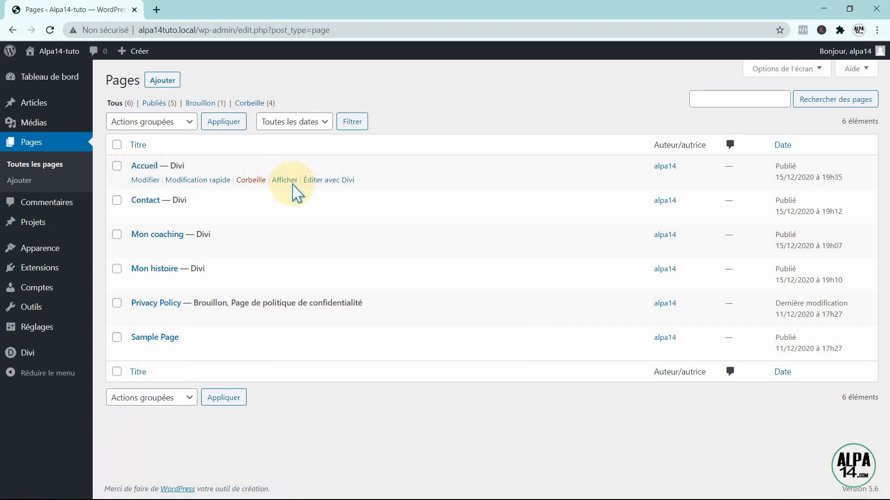
left_click(286, 182)
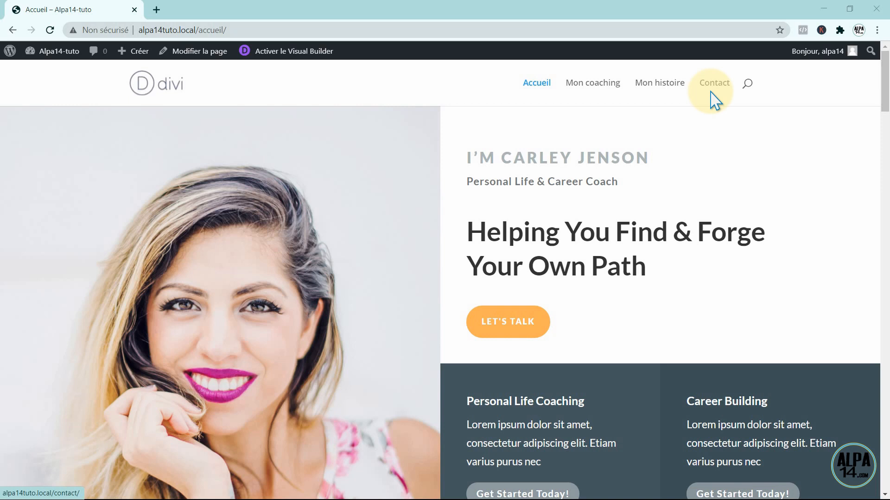
Step: In the WordPress reading settings, make the homepage a static page, choose Accueil as the homepage, and save the changes
left_click(9, 50)
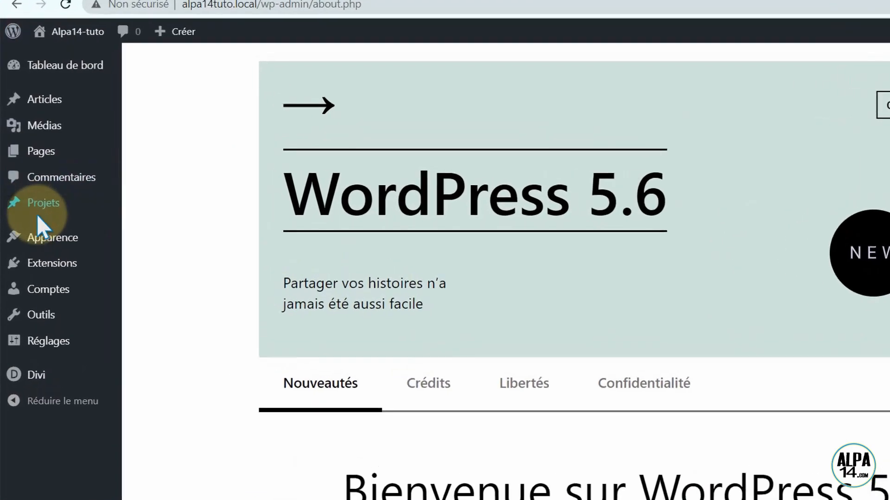
mouse_move(54, 393)
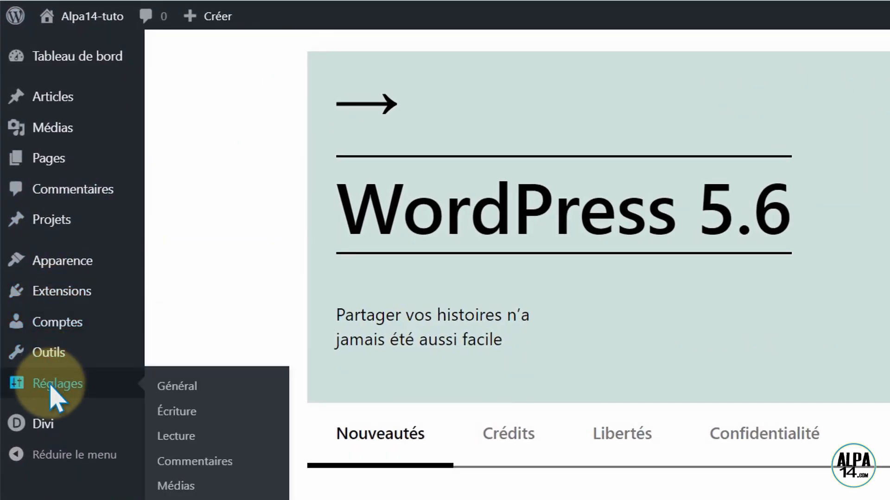
left_click(176, 441)
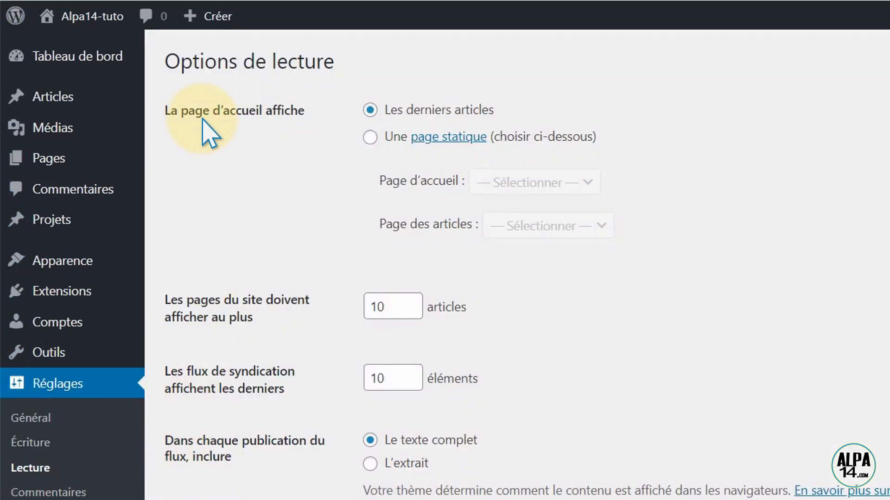
left_click(369, 137)
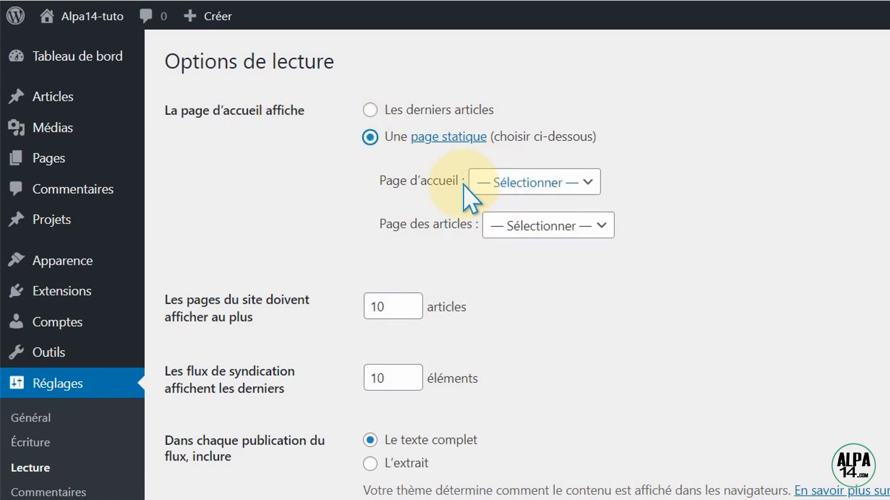
left_click(589, 183)
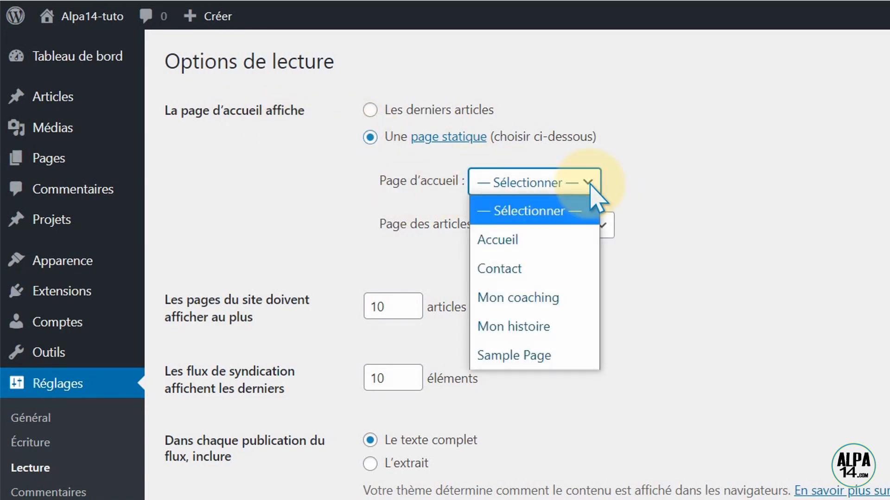
left_click(525, 240)
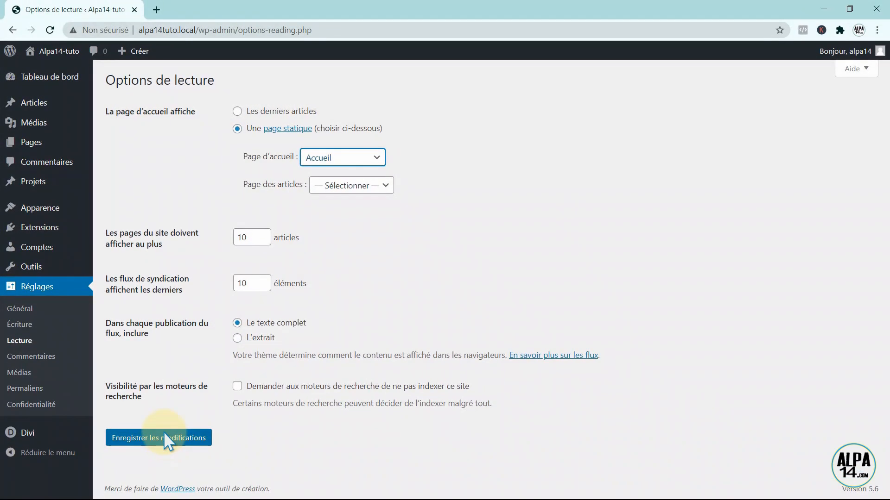
left_click(163, 434)
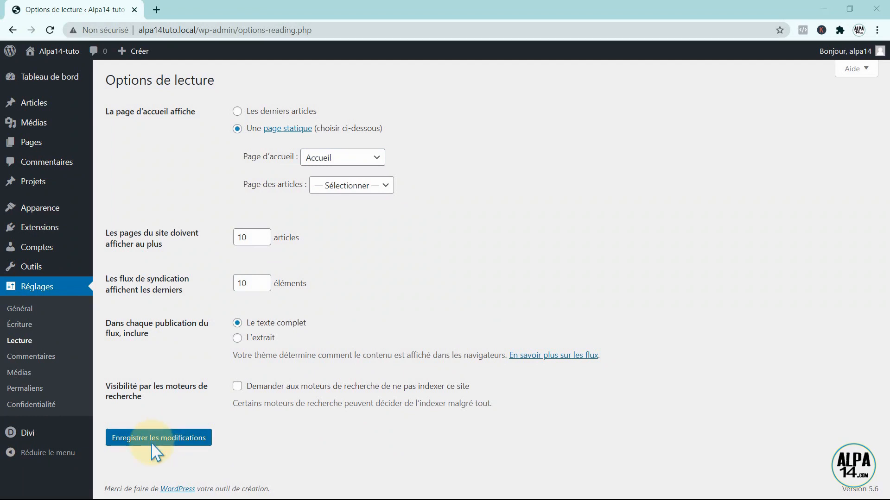
Step: Open the published Accueil page from the list of all pages and examine its contact form and default footer
mouse_move(21, 143)
left_click(129, 146)
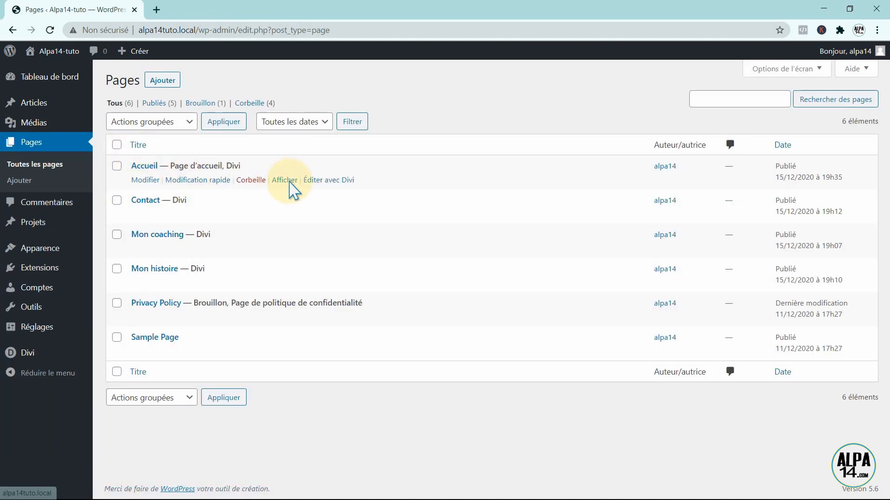
left_click(285, 180)
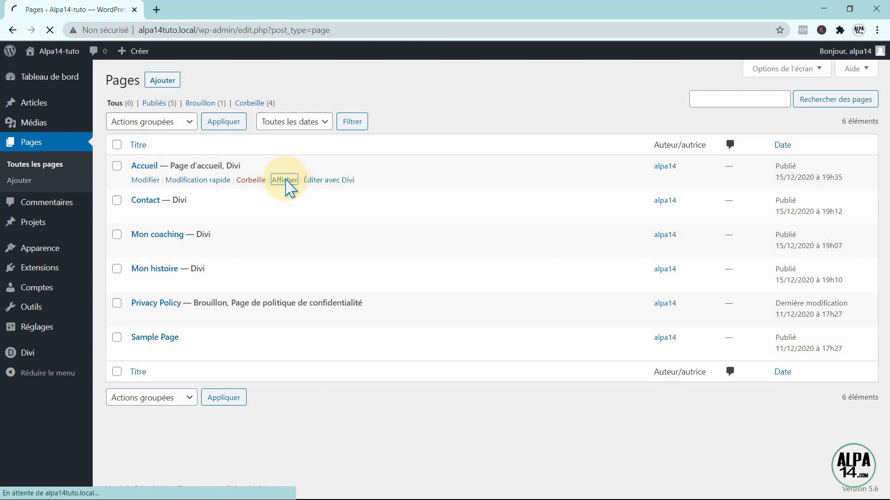
scroll(286, 180, "down", 15)
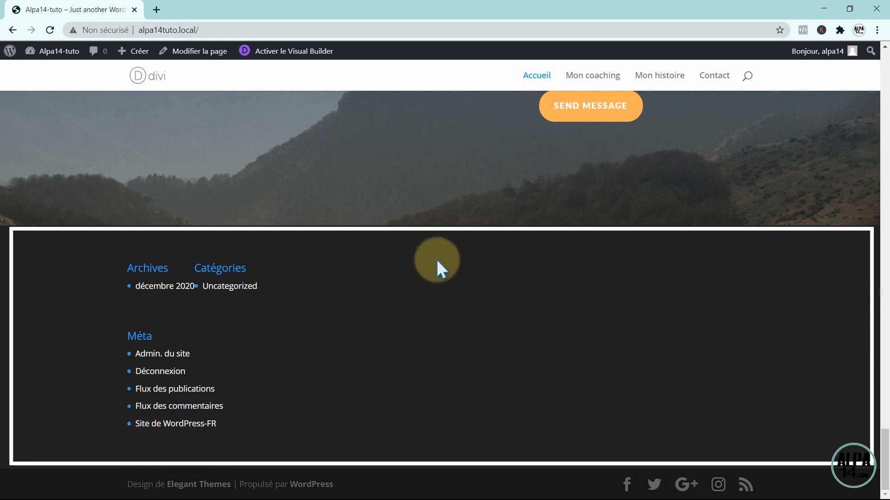
scroll(571, 364, "up", 3)
scroll(577, 376, "up", 2)
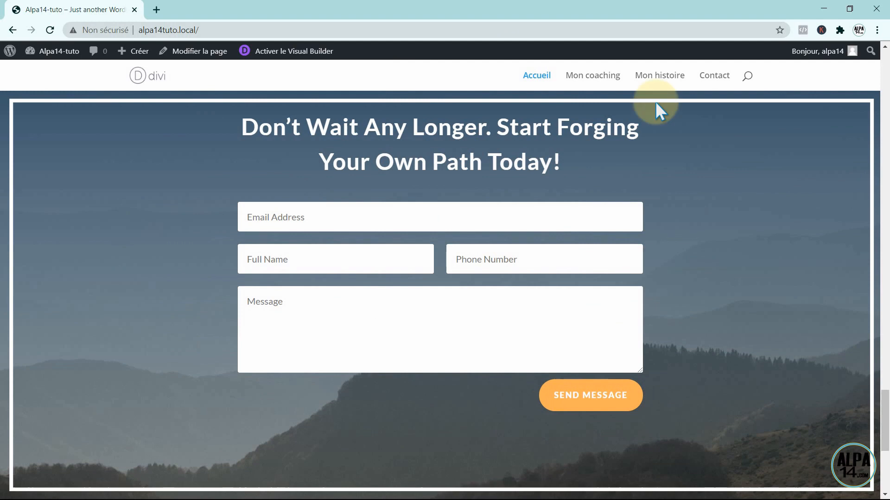
Step: Open Divi's Theme Builder and start building a global footer for the default website template
left_click(8, 49)
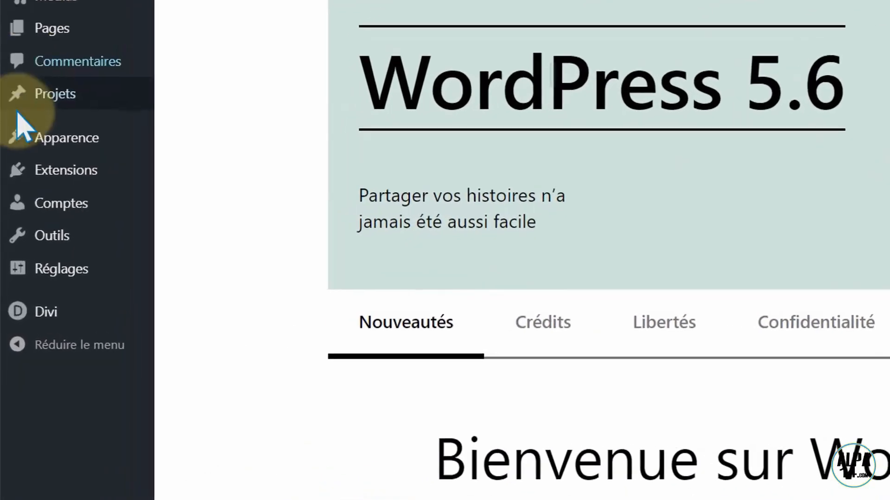
mouse_move(15, 310)
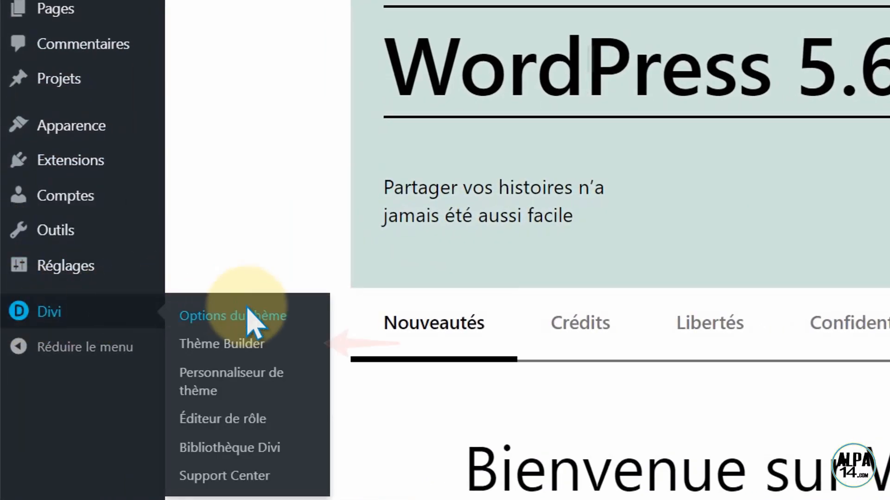
left_click(226, 347)
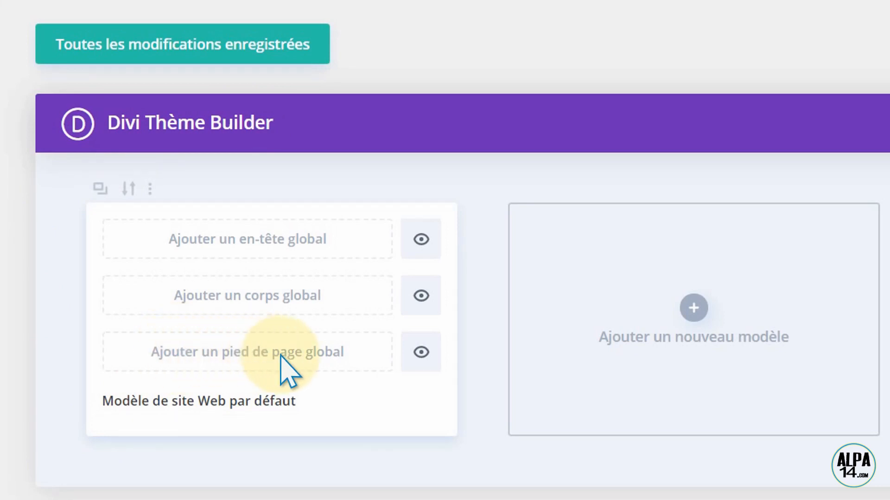
left_click(254, 353)
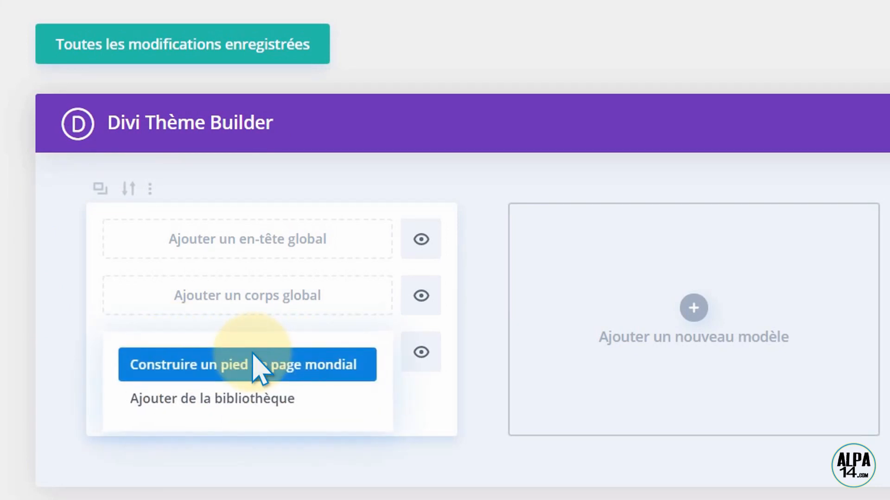
left_click(238, 367)
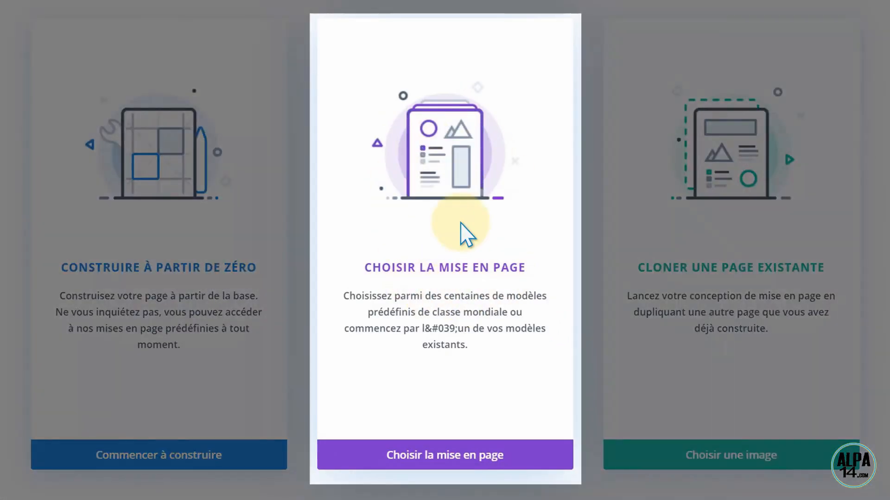
Step: Load the premade Home layout from the Life Coach pack, in the Health & Fitness category, into the global footer
left_click(421, 252)
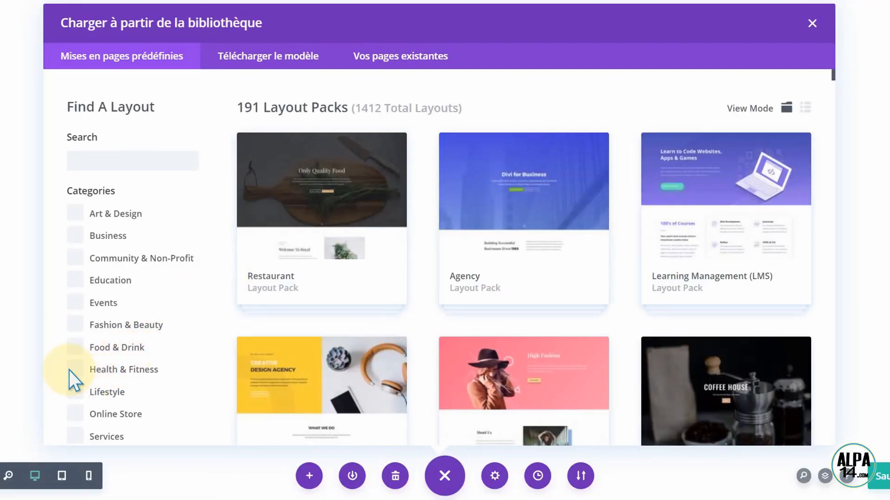
left_click(74, 371)
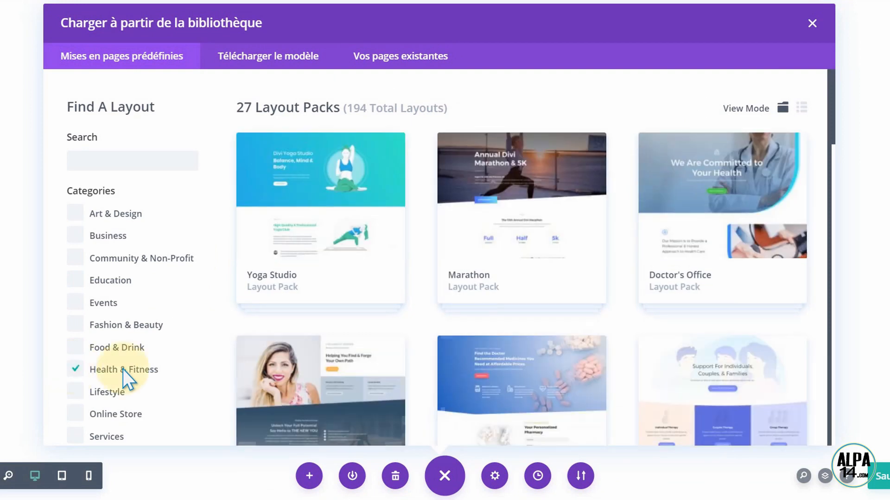
left_click_drag(832, 128, 835, 158)
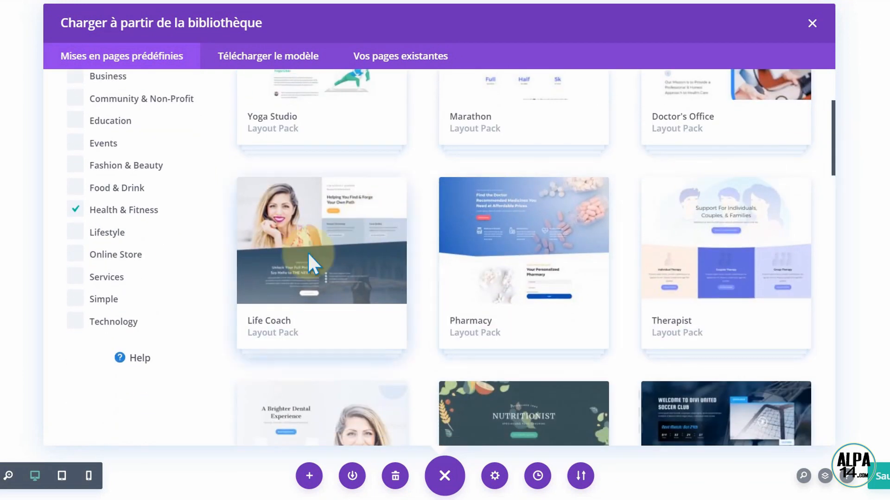
left_click(301, 272)
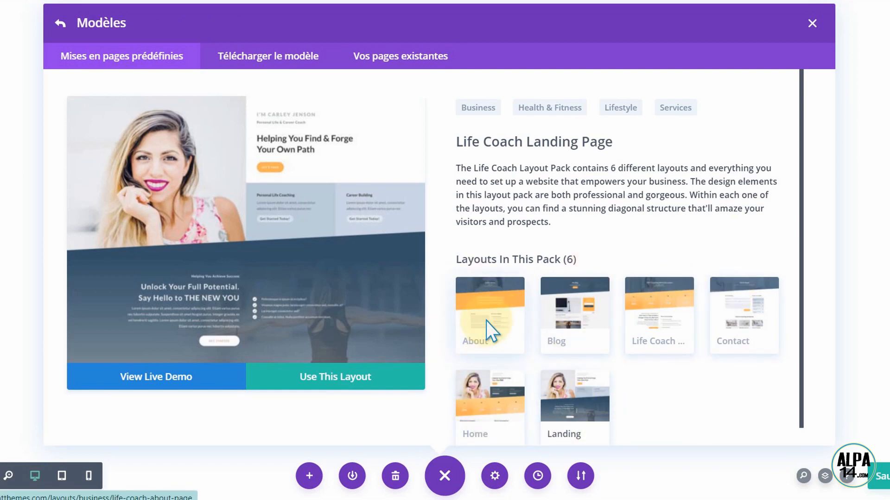
left_click(483, 413)
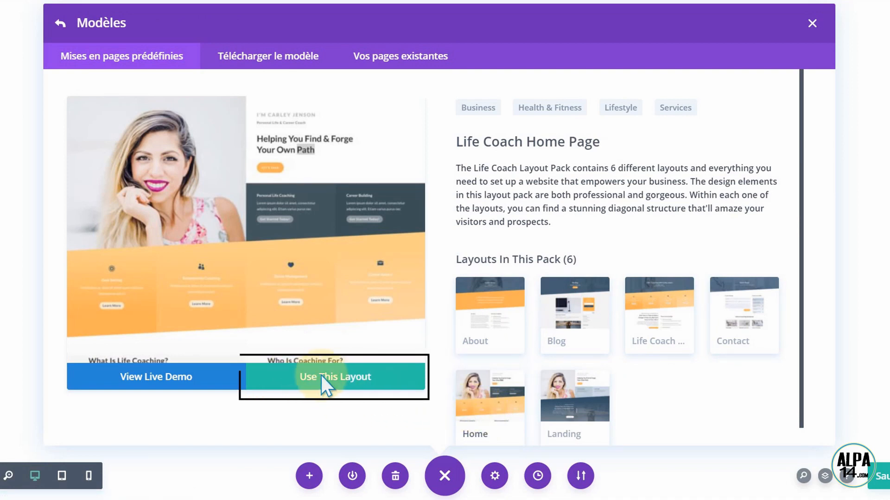
left_click(337, 378)
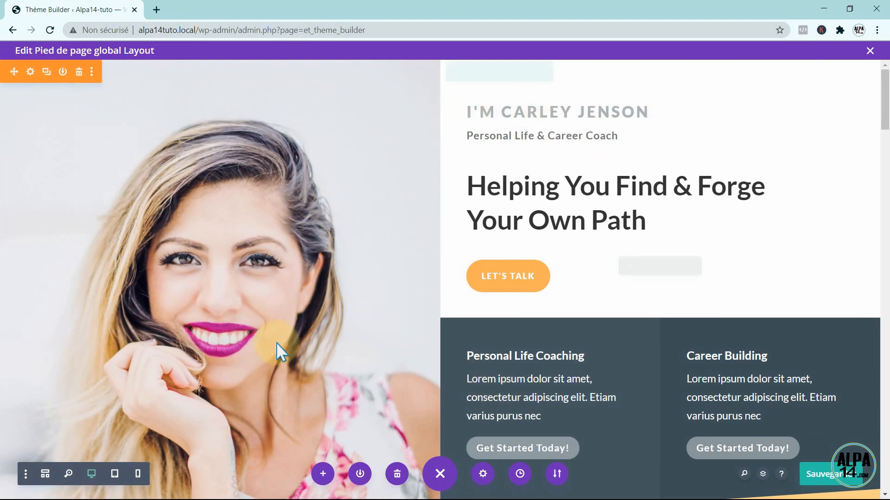
Step: Delete every section above the "Don't Wait Any Longer" contact form section from the footer layout
left_click(75, 72)
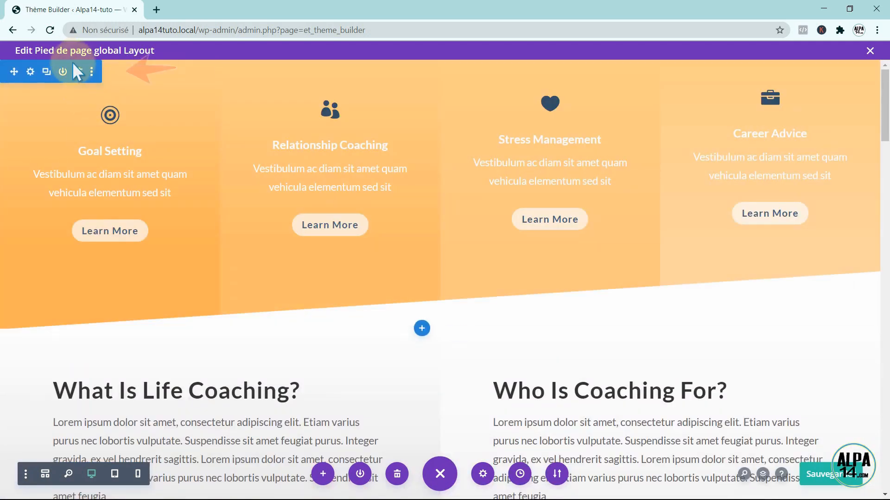
left_click(77, 72)
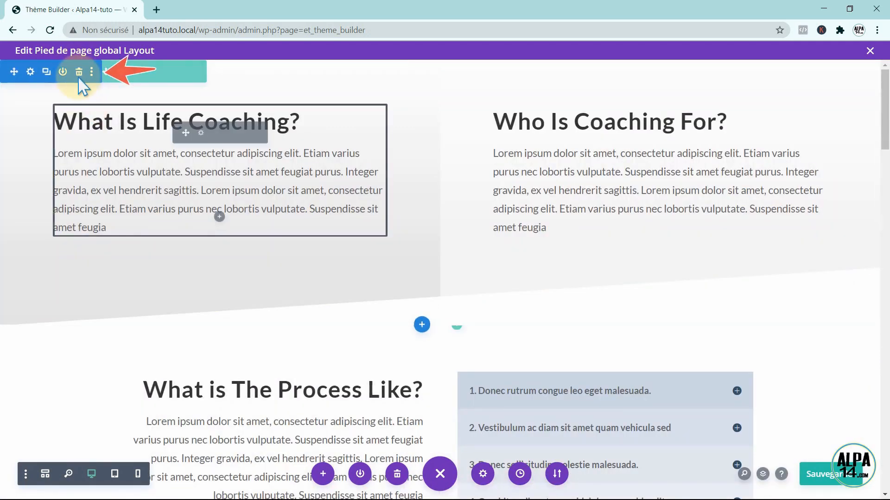
left_click(77, 71)
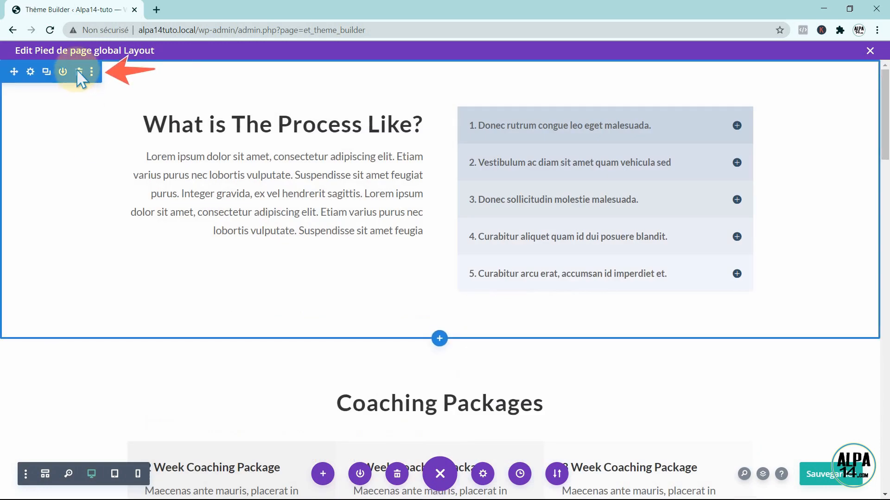
left_click(78, 71)
left_click(77, 72)
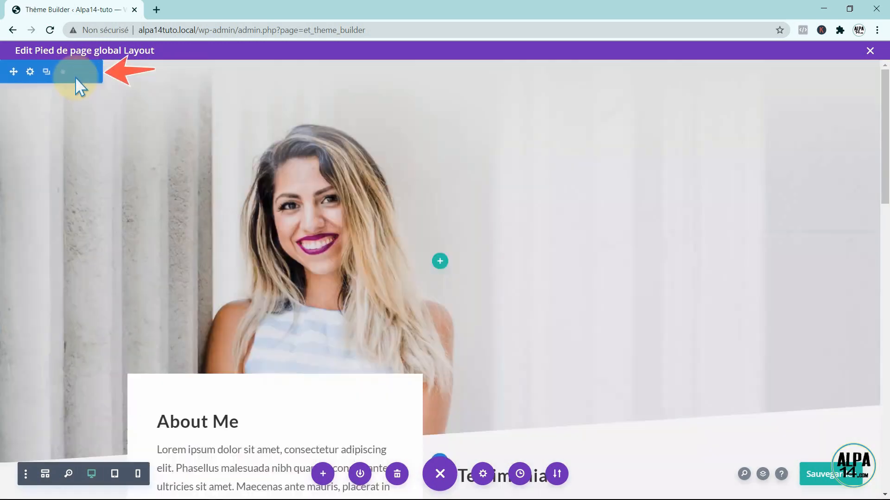
left_click(78, 72)
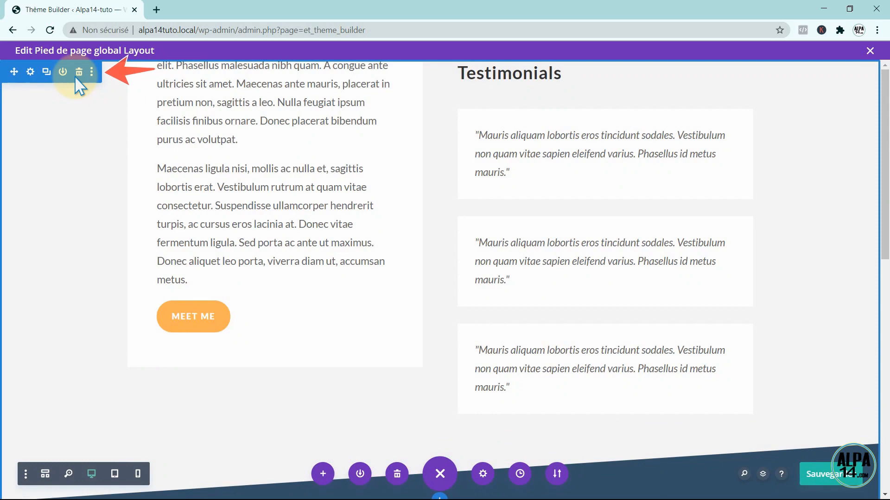
left_click(76, 74)
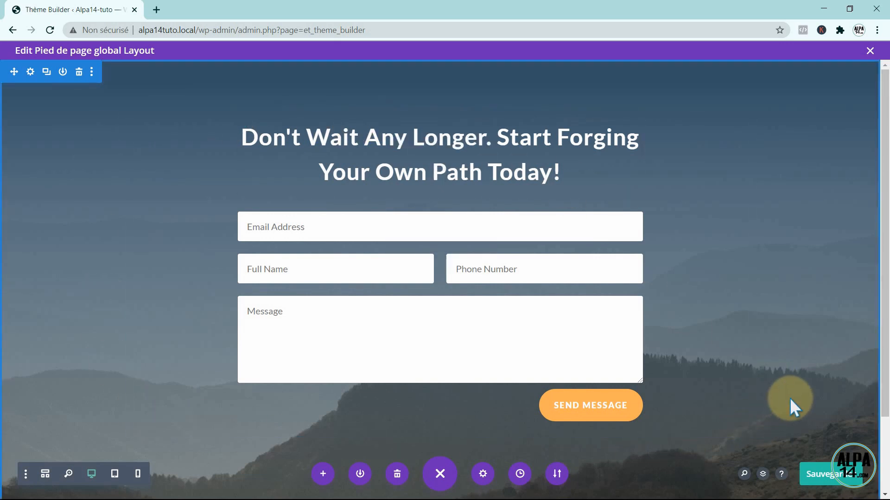
Step: Replace the contact form section's background image with the media library photo of a person jumping by the sea at sunset
left_click(26, 71)
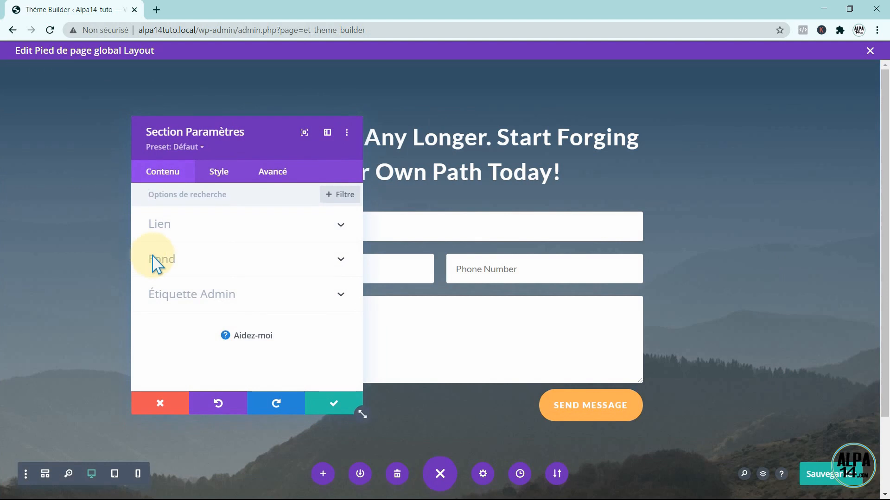
left_click(339, 263)
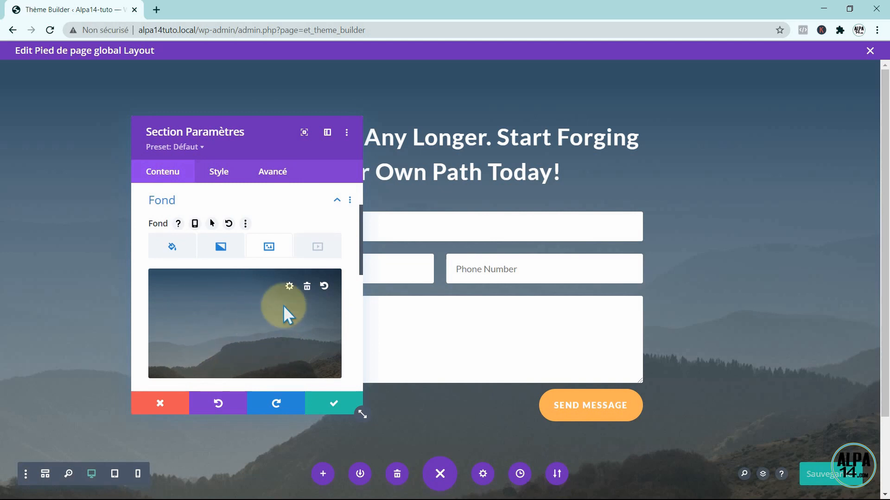
left_click(307, 286)
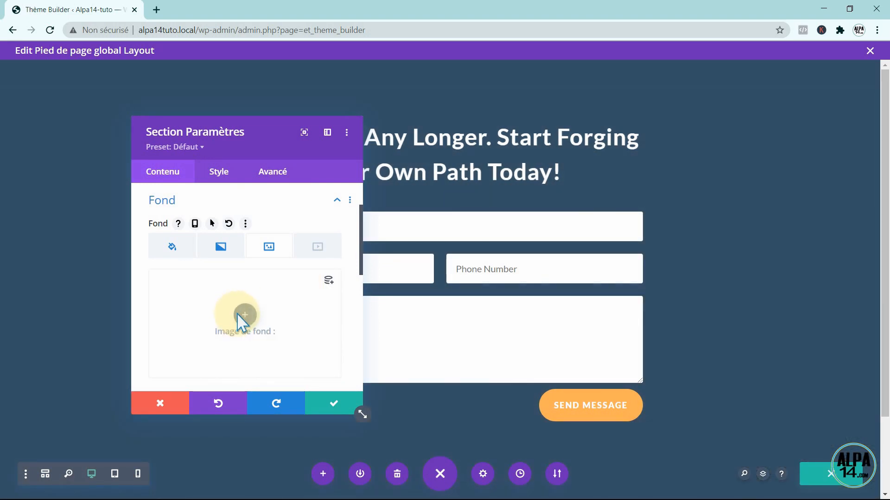
left_click(244, 315)
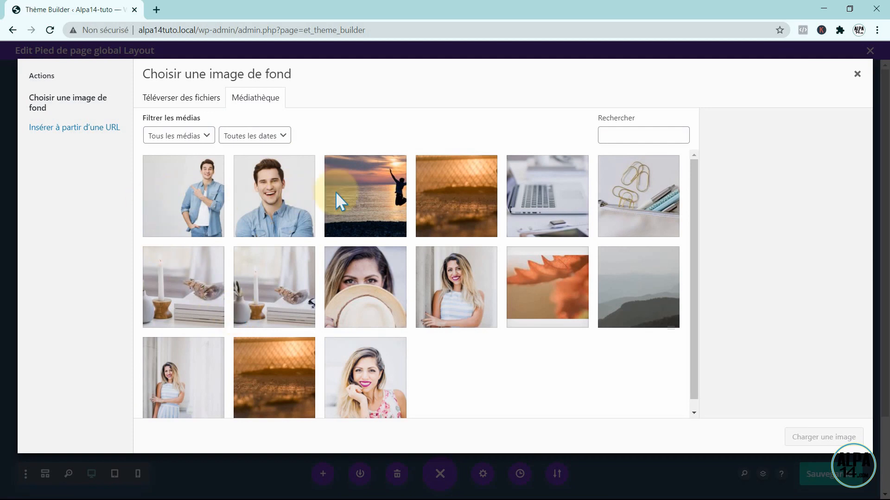
left_click(364, 194)
left_click(811, 440)
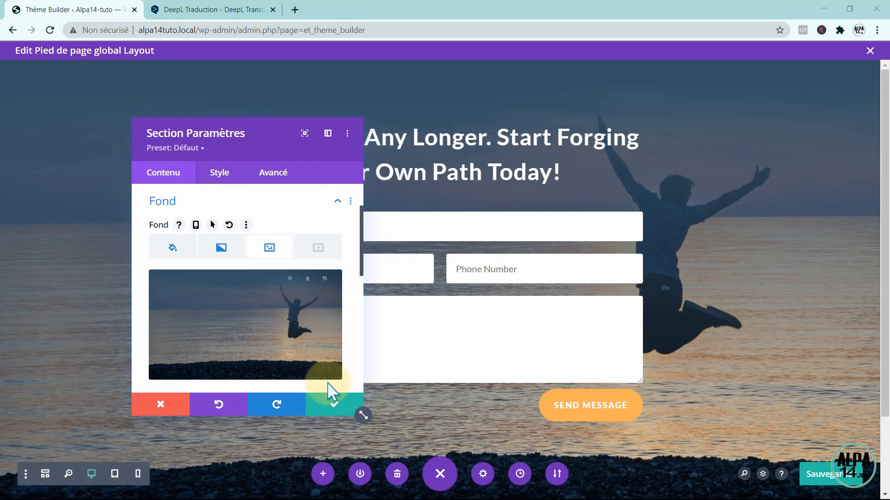
left_click(332, 398)
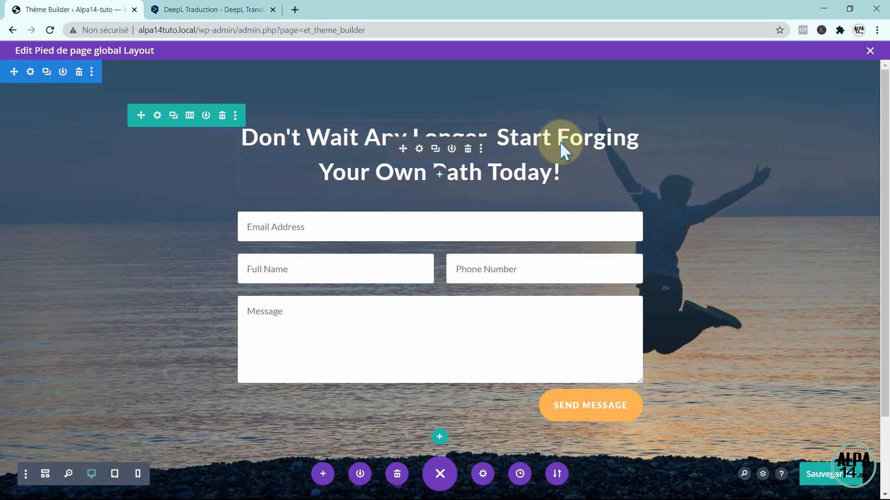
Step: Replace the footer heading text with "N'attendez plus. Trouvez votre propre chemin dès aujourd'hui !" and save the text module
left_click(418, 148)
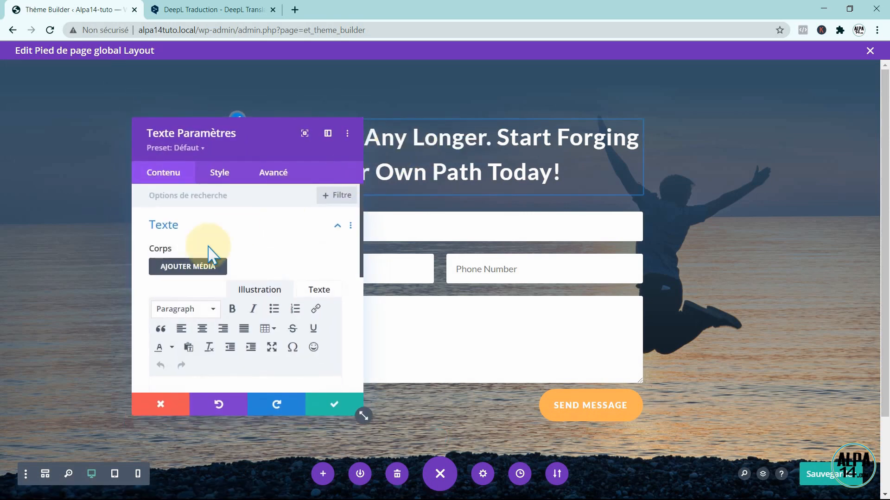
left_click_drag(360, 227, 362, 301)
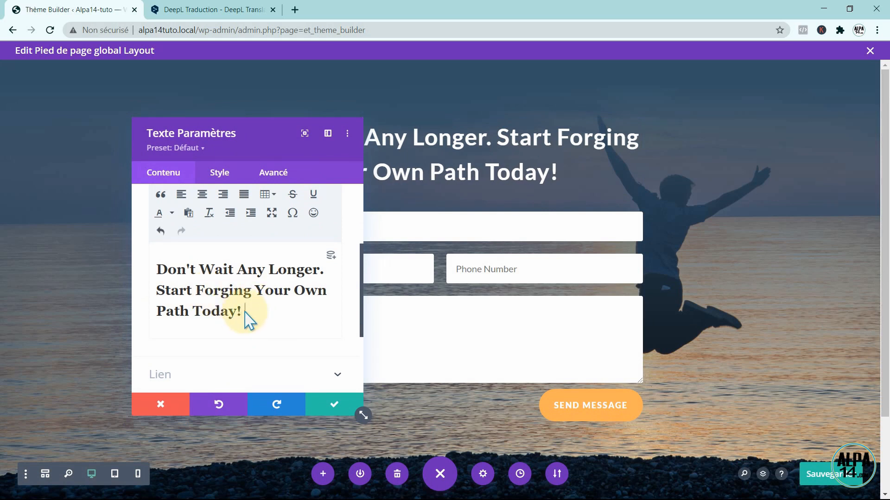
type("N'attendez plus. Trouvez votre propre chemin dès aujourd'hui !")
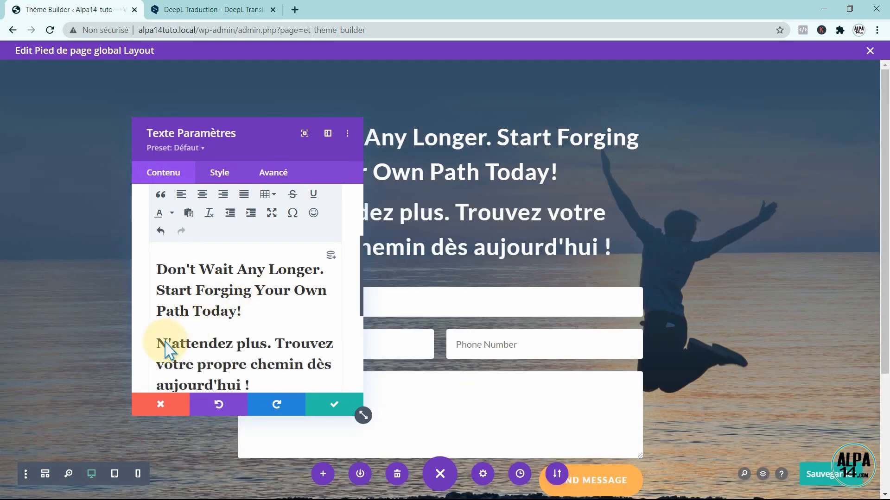
left_click_drag(153, 338, 146, 262)
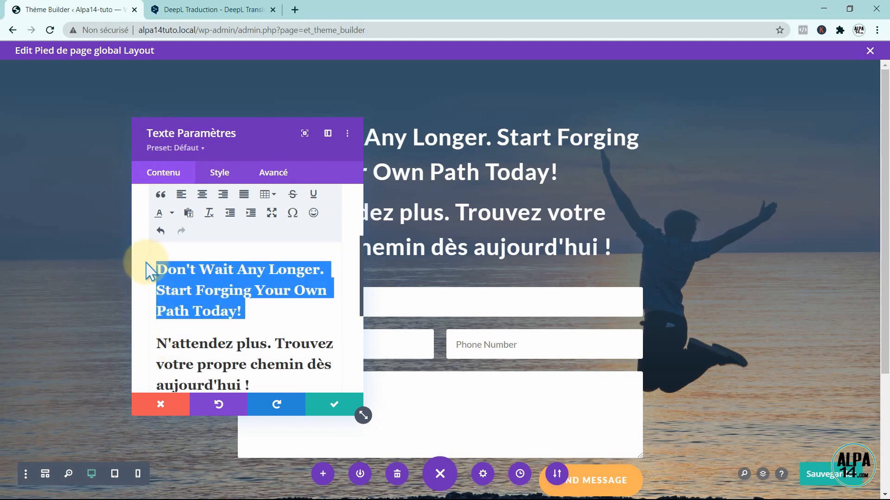
key("BackSpace")
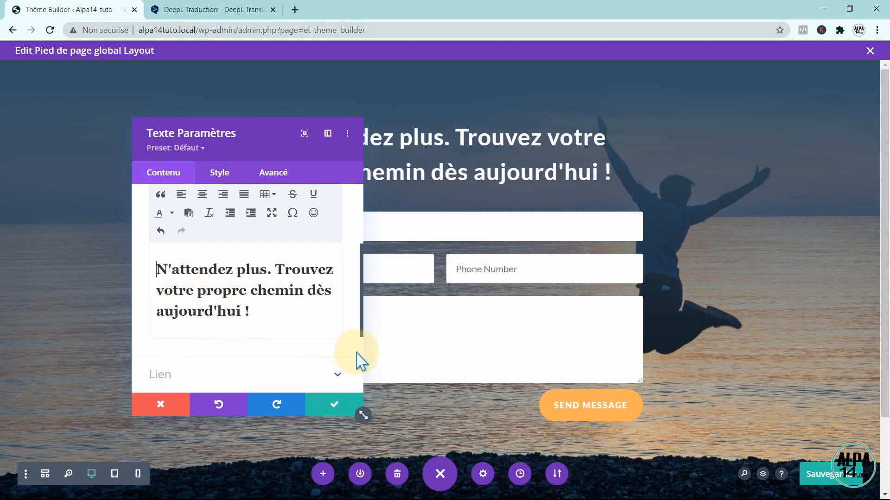
left_click(335, 403)
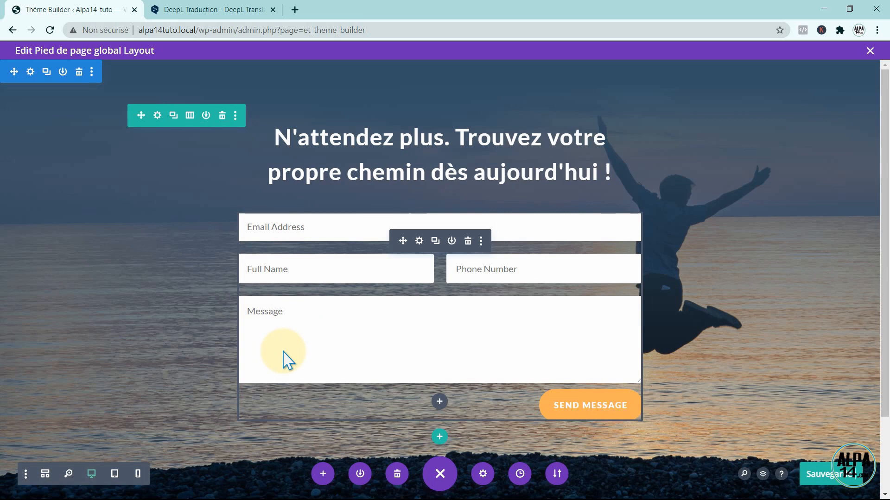
Step: In the footer's contact form settings, set the Email field's title to "Adresse email"
left_click(418, 241)
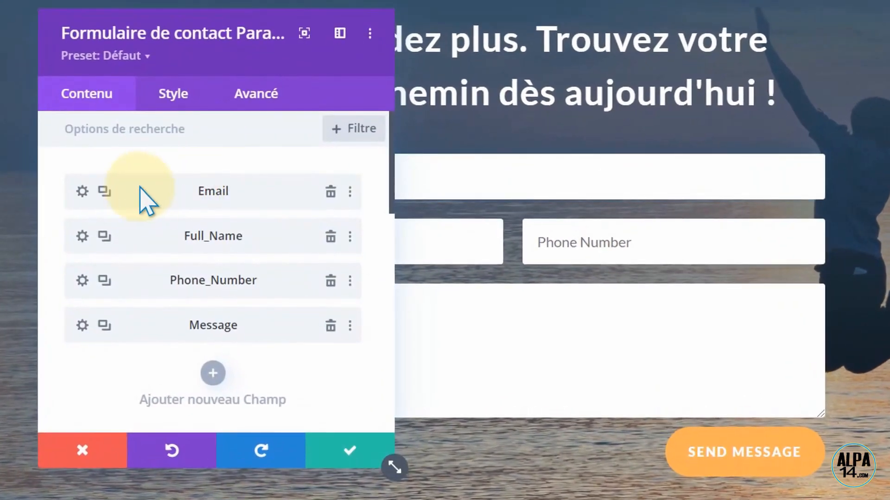
left_click(79, 191)
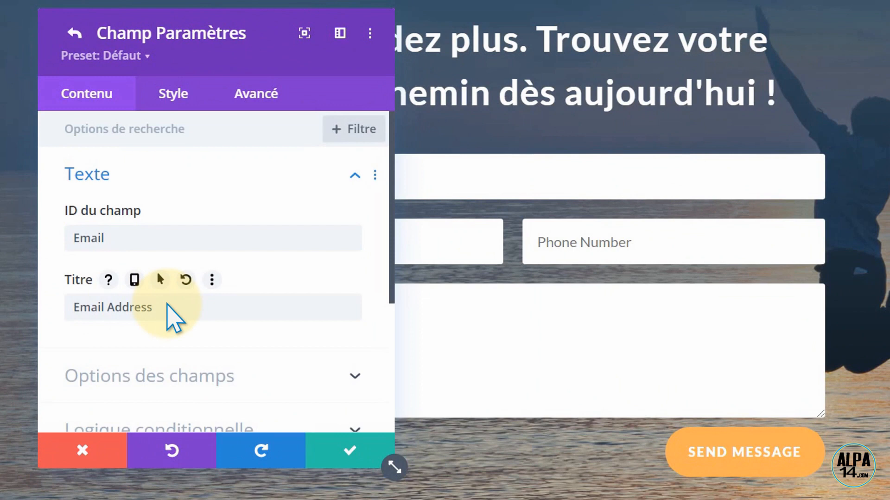
left_click_drag(170, 307, 3, 315)
key("BackSpace")
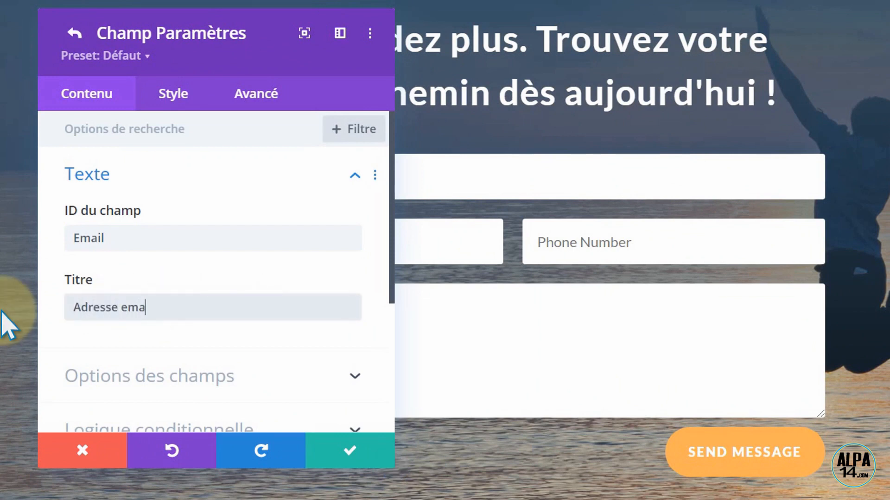
type("Adresse email")
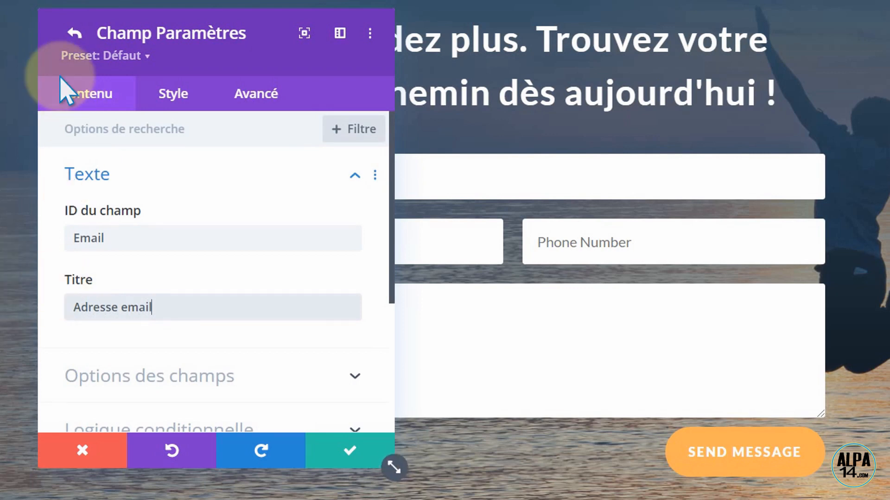
left_click(74, 33)
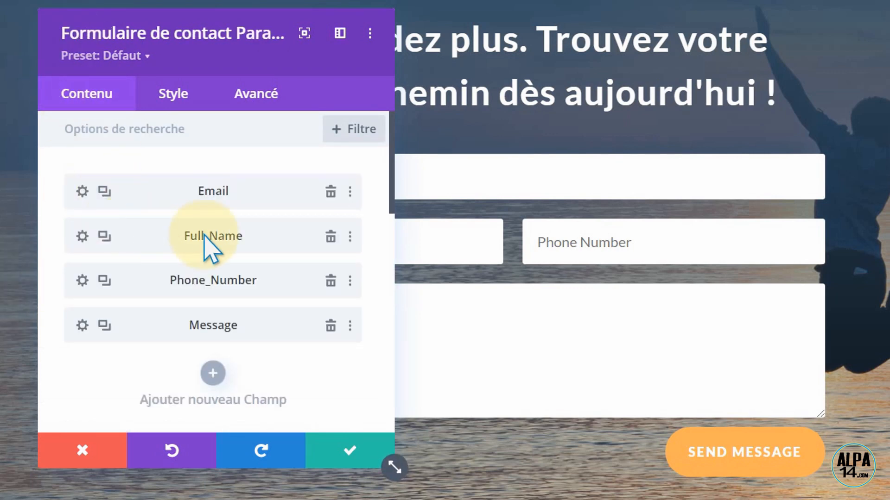
Step: Set the Full_Name field's title to "Nom Prénom" and the Phone_Number field's title to "Téléphone"
left_click(82, 236)
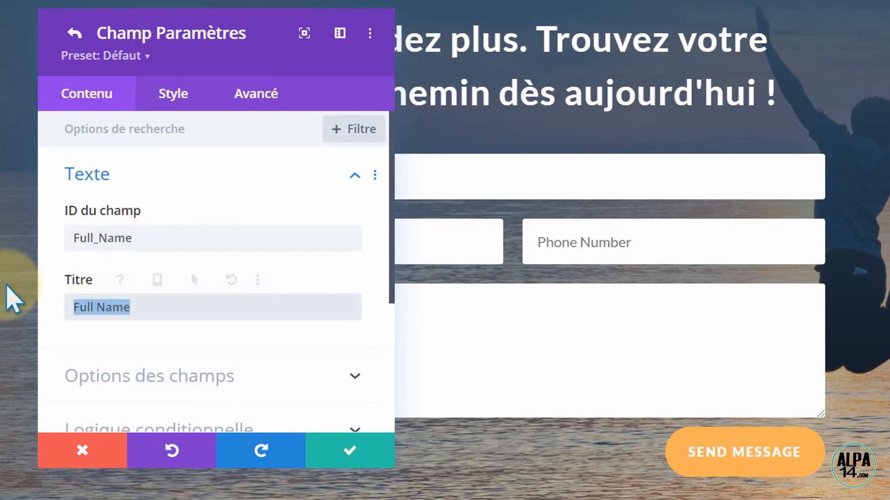
key("BackSpace")
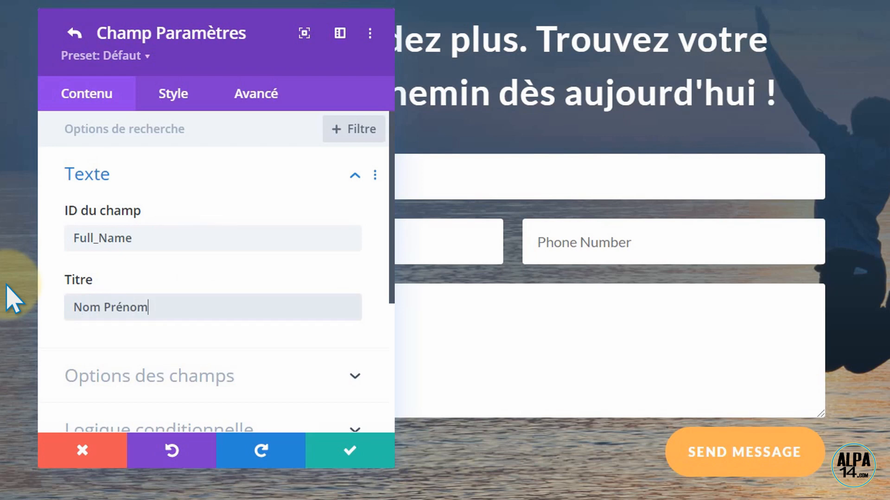
left_click(65, 40)
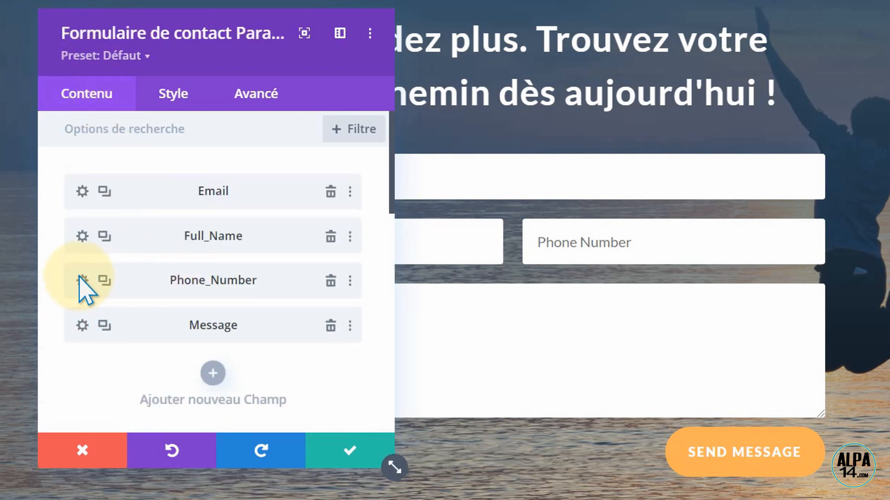
left_click(82, 281)
left_click_drag(160, 308, 71, 310)
key("BackSpace")
type("Téléphone")
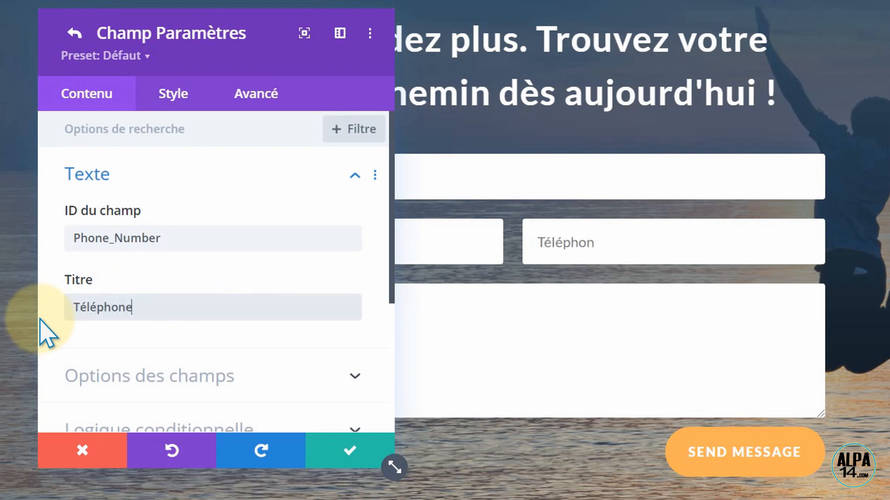
left_click(74, 33)
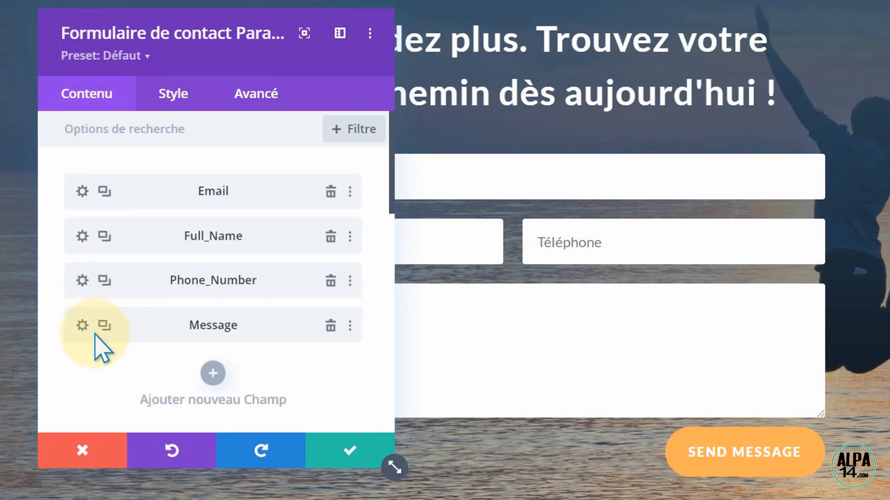
Step: Change the contact form's submit button text to "Envoyer"
left_click_drag(391, 193, 407, 308)
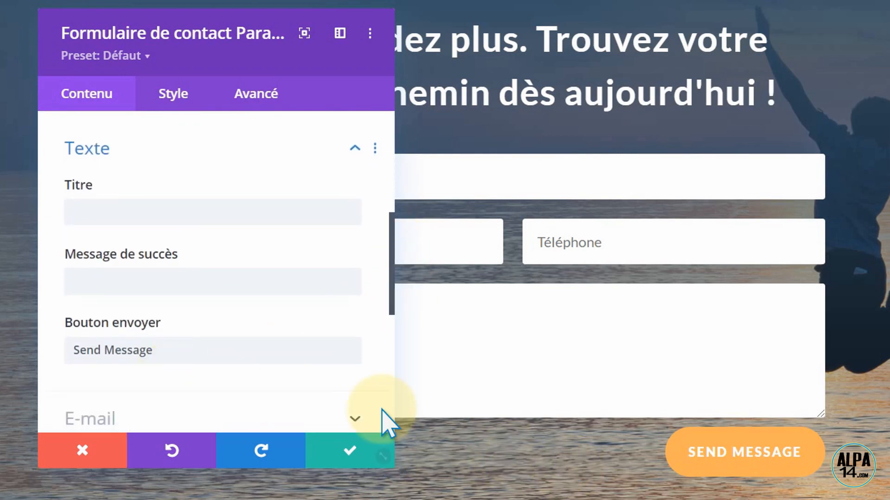
left_click(161, 344)
key("BackSpace")
key("BackSpace")
key("BackSpace")
key("BackSpace")
key("BackSpace")
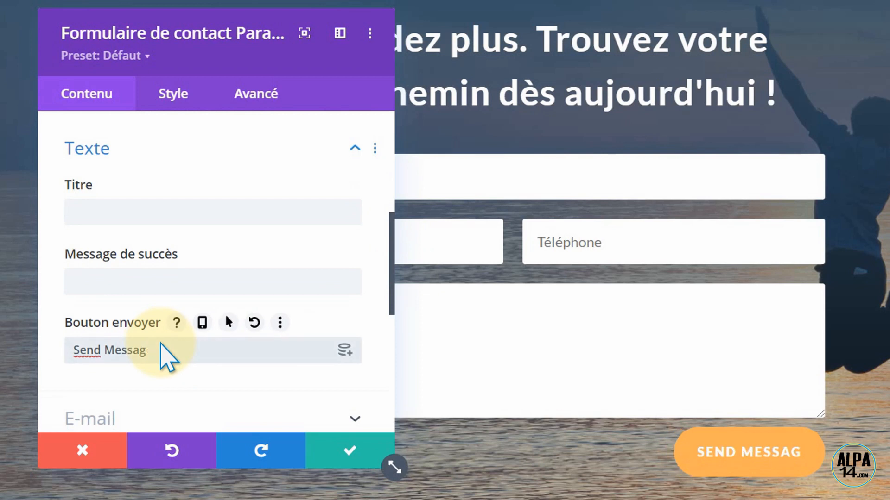
key("BackSpace")
key("BackSpace")
key("BackSpace")
key("BackSpace")
key("BackSpace")
key("BackSpace")
key("BackSpace")
type("Env")
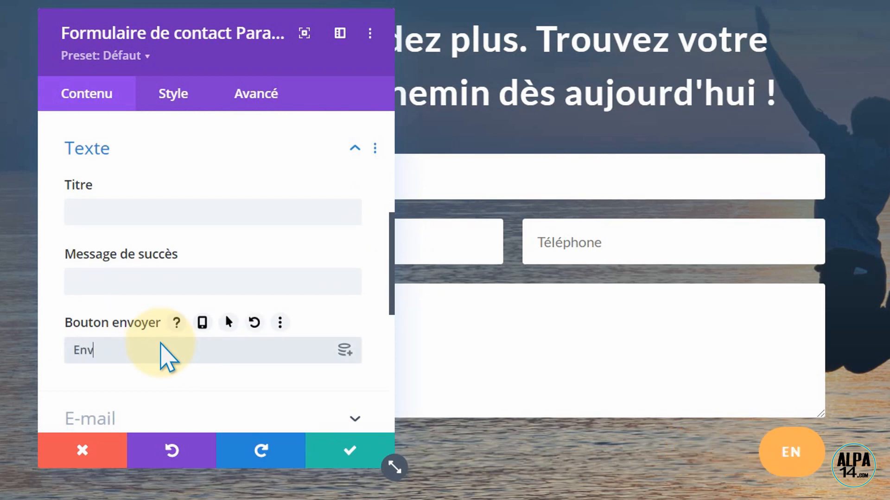
type("oyer")
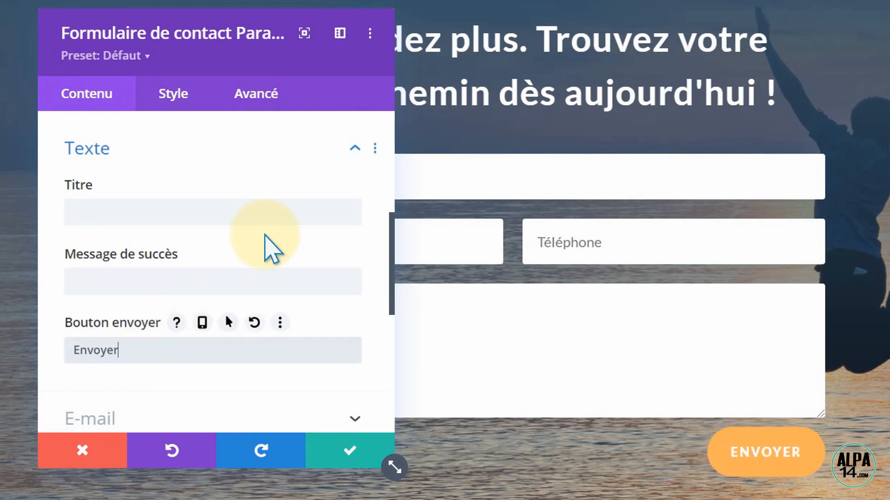
Step: Examine the contact form's E-mail options, including the recipient address field
left_click_drag(391, 278, 392, 322)
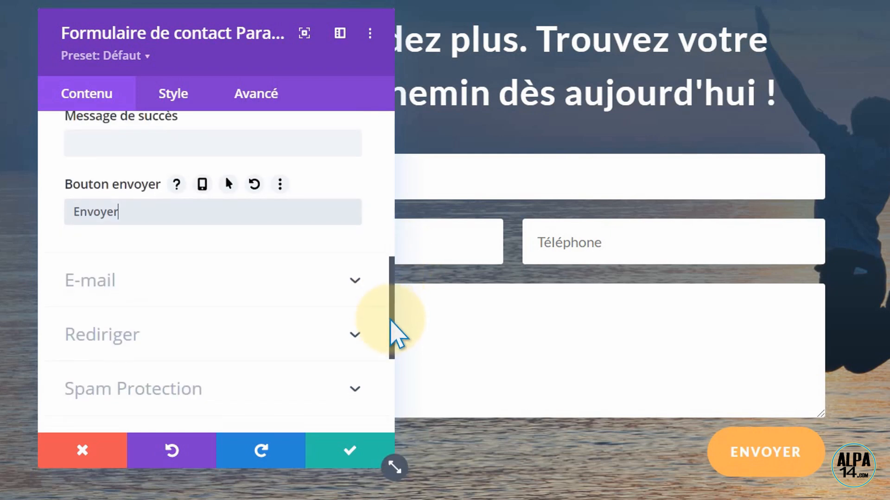
left_click(353, 303)
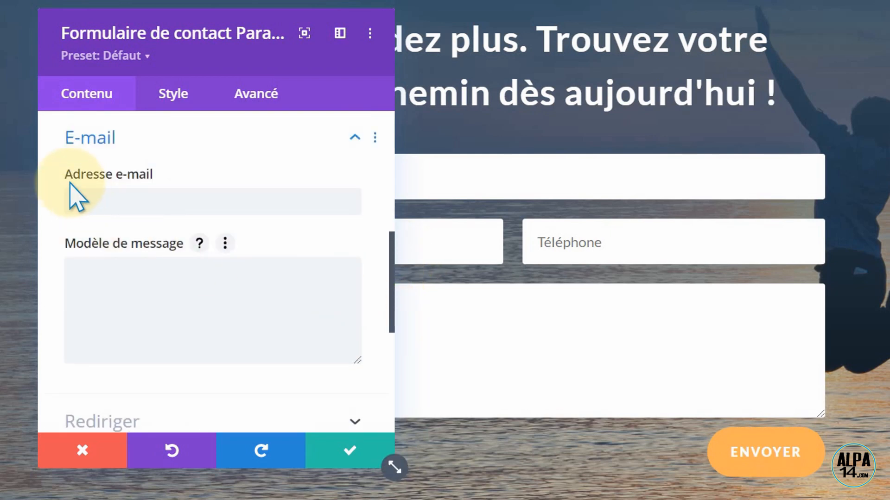
left_click(78, 196)
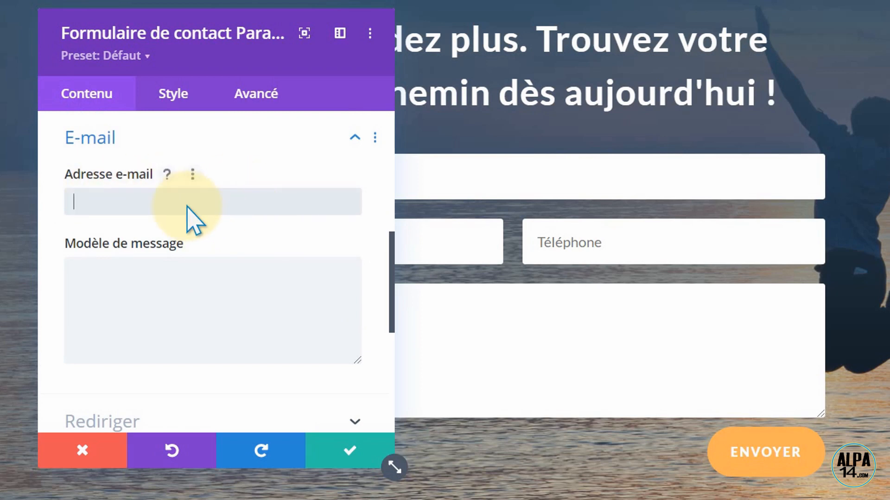
Step: Save the contact form settings, the global footer layout and the Theme Builder changes
left_click(348, 462)
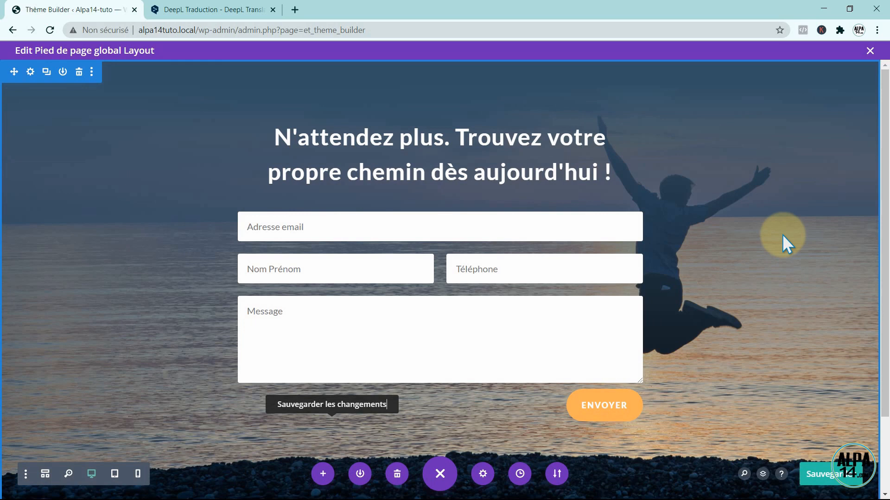
left_click(828, 472)
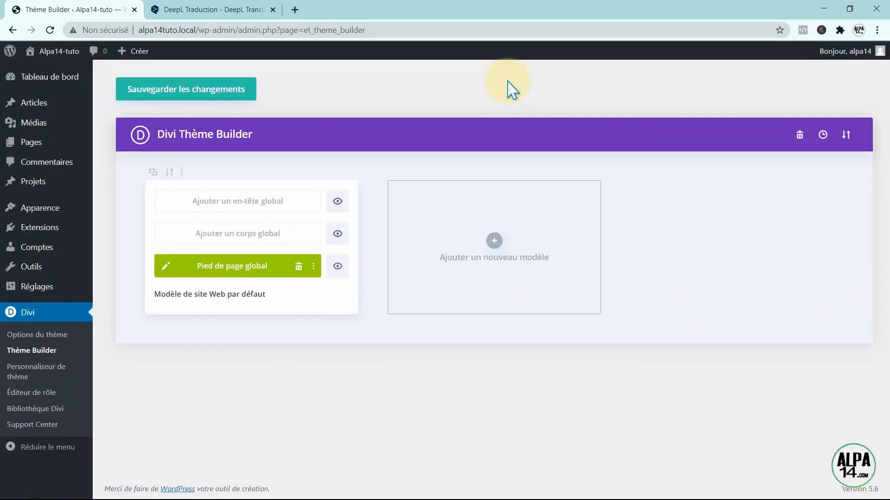
left_click(182, 87)
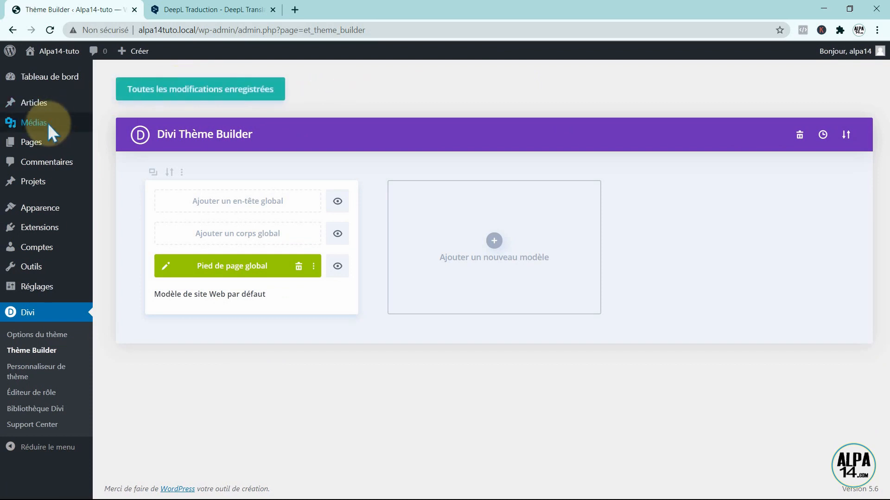
Step: View the published Accueil page and compare its own contact form section with the new global footer
mouse_move(21, 144)
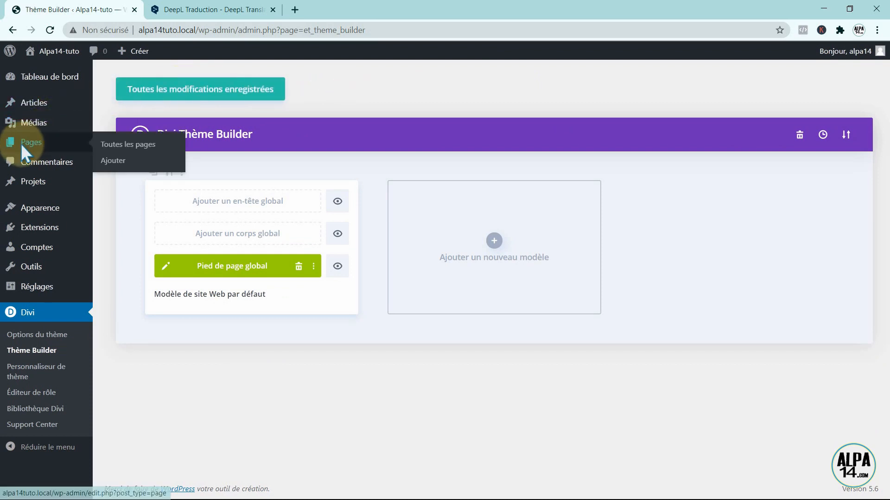
left_click(121, 144)
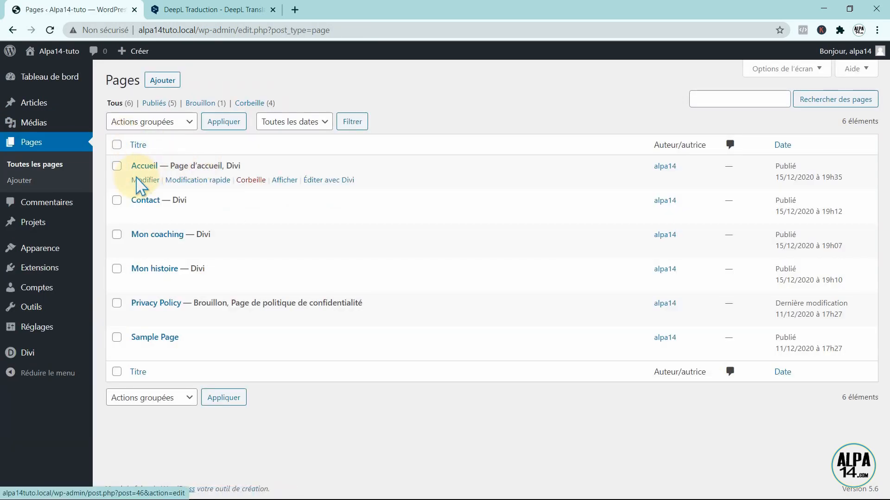
left_click(284, 180)
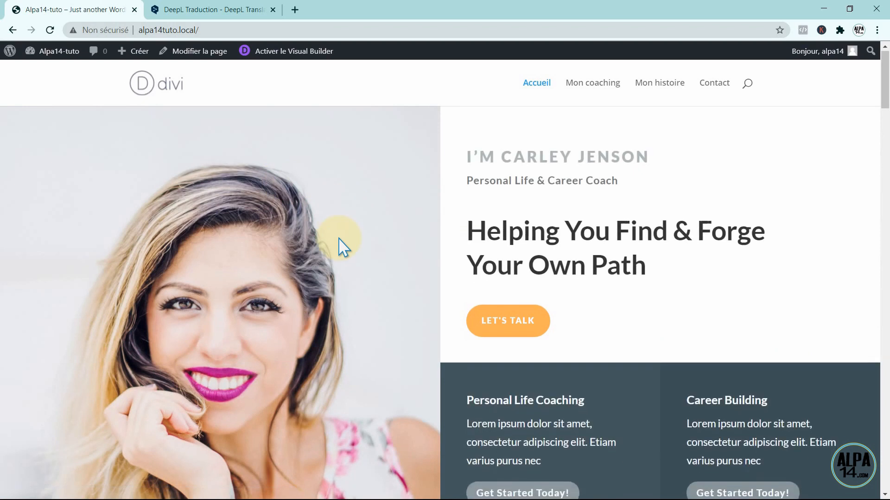
scroll(338, 238, "down", 20)
scroll(338, 239, "down", 20)
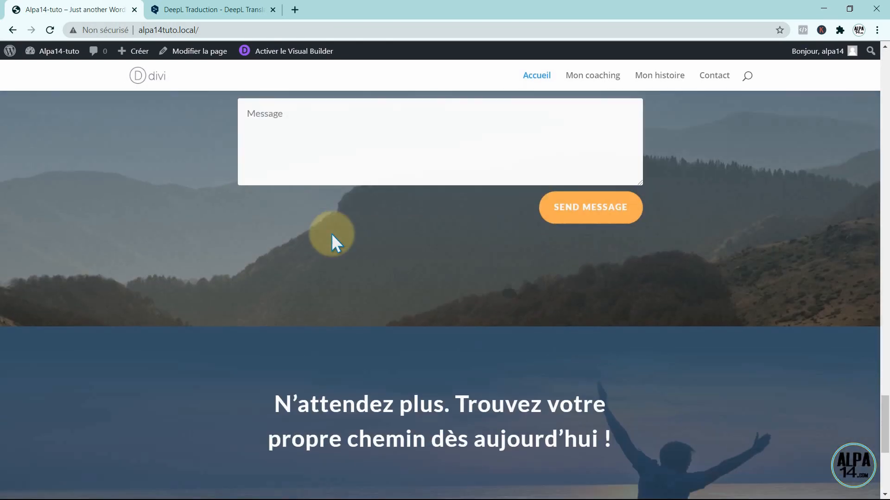
scroll(332, 233, "down", 6)
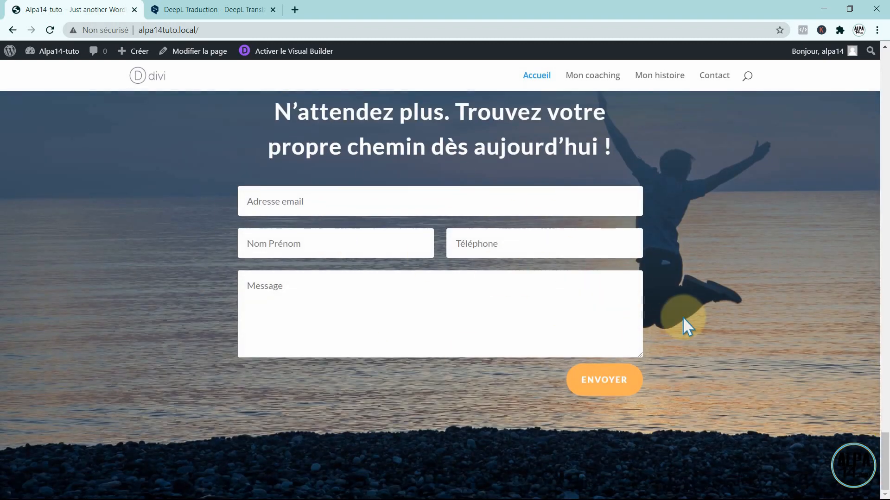
scroll(529, 341, "up", 6)
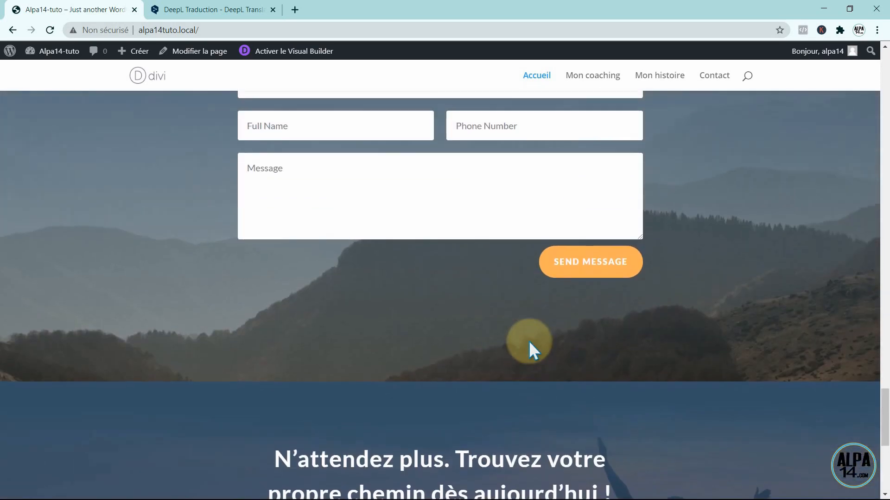
scroll(529, 342, "up", 3)
scroll(480, 324, "up", 1)
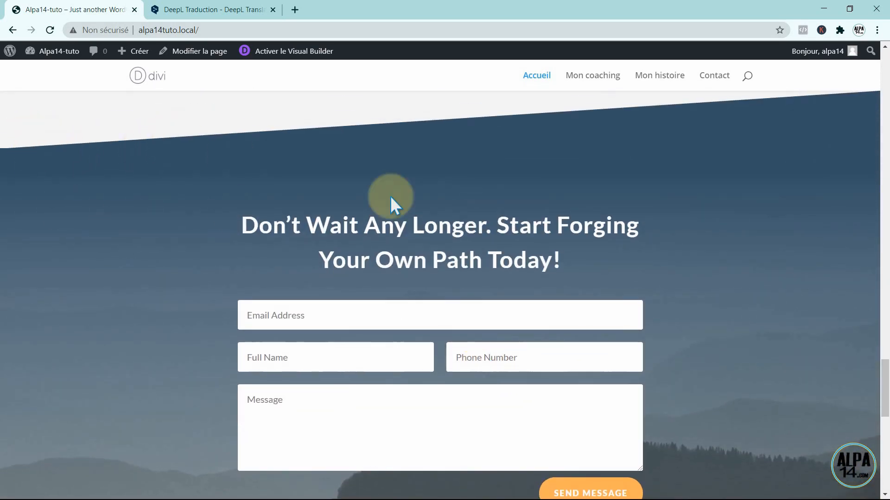
Step: Open the Accueil page in the Visual Builder and delete its own "Don't Wait Any Longer" contact section
left_click(279, 55)
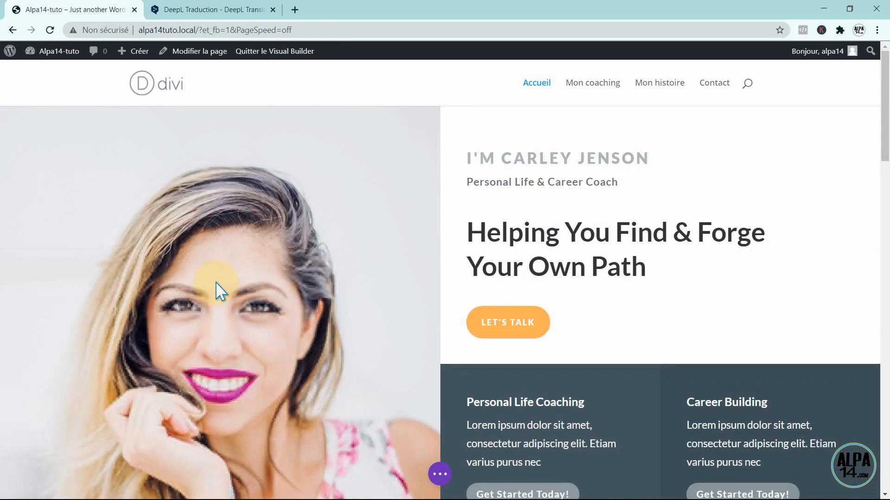
scroll(860, 119, "down", 10)
left_click_drag(884, 159, 840, 366)
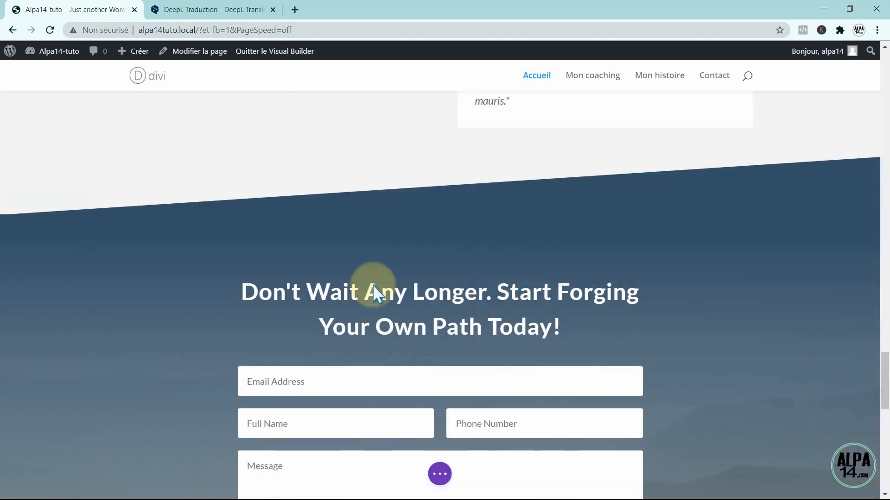
mouse_move(221, 244)
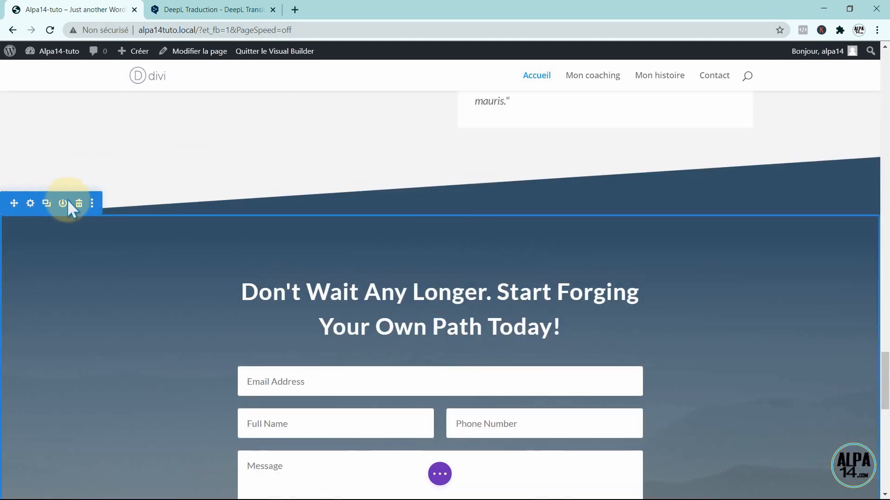
left_click(79, 203)
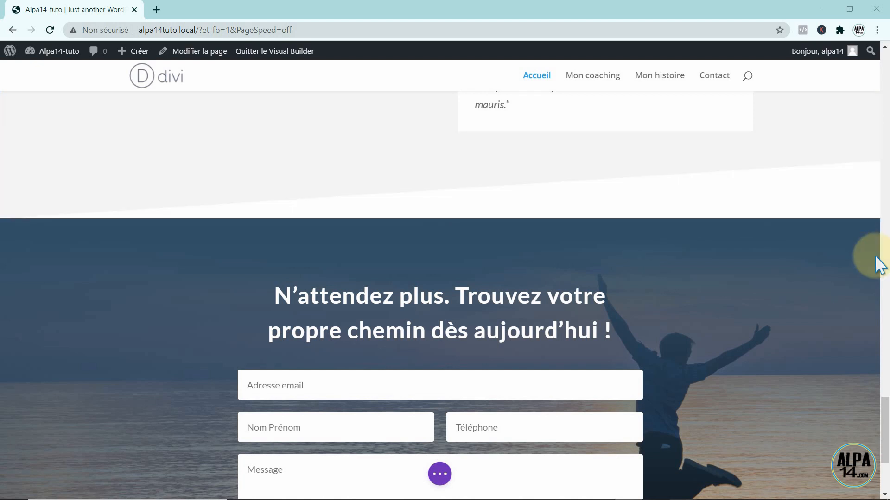
Step: Set the bottom divider style of the About Me and Testimonials section to Aucun, save it and check the transition to the footer
left_click_drag(886, 417, 887, 417)
scroll(886, 424, "up", 4)
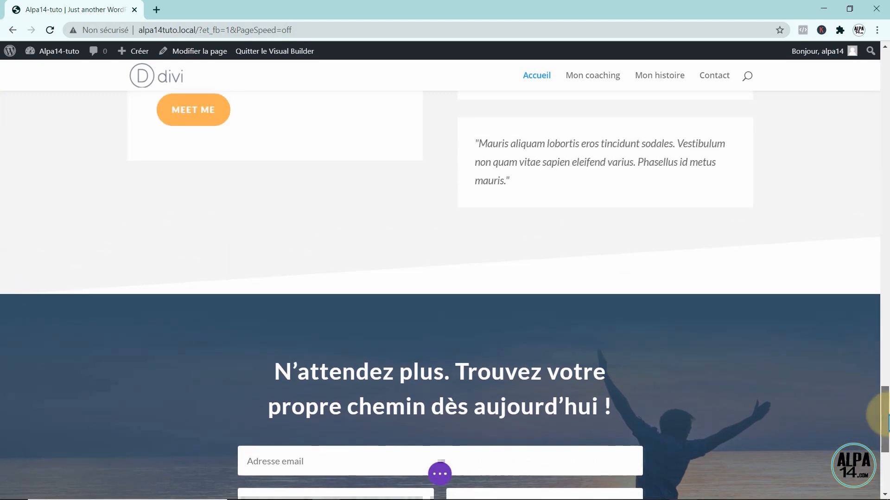
scroll(886, 417, "up", 3)
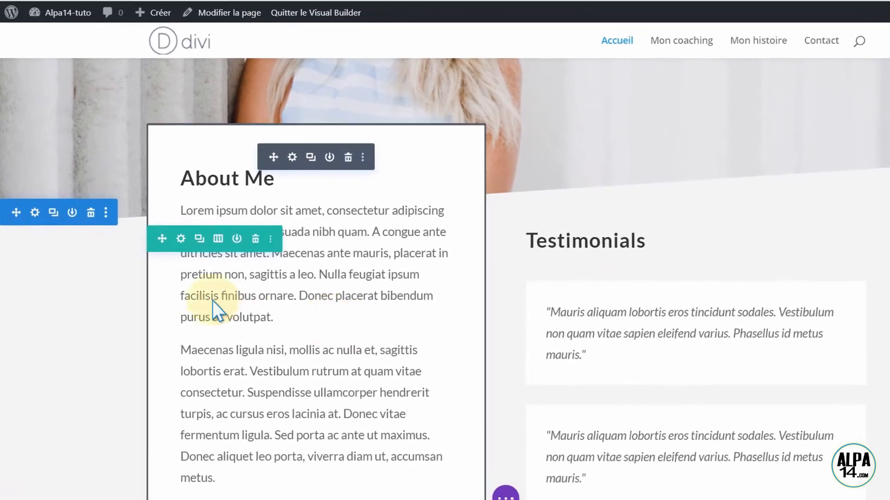
left_click(37, 204)
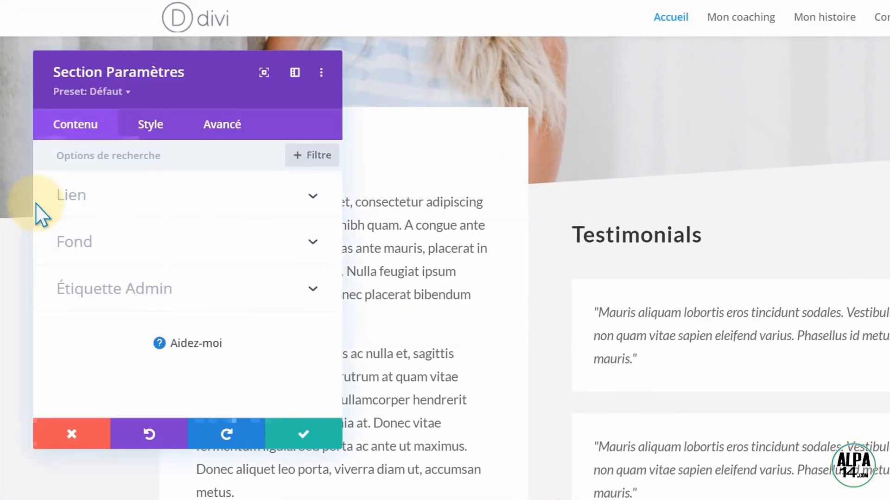
left_click(154, 137)
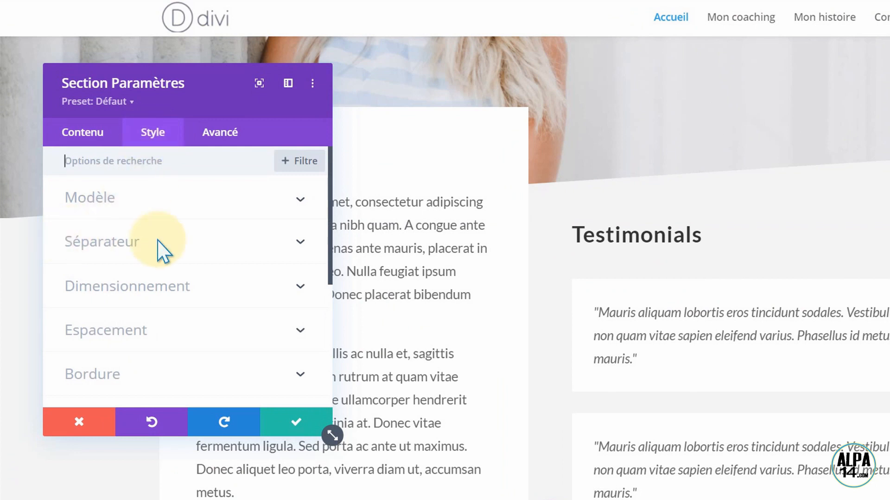
left_click(247, 236)
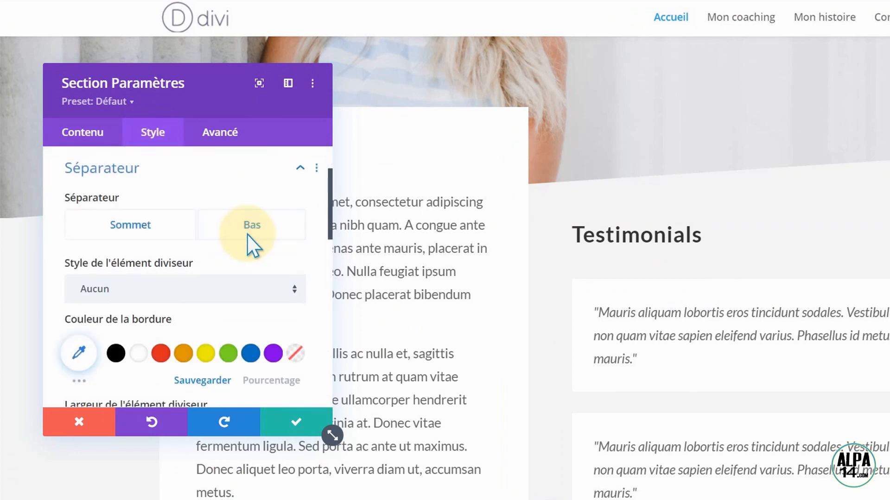
left_click(249, 220)
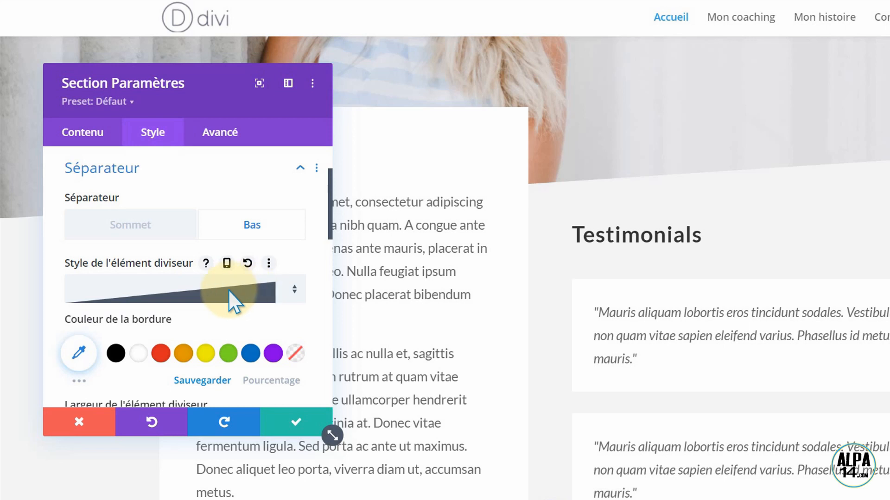
left_click(290, 289)
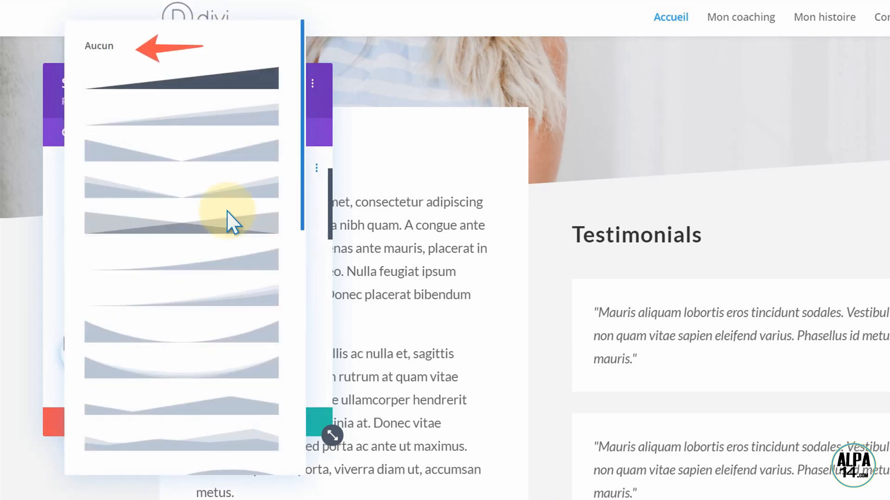
left_click(105, 46)
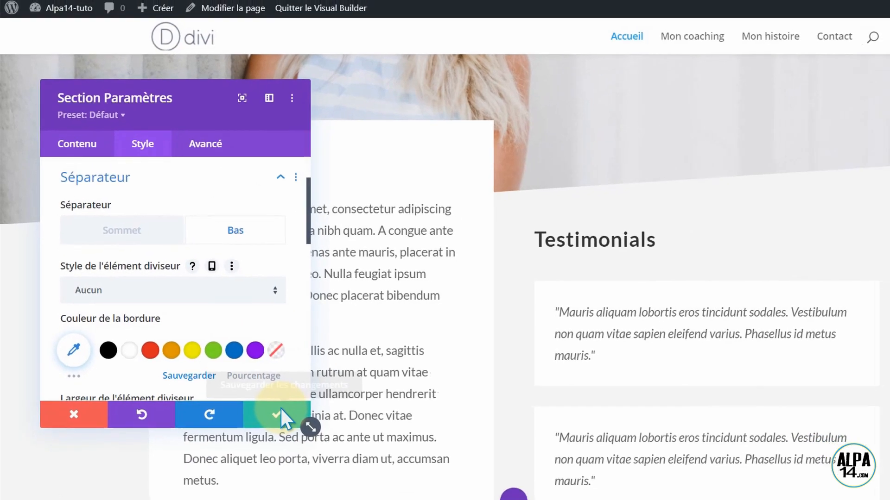
left_click(279, 407)
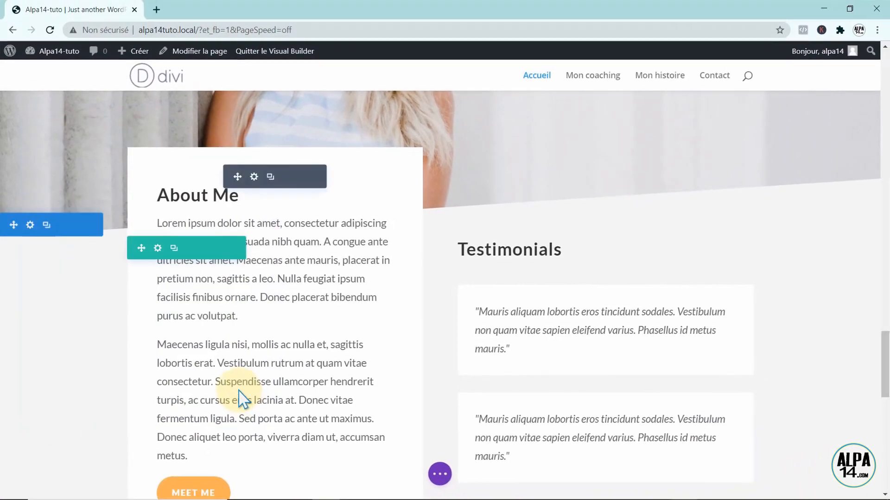
scroll(669, 319, "down", 10)
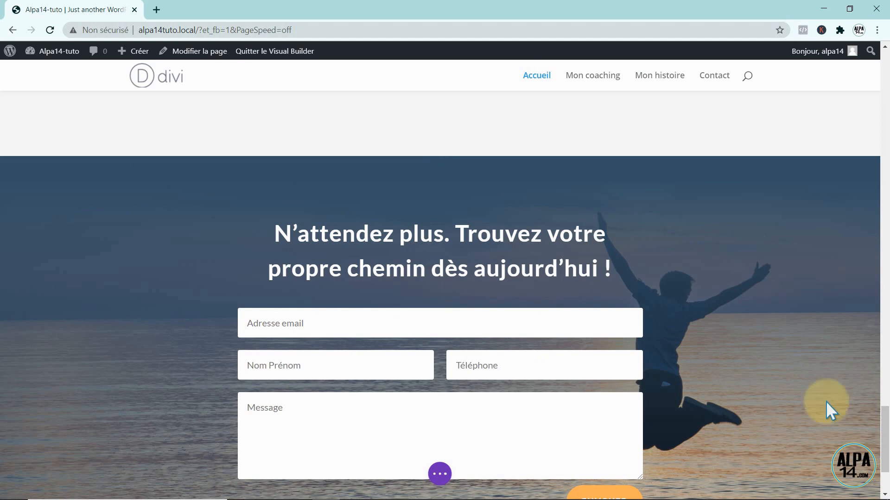
scroll(886, 457, "down", 2)
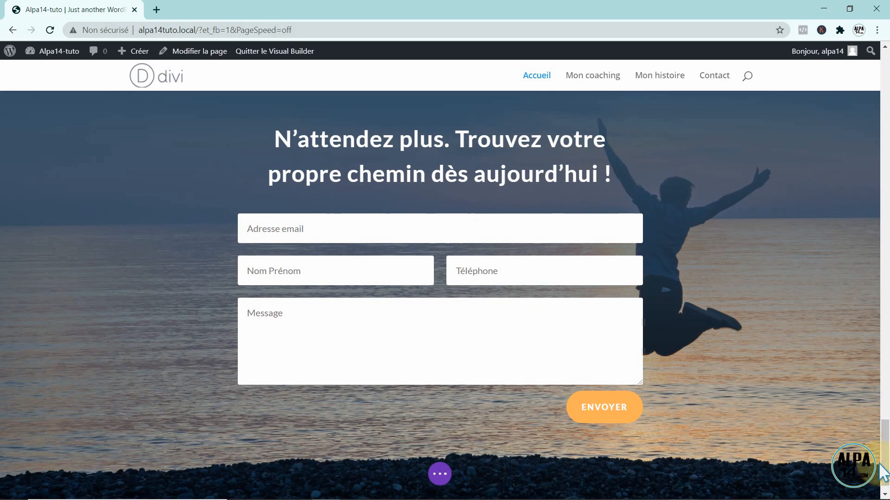
Step: Replace the hero section's column 1 background image with attractive-laughing-guy-having-fun-smiling-happy.jpg and save the section settings
scroll(887, 449, "up", 10)
scroll(887, 444, "up", 10)
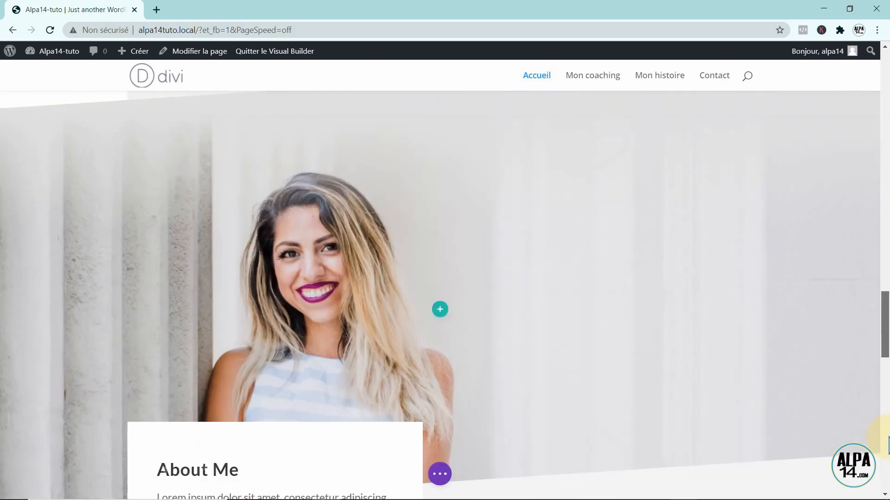
scroll(887, 444, "up", 10)
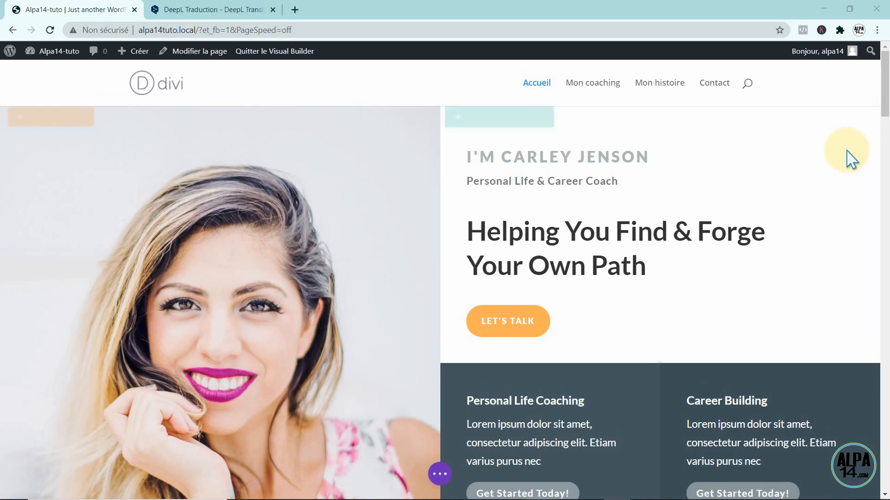
mouse_move(764, 196)
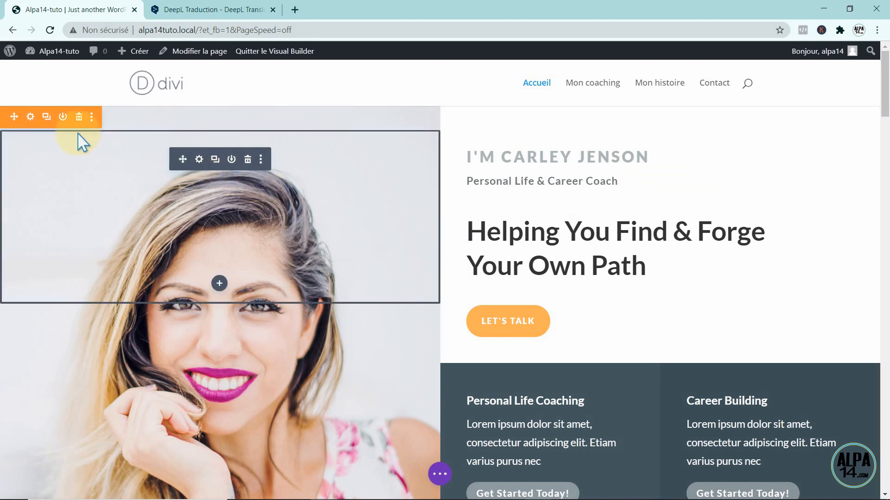
left_click(30, 119)
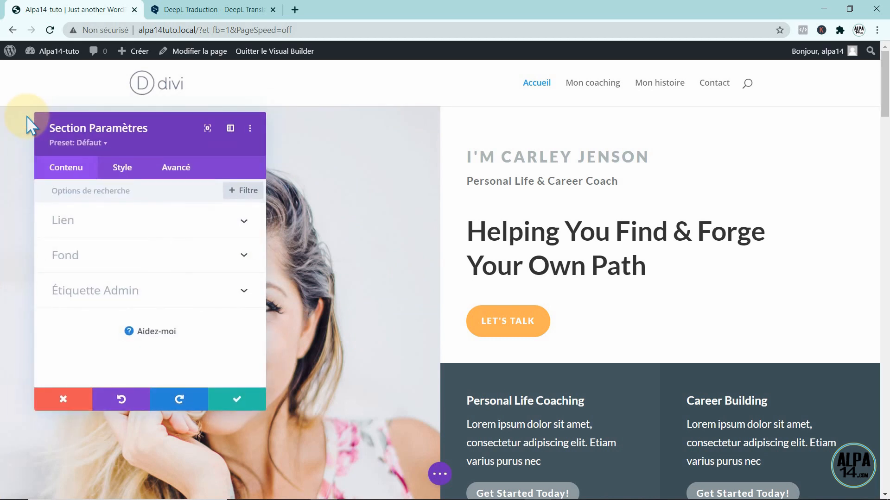
left_click(242, 256)
left_click_drag(264, 220, 263, 273)
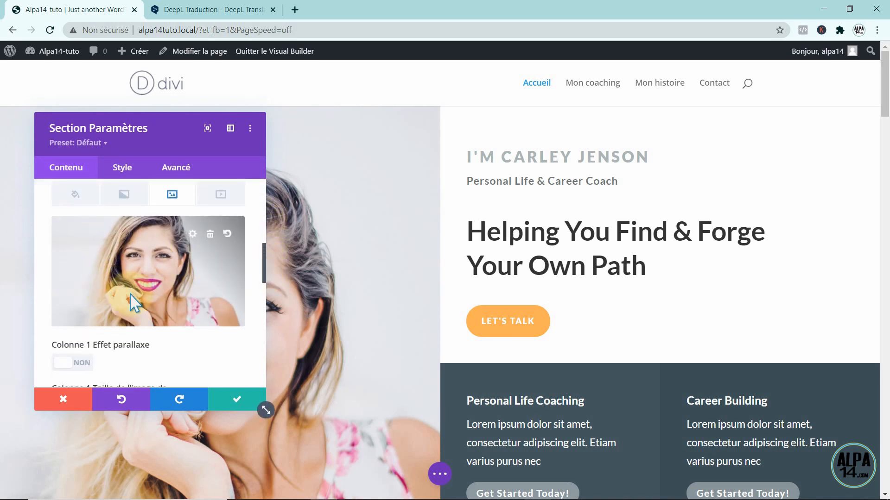
left_click(208, 233)
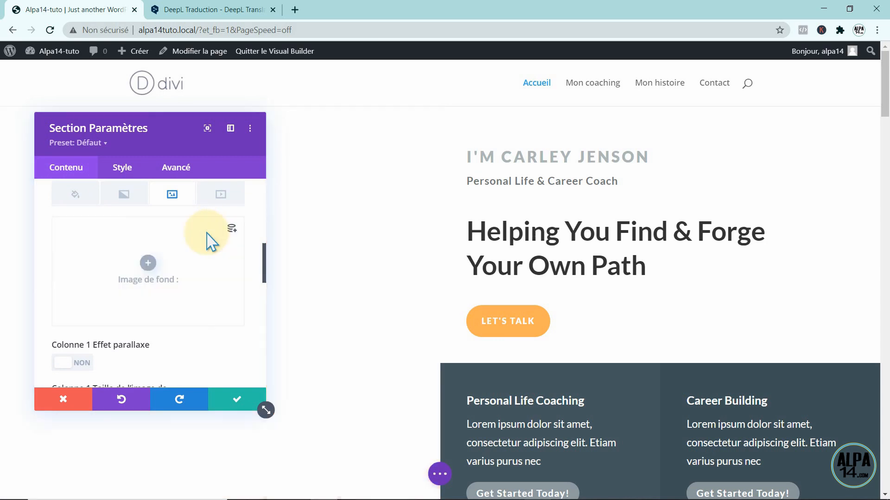
left_click(142, 262)
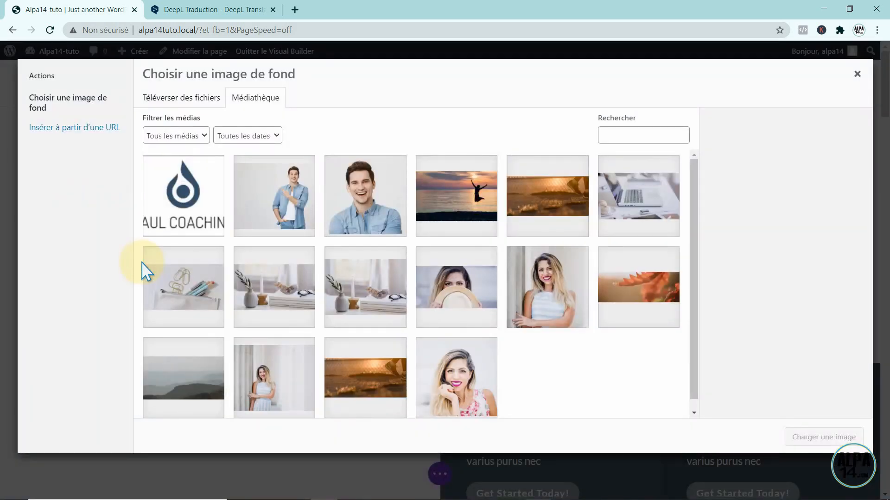
left_click(362, 193)
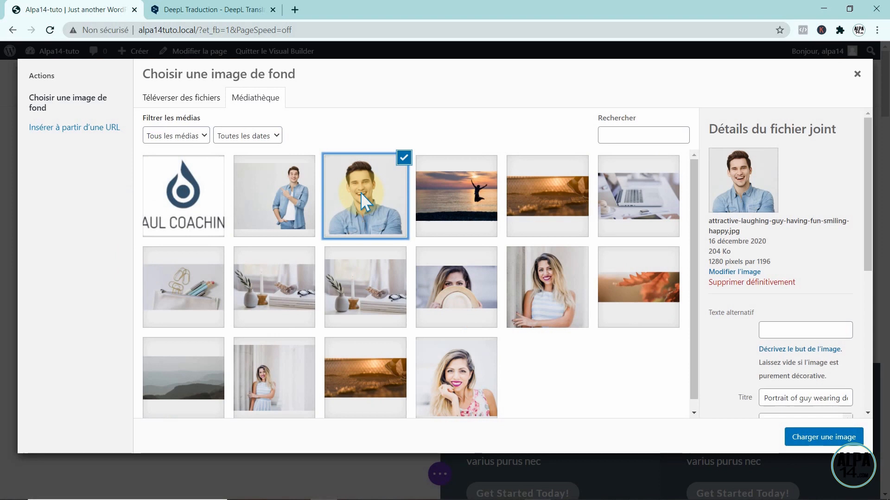
left_click(824, 434)
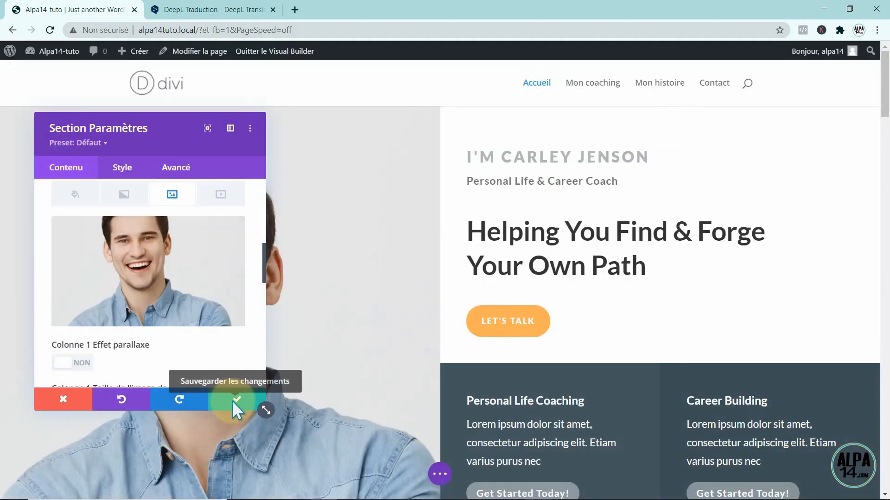
left_click(232, 402)
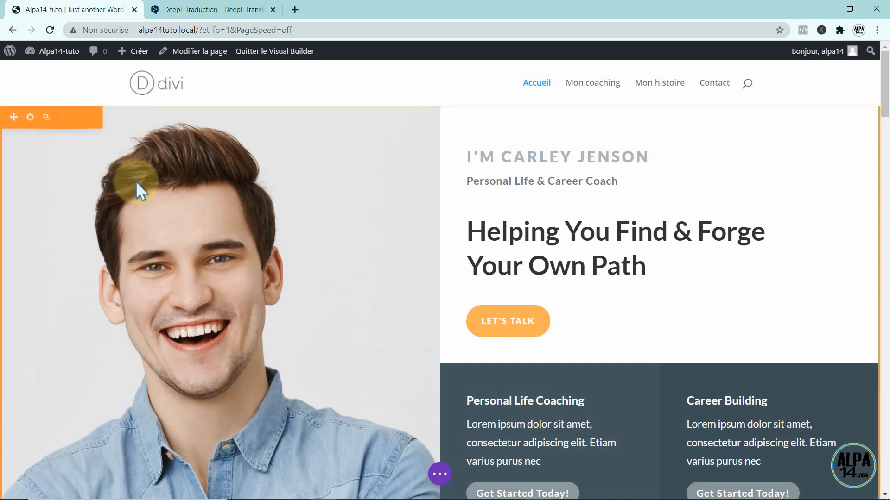
Step: Replace the start of the hero's introductory heading with "Je suis" and the male coach's first name, keeping the surname
scroll(328, 346, "down", 5)
scroll(329, 346, "up", 5)
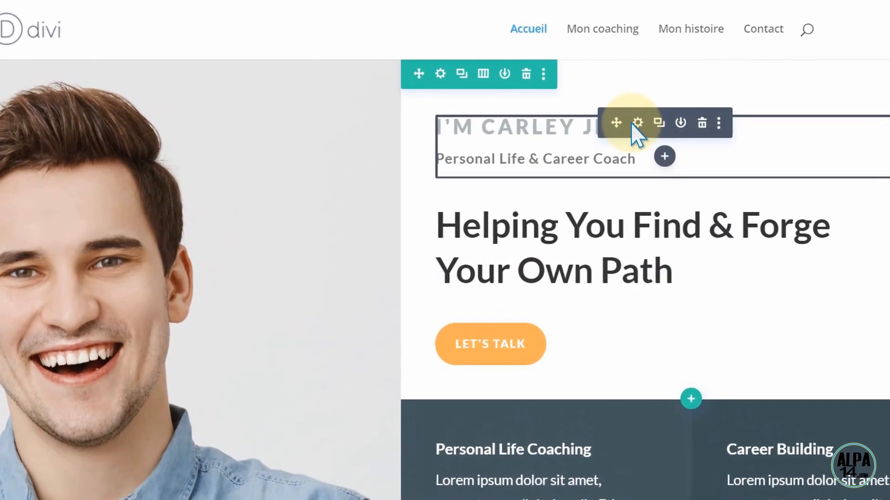
left_click(637, 123)
left_click_drag(235, 69, 205, 60)
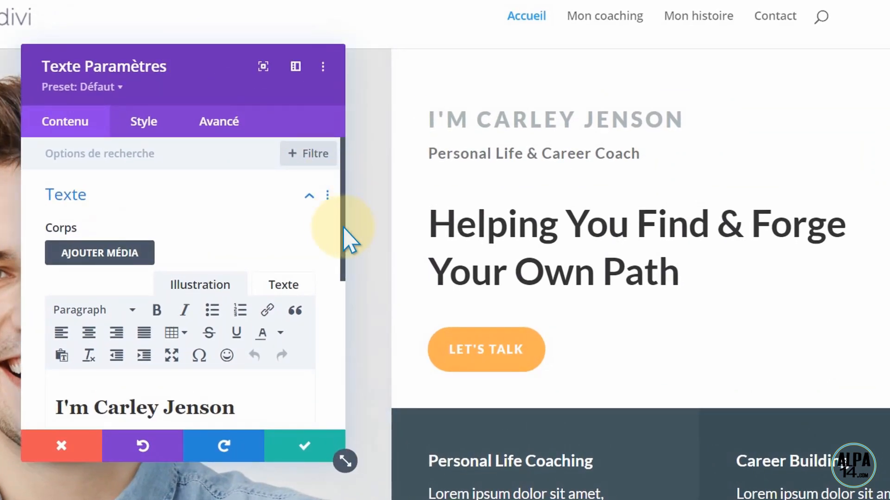
left_click_drag(343, 225, 349, 291)
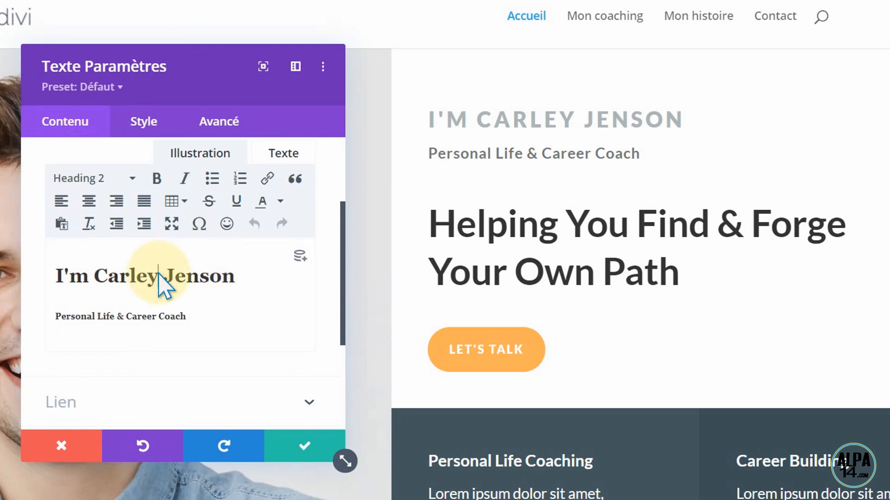
key("BackSpace")
key("BackSpace")
key("BackSpace")
key("BackSpace")
key("BackSpace")
key("BackSpace")
key("BackSpace")
key("BackSpace")
key("BackSpace")
key("BackSpace")
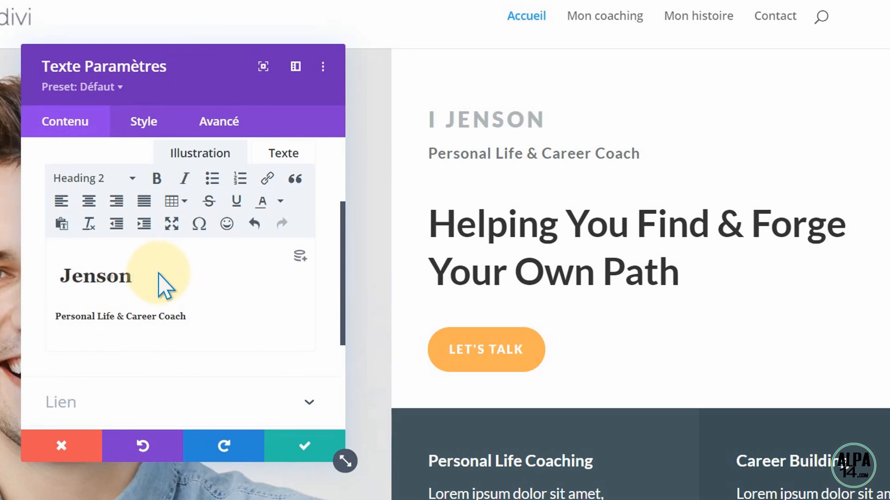
type("Je s ")
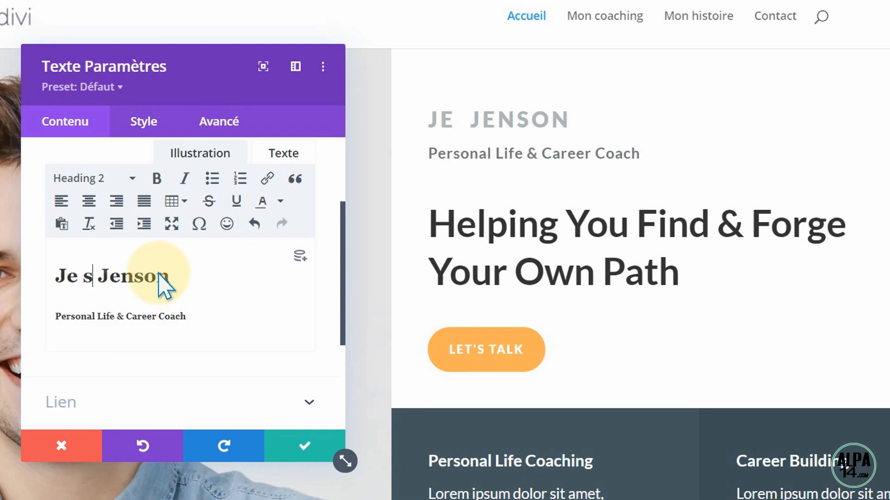
type("uisPaul")
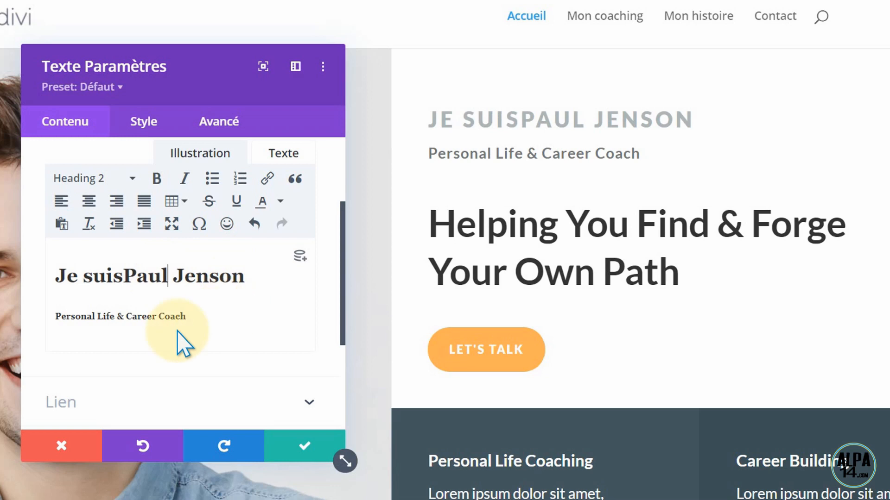
Step: Change the hero subtitle to "Coach personnel de vie" and insert a space after "suis" in the heading above it
left_click(192, 321)
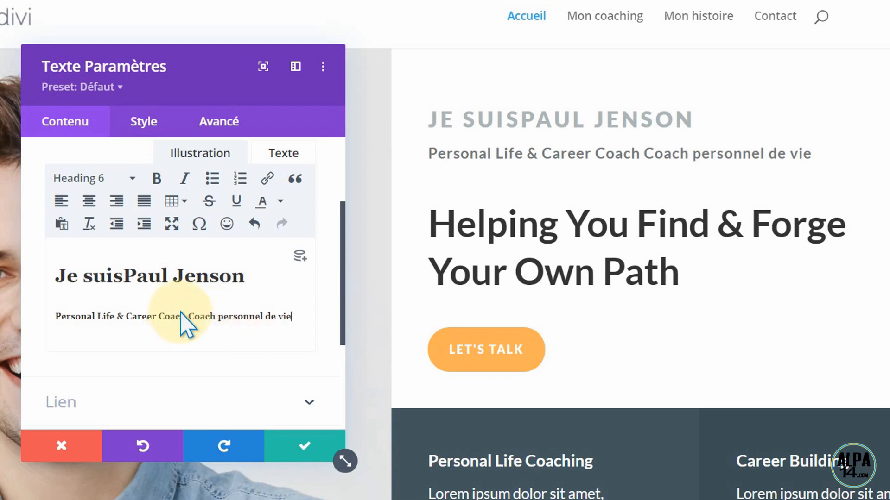
left_click_drag(186, 317, 88, 309)
key("BackSpace")
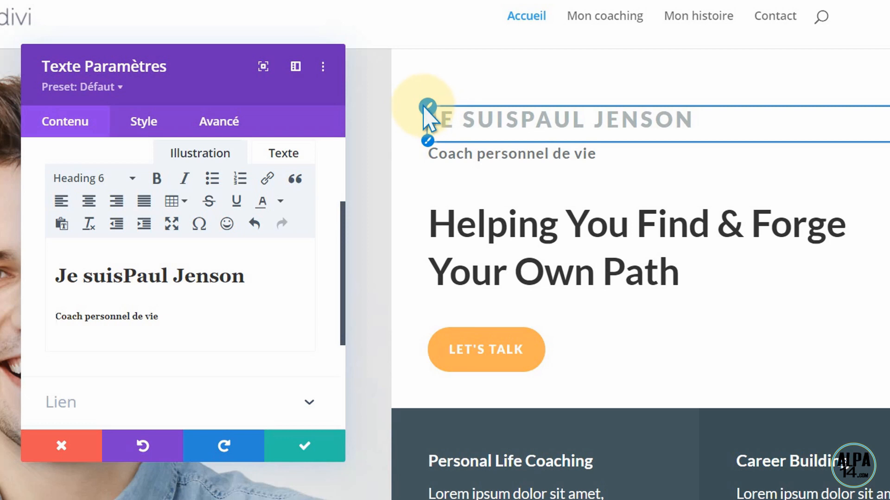
left_click(123, 277)
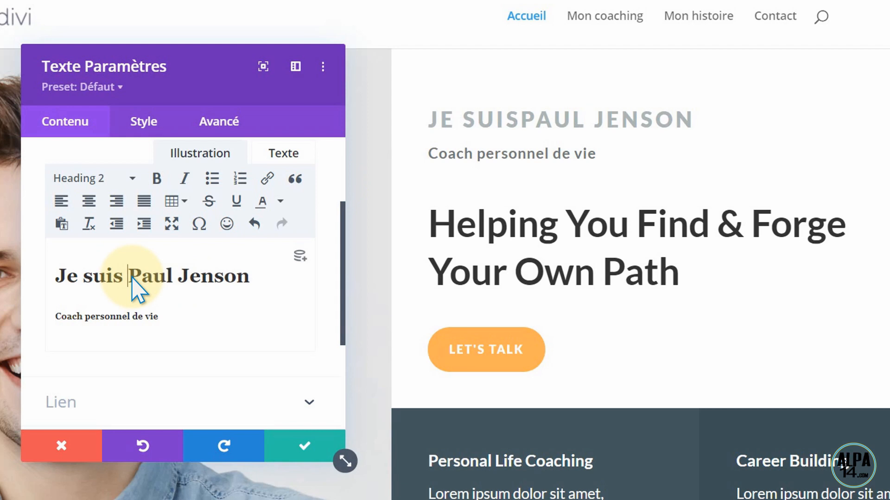
Step: Centre the hero's H2 introductory heading, trying the italic style on it and switching it back off
left_click(427, 107)
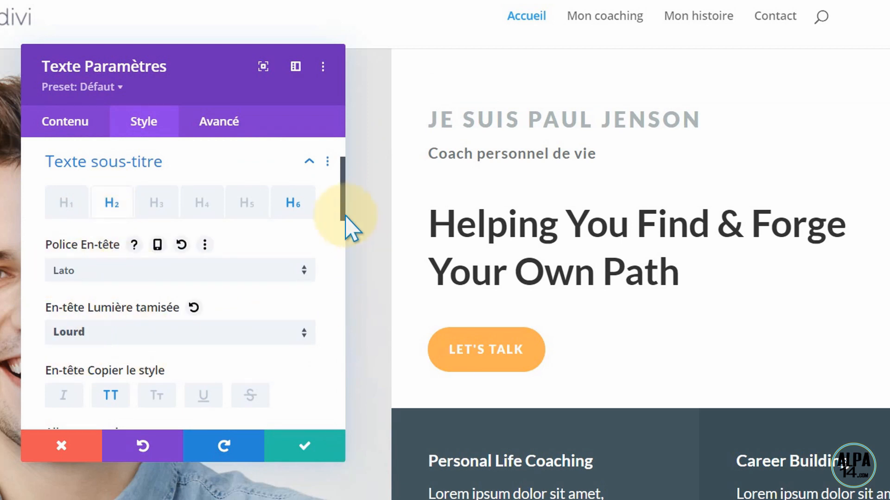
scroll(345, 230, "down", 5)
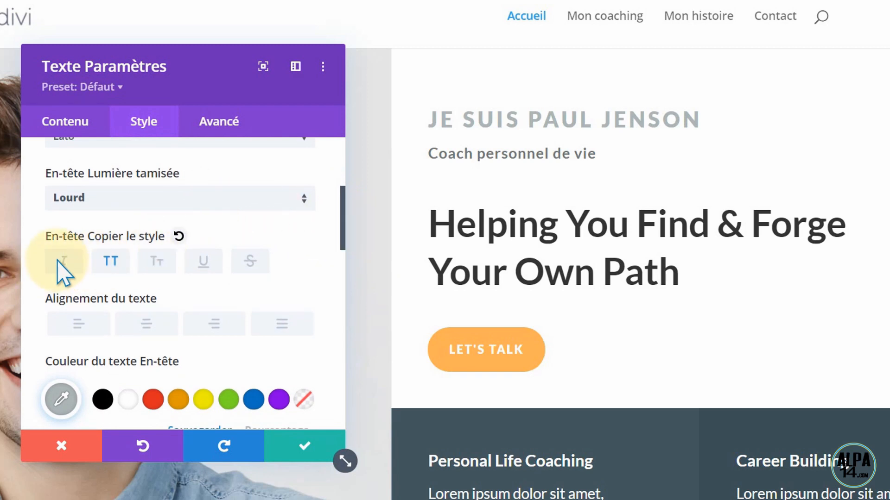
left_click(59, 262)
left_click(65, 262)
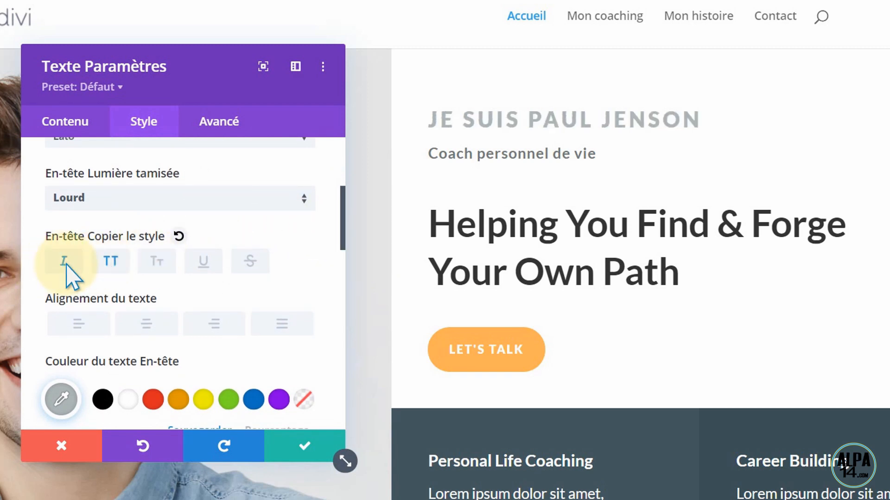
left_click(140, 321)
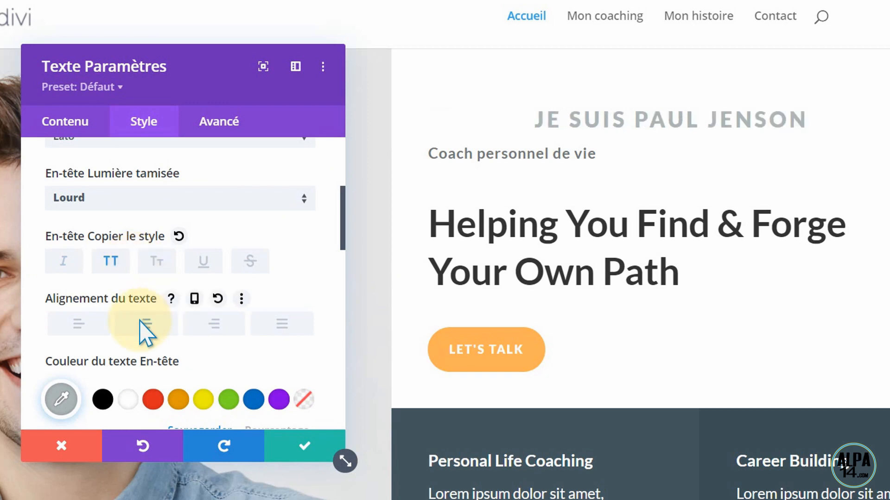
Step: Centre the hero's H6 subtitle "Coach personnel de vie" and save the text module settings
mouse_move(421, 135)
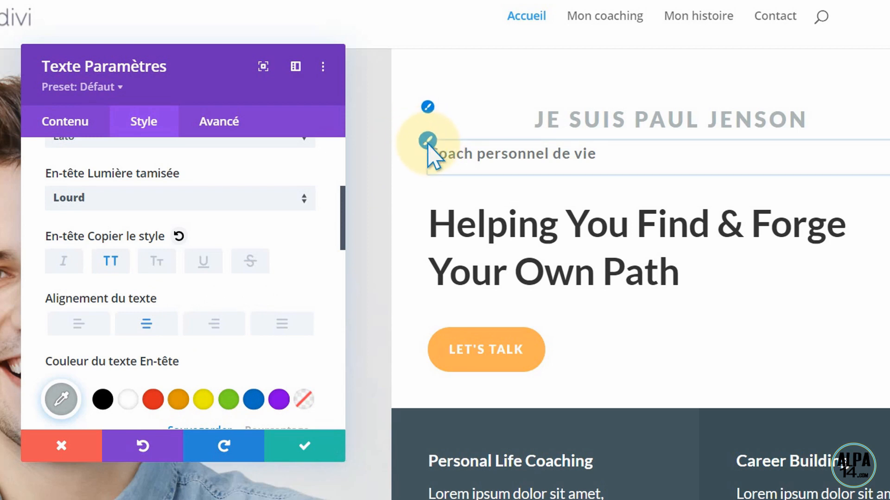
left_click(427, 142)
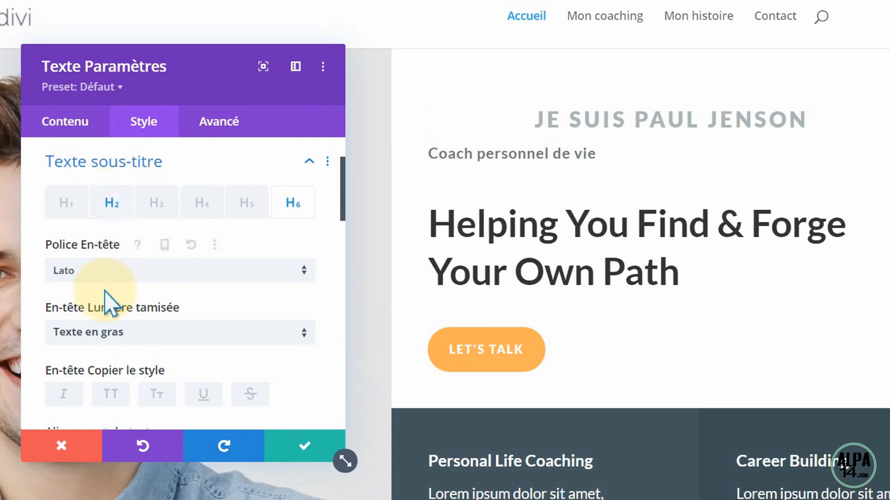
left_click_drag(342, 207, 343, 246)
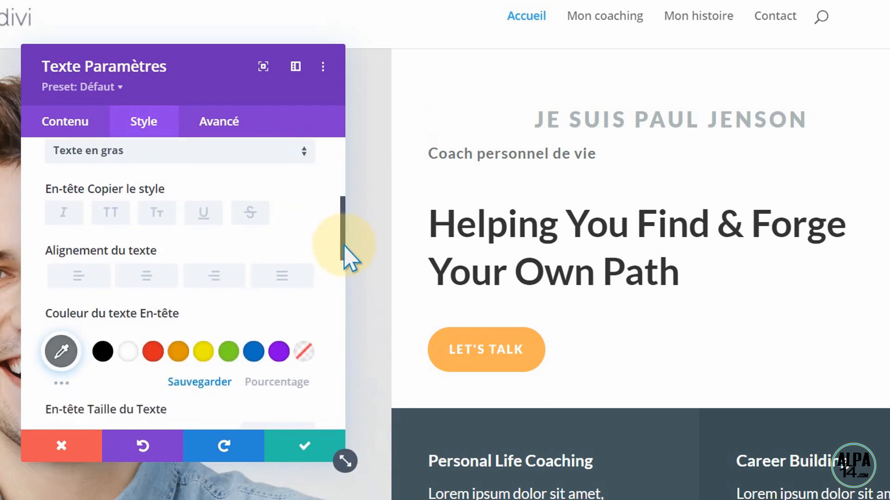
left_click(144, 277)
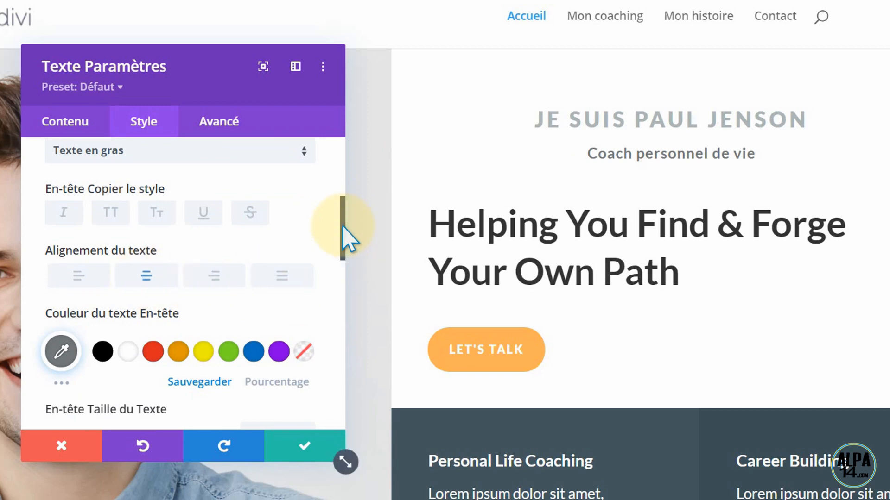
left_click(300, 456)
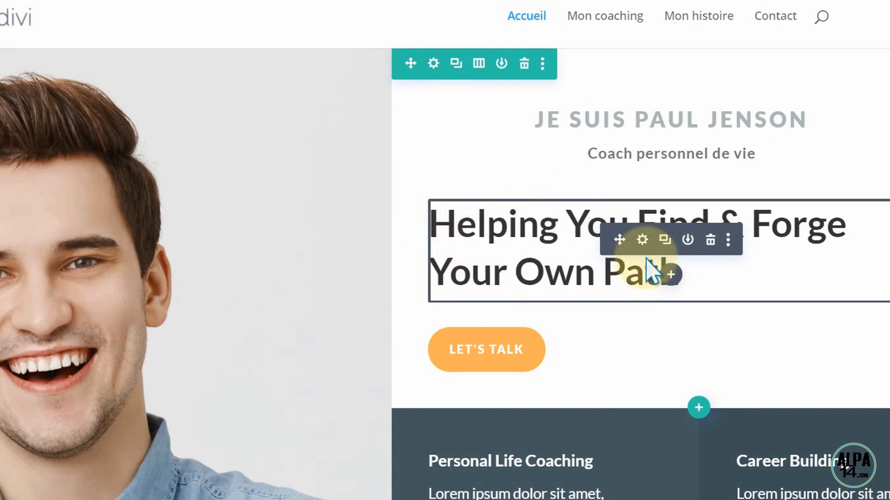
Step: Add "Je vous aide à trouver & à forger votre propre chemin" below the English main headline in the hero's text module
left_click(640, 241)
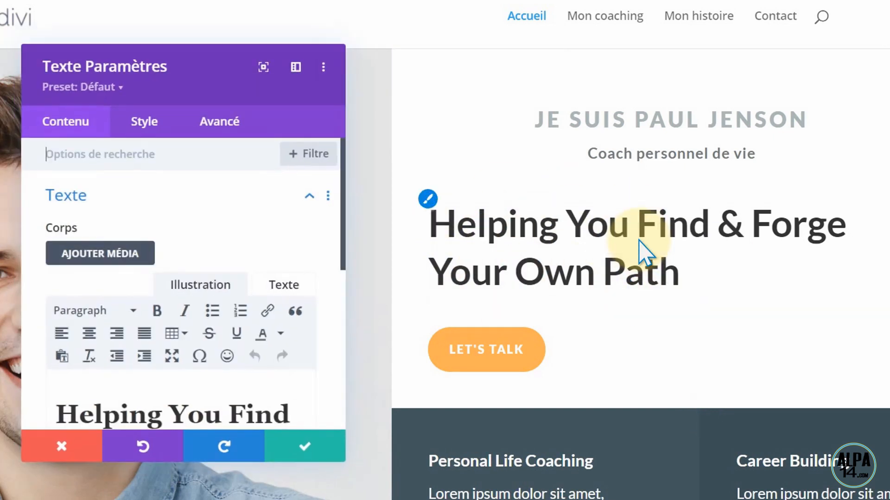
left_click_drag(193, 56, 262, 40)
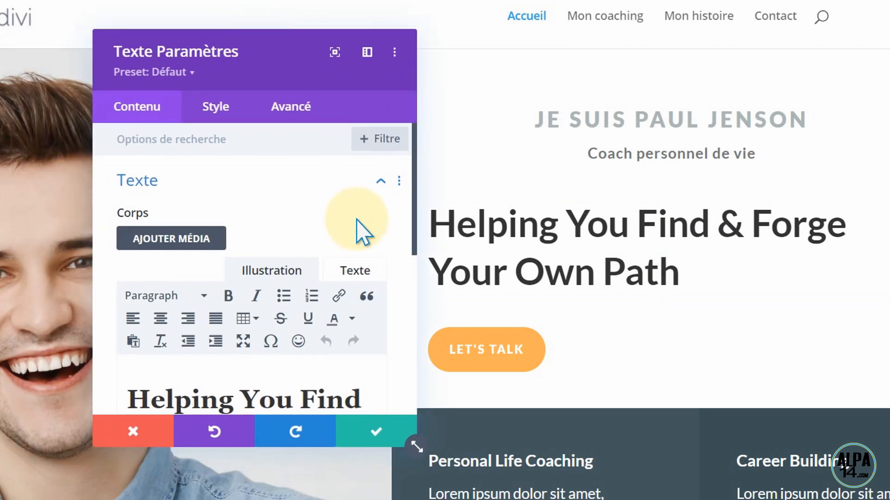
left_click_drag(414, 212, 411, 271)
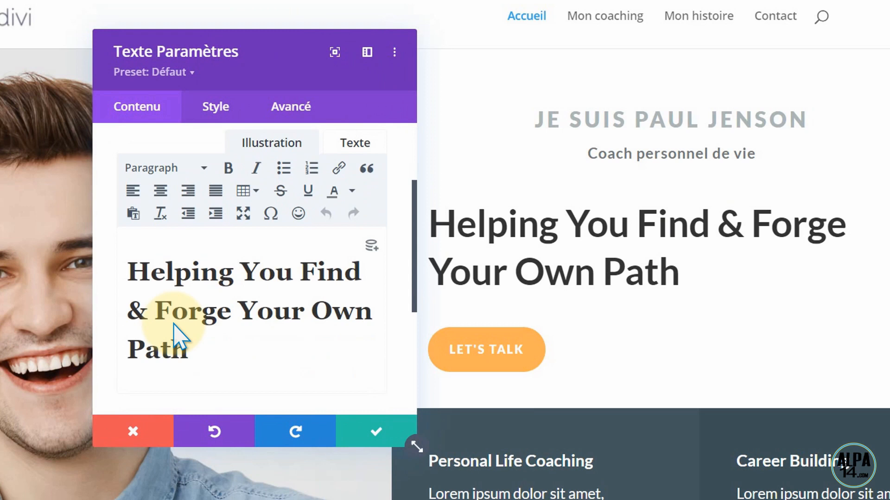
left_click(189, 351)
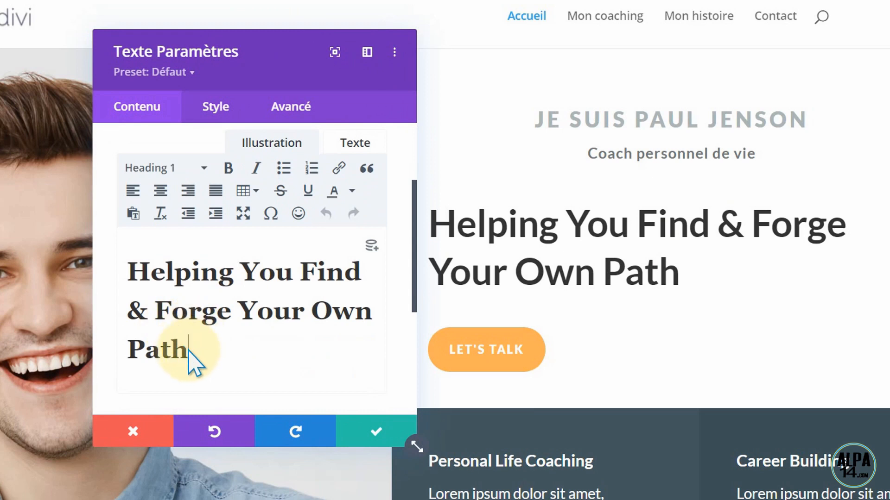
type("Je vous aide à trouver & à forger votre propre chemin")
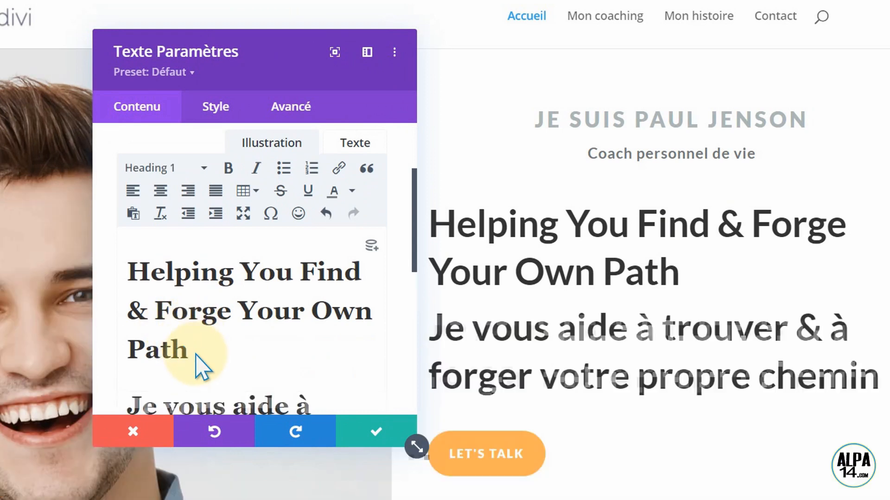
Step: Delete the English headline "Helping You Find & Forge Your Own Path", centre the French headline and save the module
left_click(132, 406)
key("BackSpace")
key("BackSpace")
key("BackSpace")
key("BackSpace")
key("BackSpace")
key("BackSpace")
key("BackSpace")
key("BackSpace")
key("BackSpace")
key("BackSpace")
key("BackSpace")
key("BackSpace")
key("BackSpace")
key("BackSpace")
key("BackSpace")
key("BackSpace")
key("BackSpace")
key("BackSpace")
key("BackSpace")
key("BackSpace")
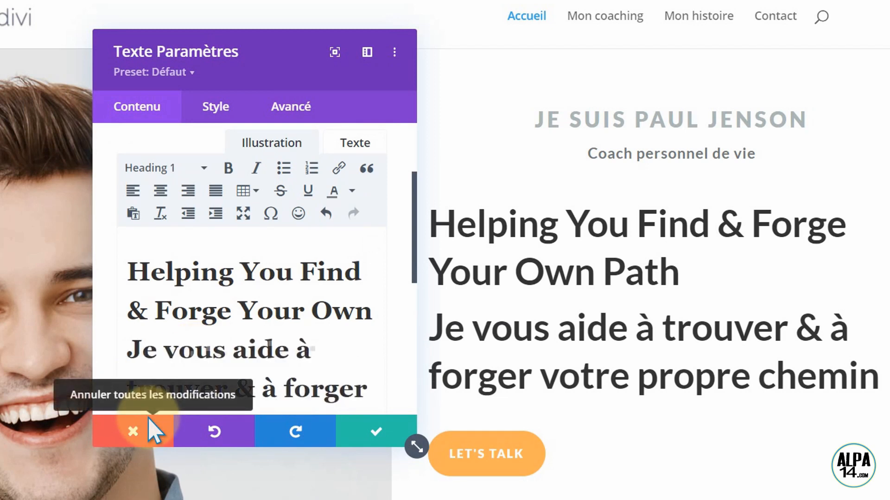
key("BackSpace")
key("BackSpace")
key("BackSpace")
key("BackSpace")
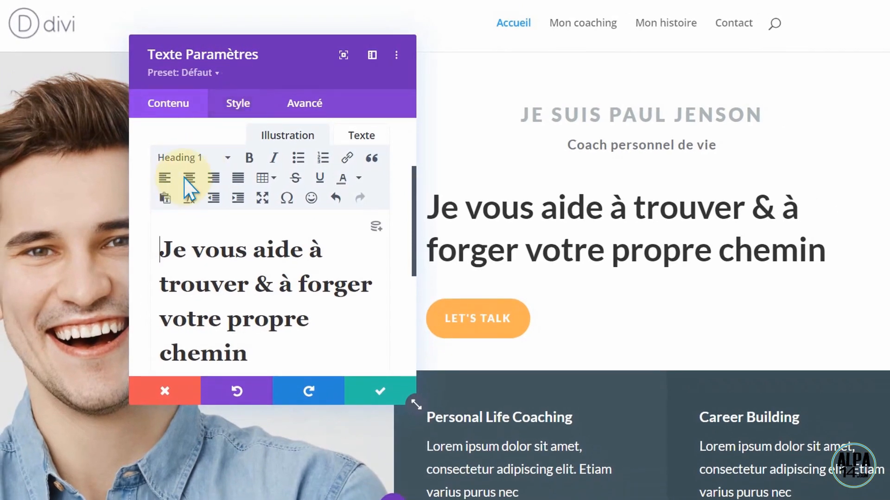
left_click(189, 185)
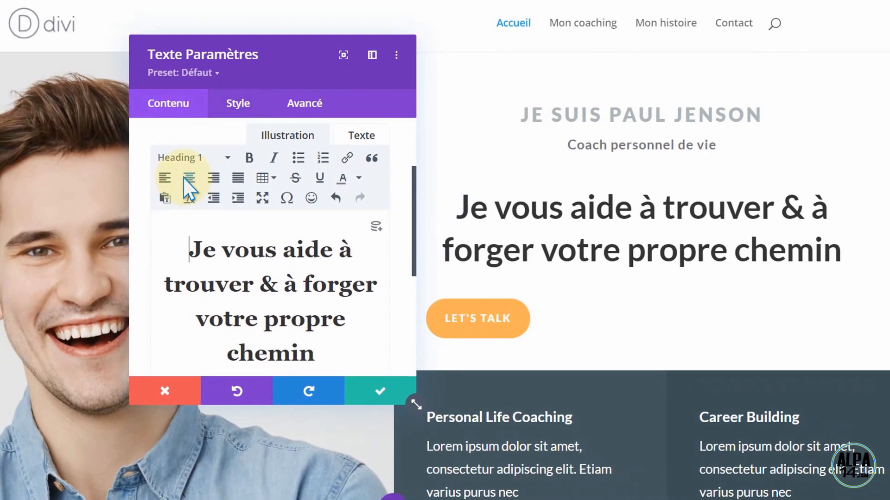
left_click(374, 390)
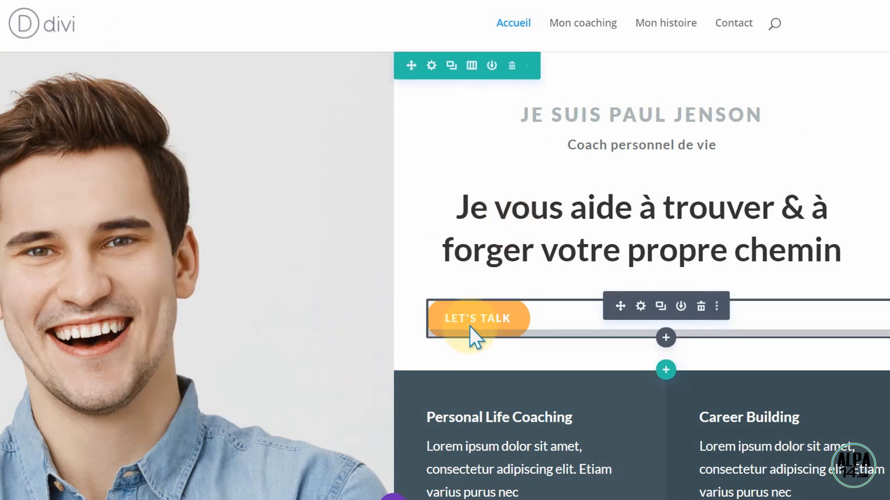
Step: Replace the hero button's label "Let's Talk" with "Parlons"
left_click(637, 300)
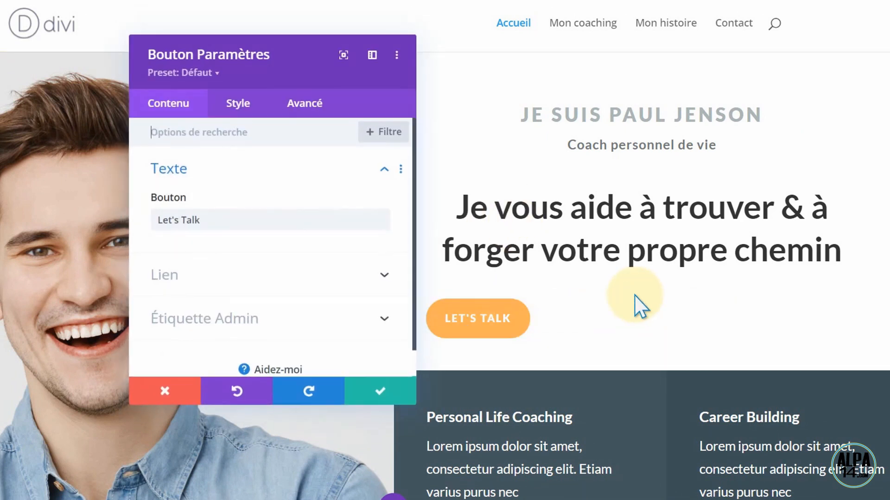
left_click(210, 215)
key("BackSpace")
key("BackSpace")
key("BackSpace")
key("BackSpace")
key("BackSpace")
key("BackSpace")
key("BackSpace")
key("BackSpace")
key("BackSpace")
key("BackSpace")
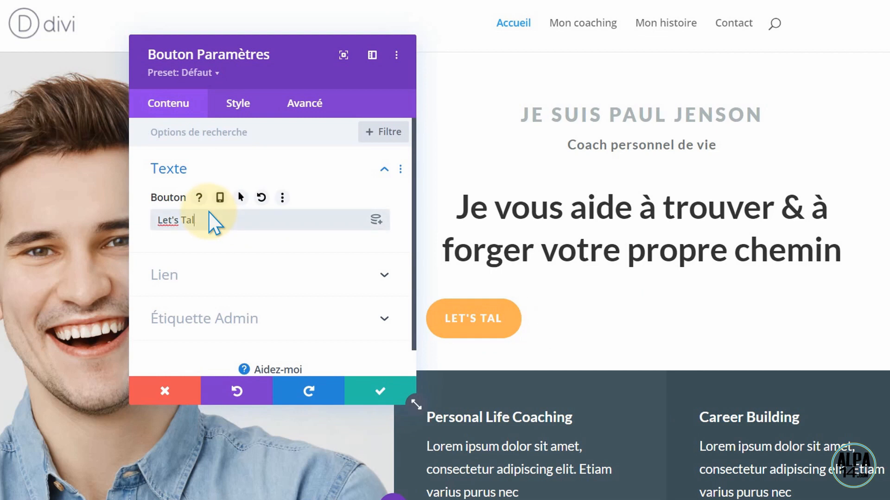
type("Parlons")
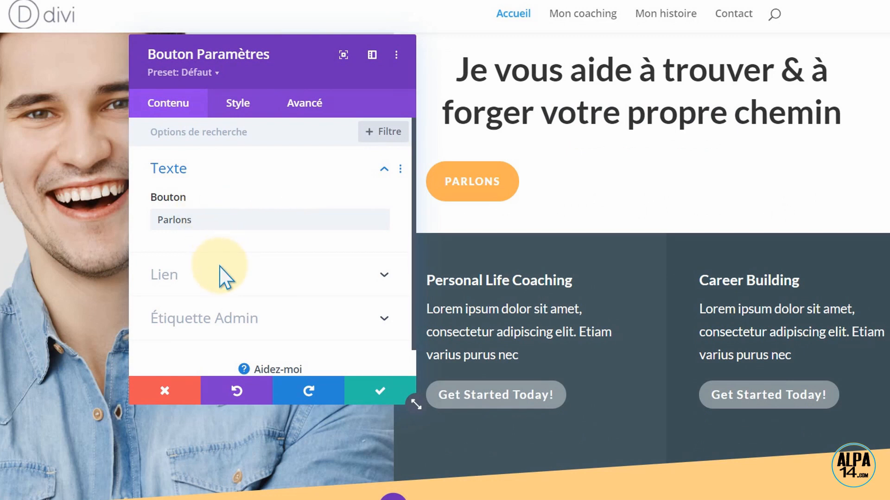
Step: Link the hero button to the Contact page using a dynamic page link (Lien Page)
left_click(384, 274)
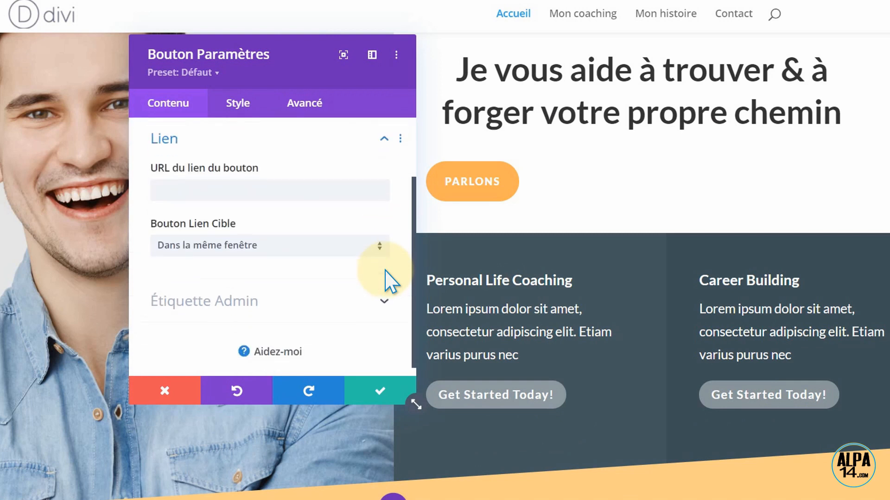
left_click(243, 187)
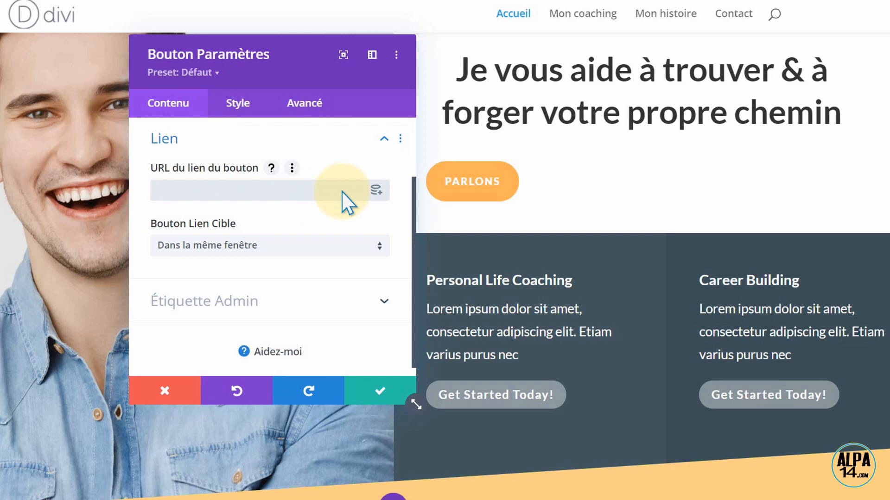
left_click(375, 192)
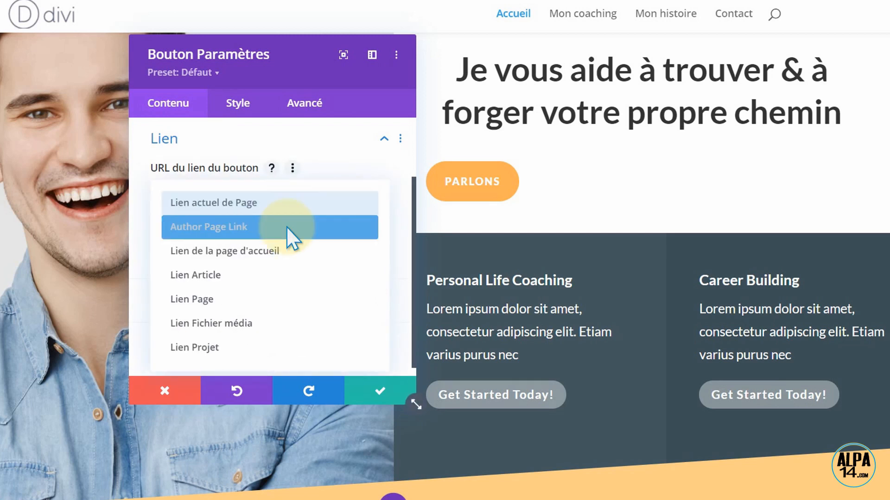
left_click(223, 300)
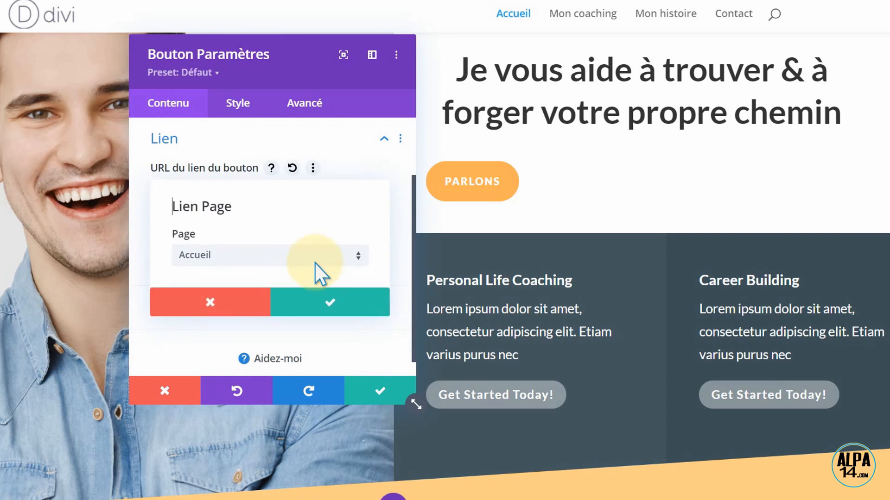
left_click(354, 254)
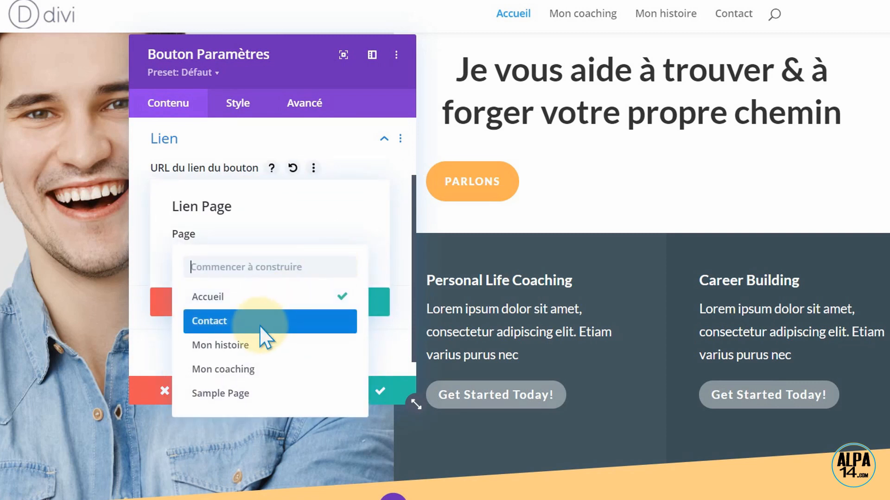
left_click(265, 337)
left_click(322, 303)
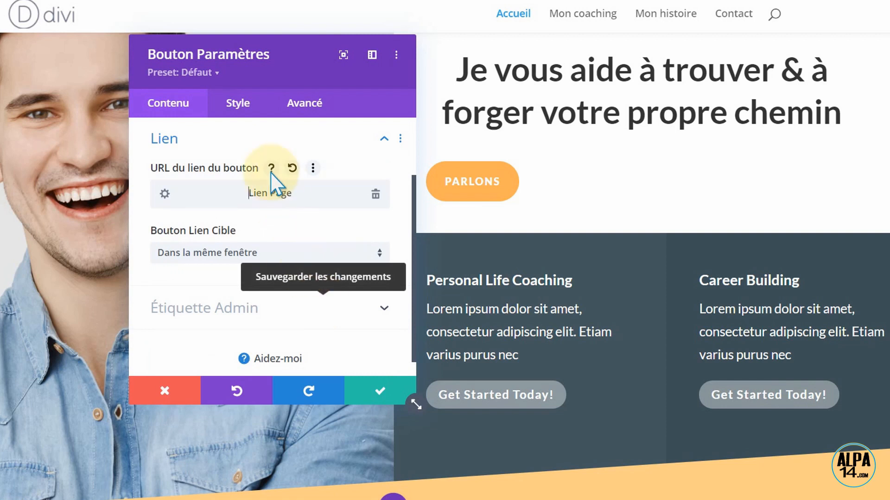
Step: Set the hero button's alignment to centre and save the button settings
left_click(238, 103)
left_click(218, 173)
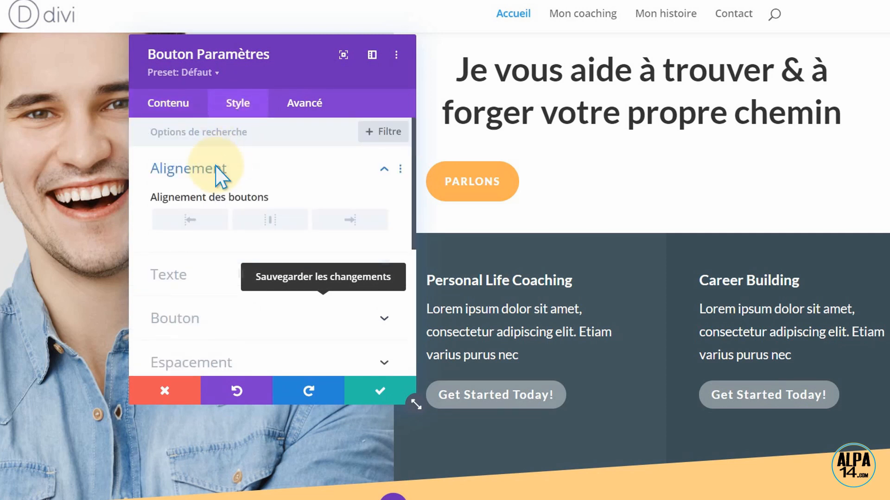
left_click(261, 215)
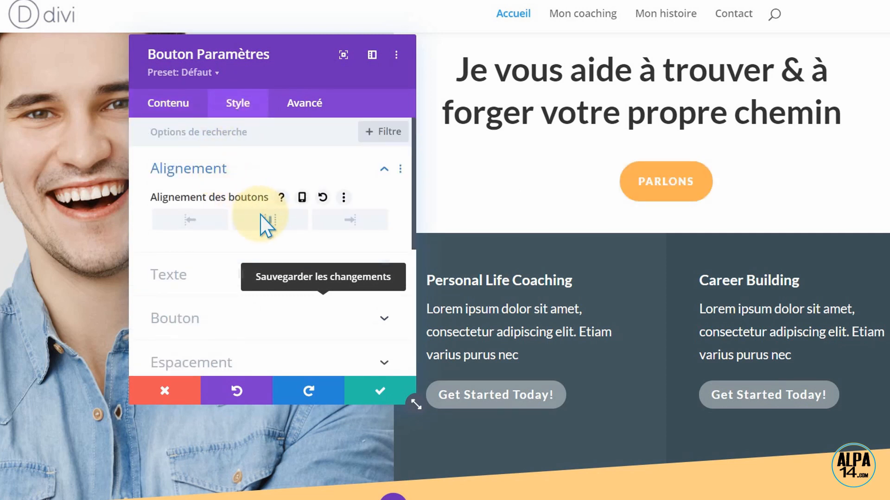
left_click(363, 387)
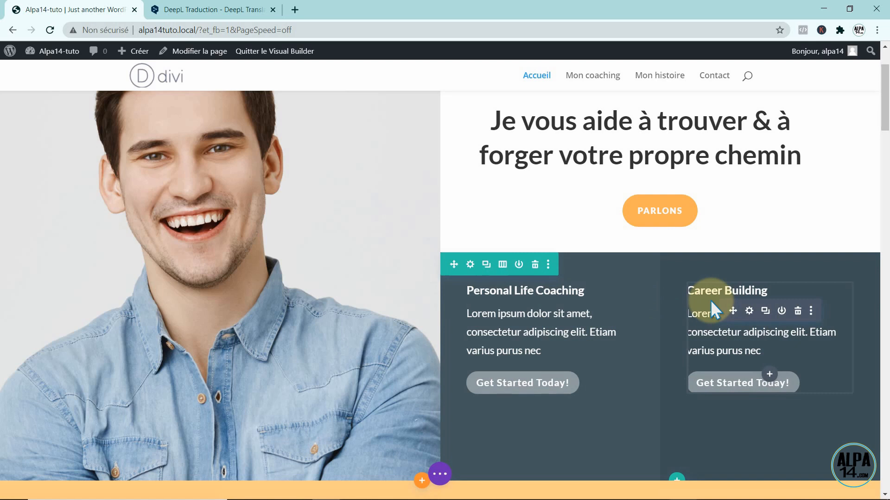
Step: Delete the Career Building call to action and change its row to a single-column layout
left_click(797, 310)
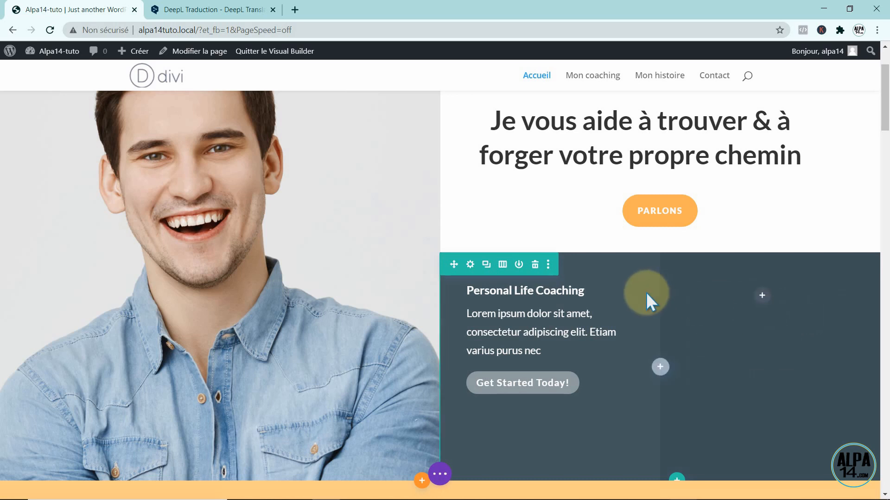
left_click(500, 264)
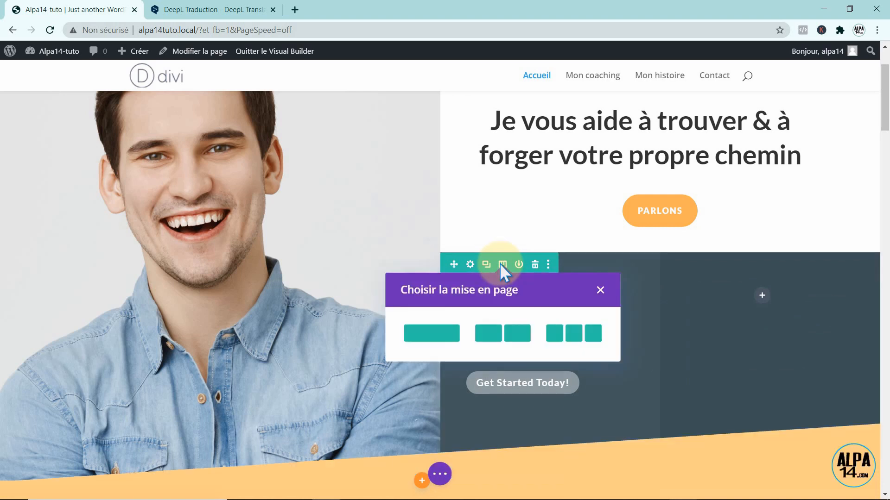
left_click(434, 332)
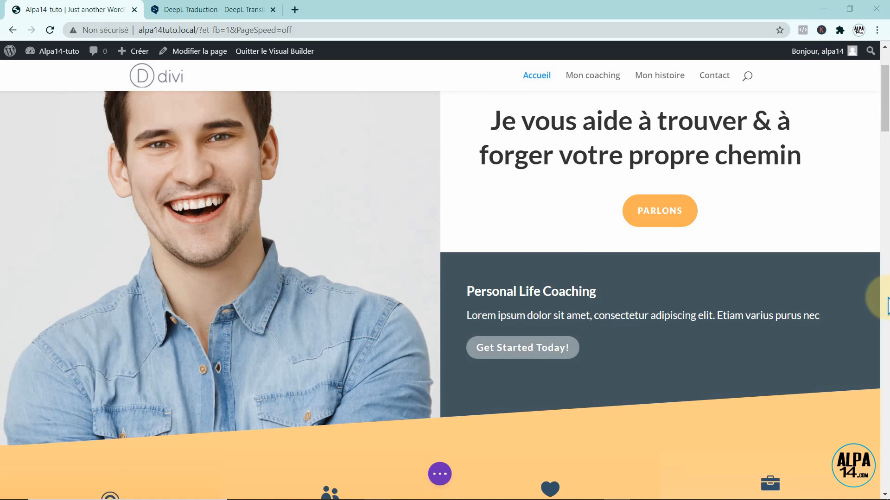
Step: Replace the call to action's title "Personal Life Coaching" with "Coach personnel de vie"
mouse_move(529, 299)
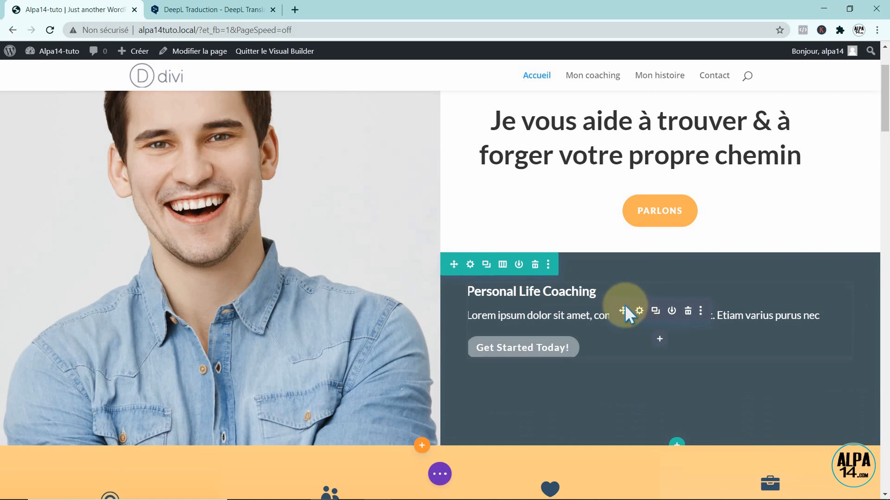
left_click(638, 310)
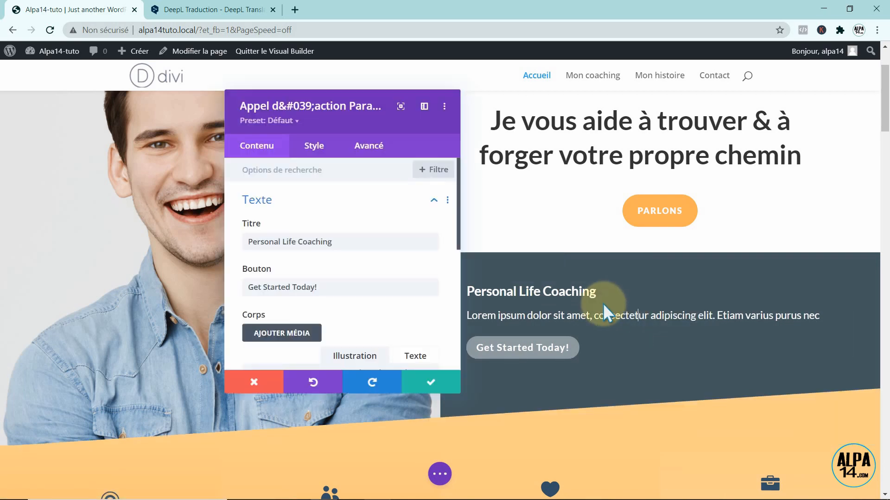
left_click(329, 245)
key("BackSpace")
key("BackSpace")
key("BackSpace")
key("BackSpace")
key("BackSpace")
key("BackSpace")
key("BackSpace")
key("BackSpace")
key("BackSpace")
key("BackSpace")
key("BackSpace")
key("BackSpace")
key("BackSpace")
key("BackSpace")
key("BackSpace")
key("BackSpace")
key("BackSpace")
key("BackSpace")
key("BackSpace")
key("BackSpace")
key("BackSpace")
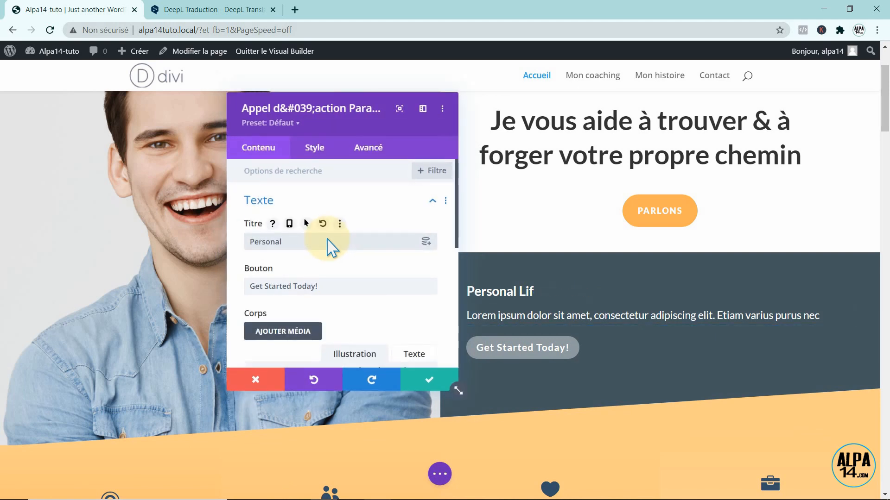
type("Co")
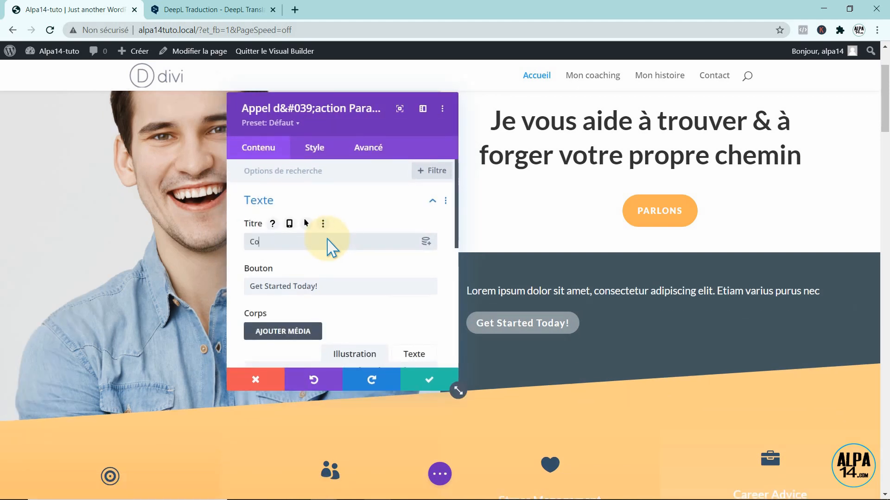
type("ach")
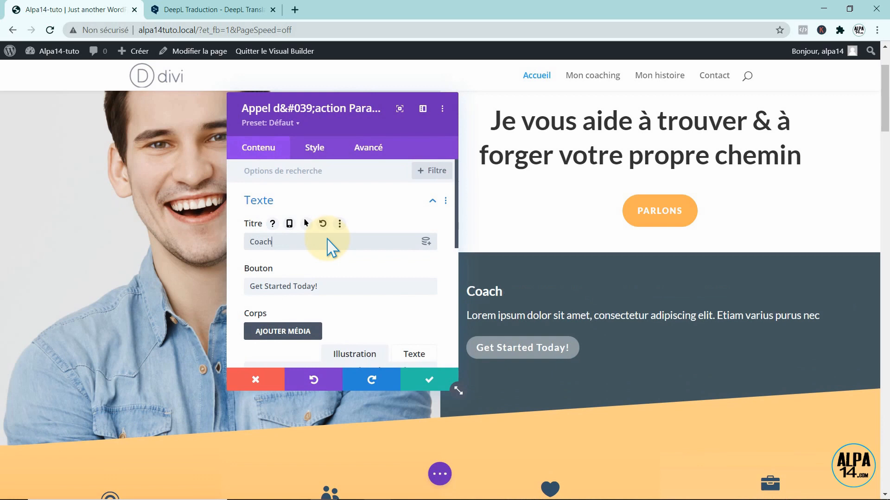
type(" personnel de vie")
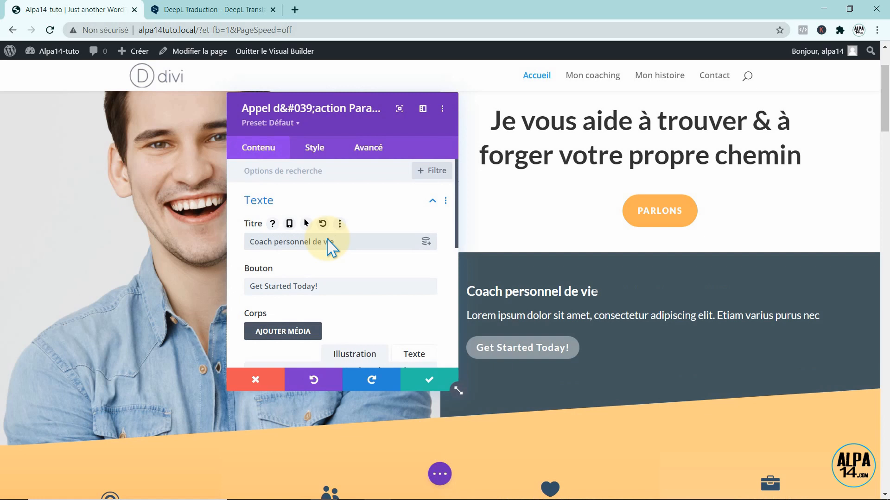
Step: Change the call to action's button text to "Commençons dès aujourd'hui !"
left_click(324, 287)
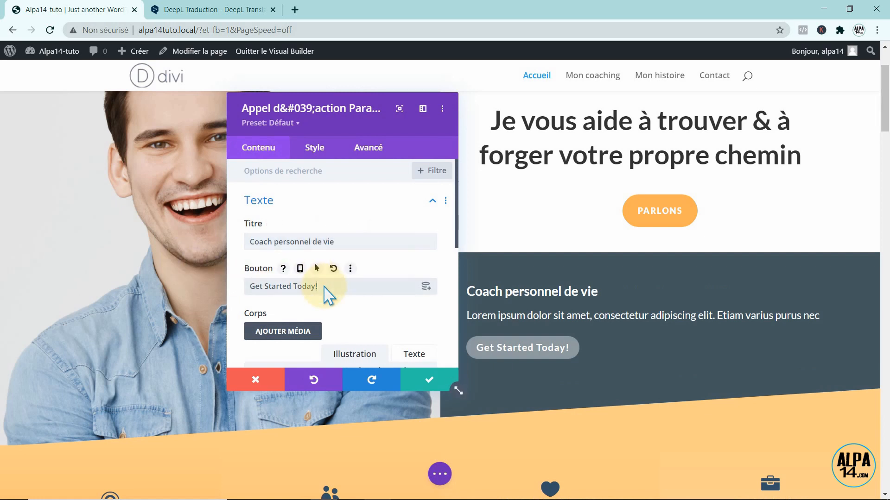
key("BackSpace")
key("BackSpace")
key("BackSpace")
key("BackSpace")
key("BackSpace")
key("BackSpace")
key("BackSpace")
key("BackSpace")
key("BackSpace")
key("BackSpace")
key("BackSpace")
key("BackSpace")
key("BackSpace")
key("BackSpace")
key("BackSpace")
key("BackSpace")
key("BackSpace")
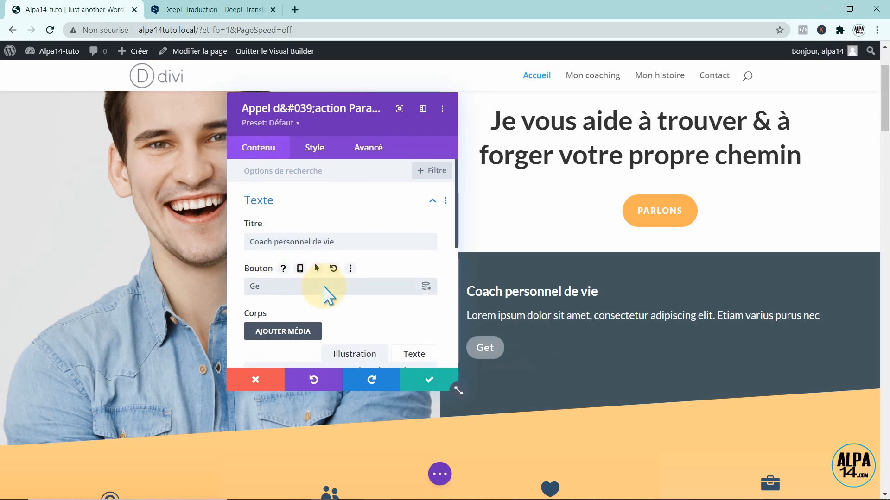
type("Commençons dès aujourd’hui !")
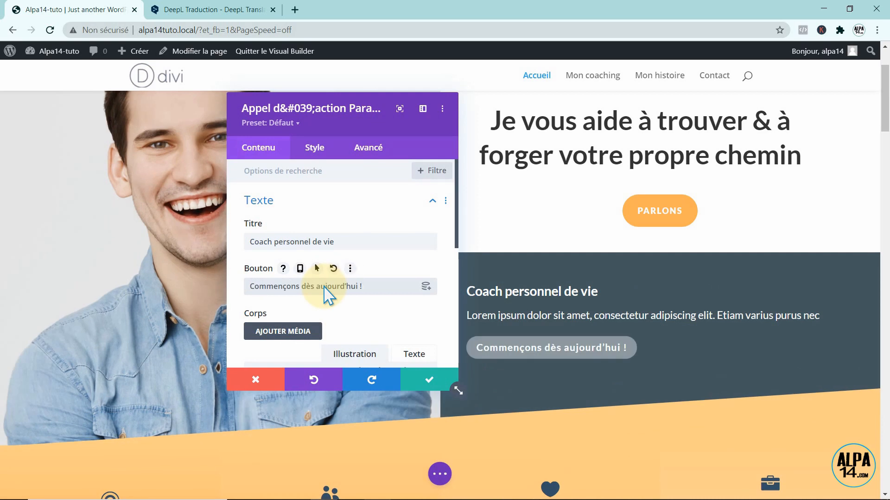
Step: Link the call to action's button to the Mon coaching page with a dynamic Lien Page and save the module settings
left_click_drag(455, 234, 440, 323)
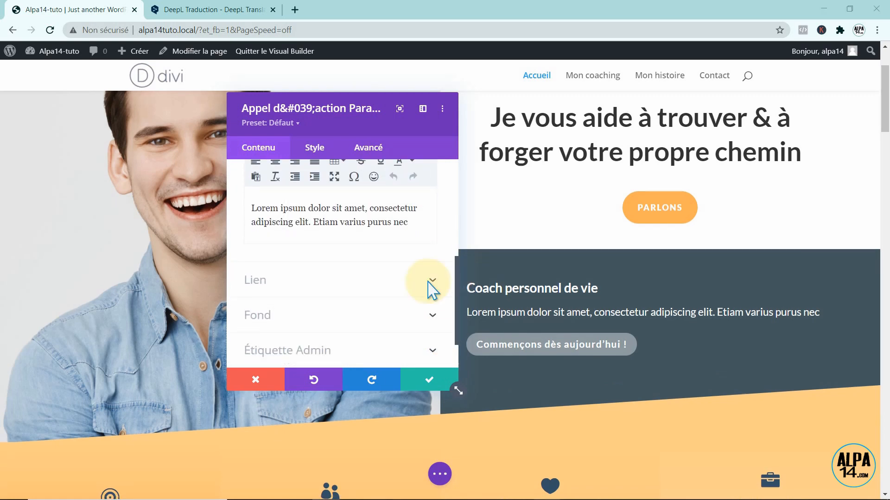
left_click(428, 282)
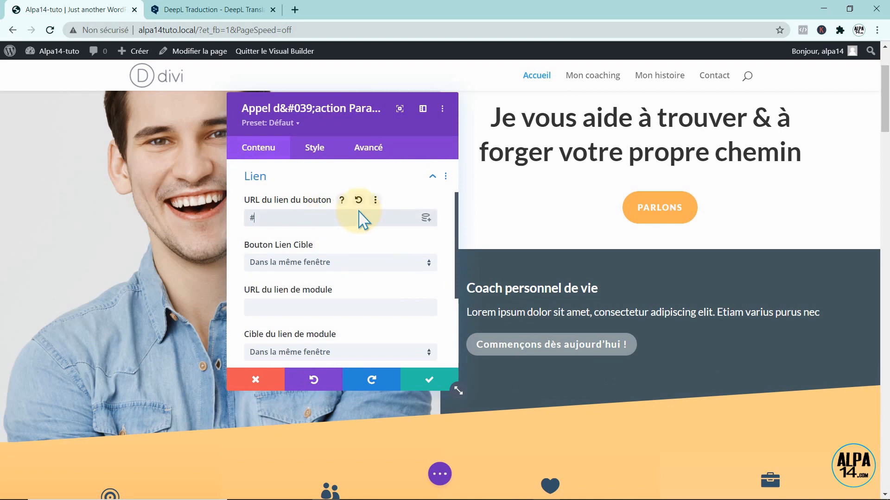
left_click(423, 219)
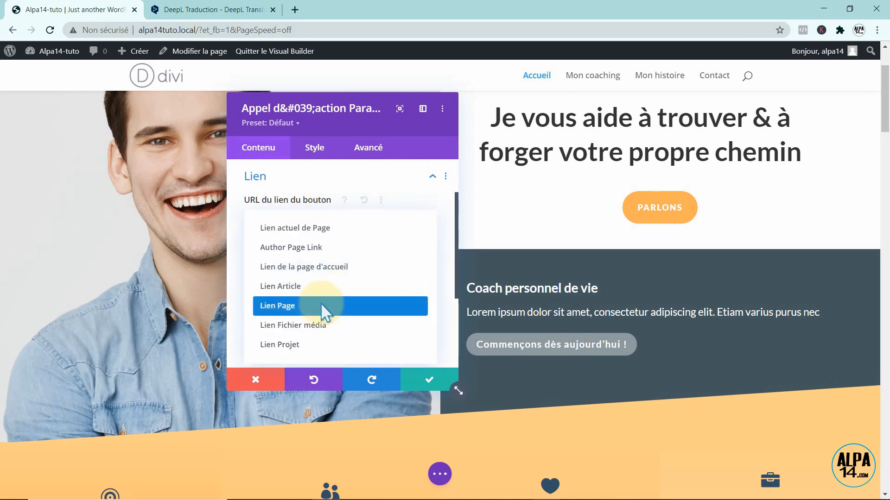
left_click(320, 304)
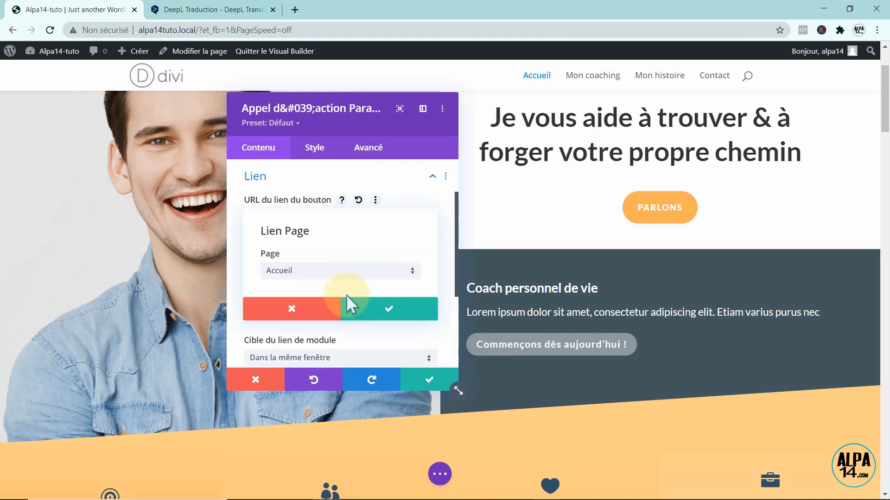
left_click(407, 277)
left_click(333, 359)
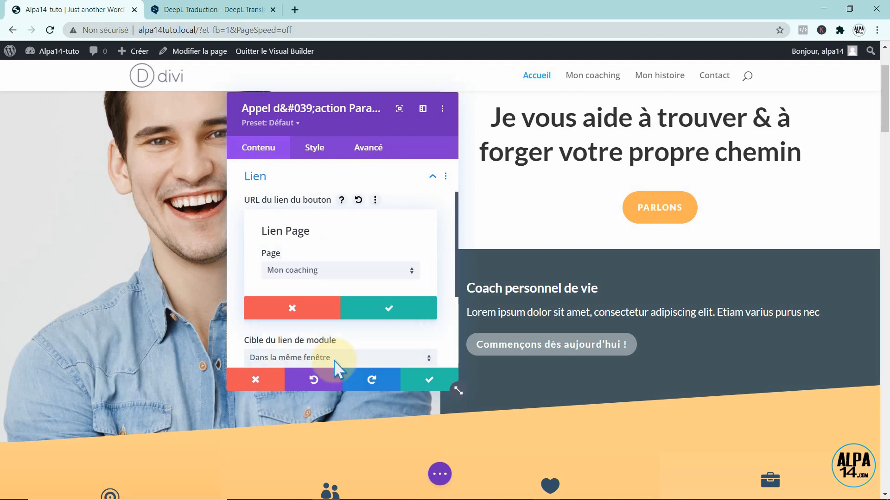
left_click(387, 307)
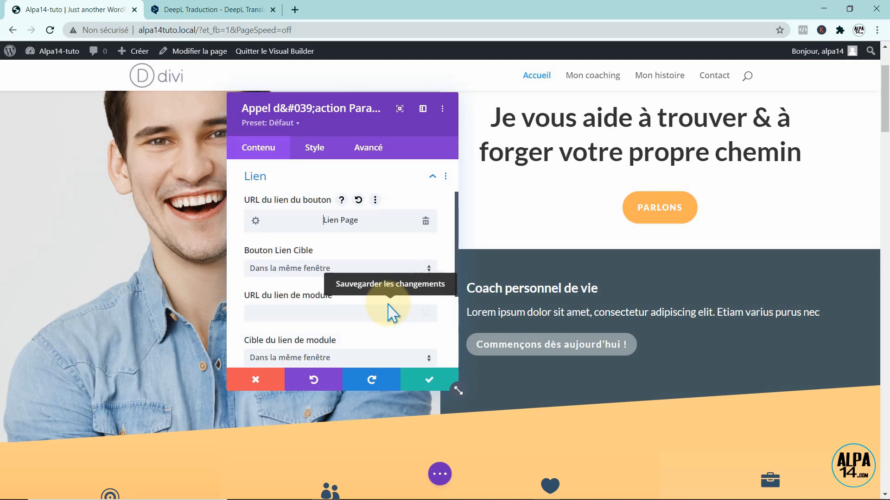
left_click(426, 380)
Step: Change the orange services row to a layout of five equal columns
scroll(884, 132, "down", 5)
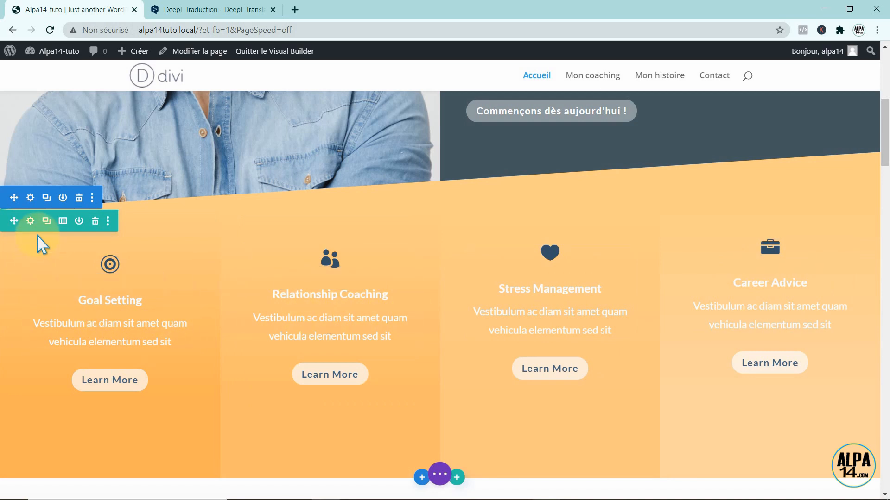
left_click(59, 220)
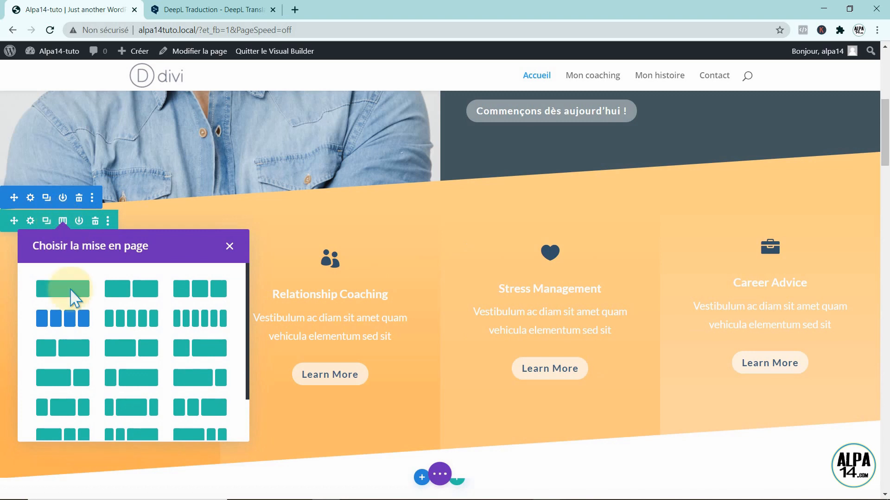
left_click(130, 318)
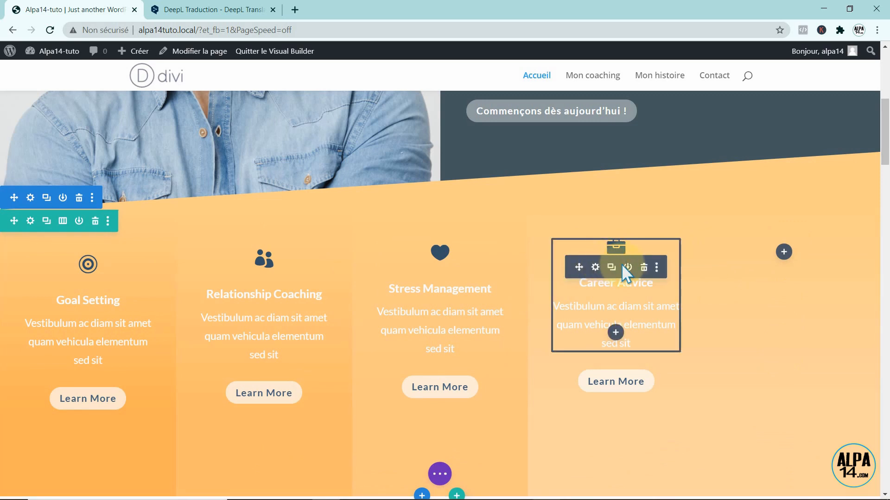
Step: Duplicate the Career Advice blurb and its Learn More button, moving both copies into the empty fifth column
left_click(612, 268)
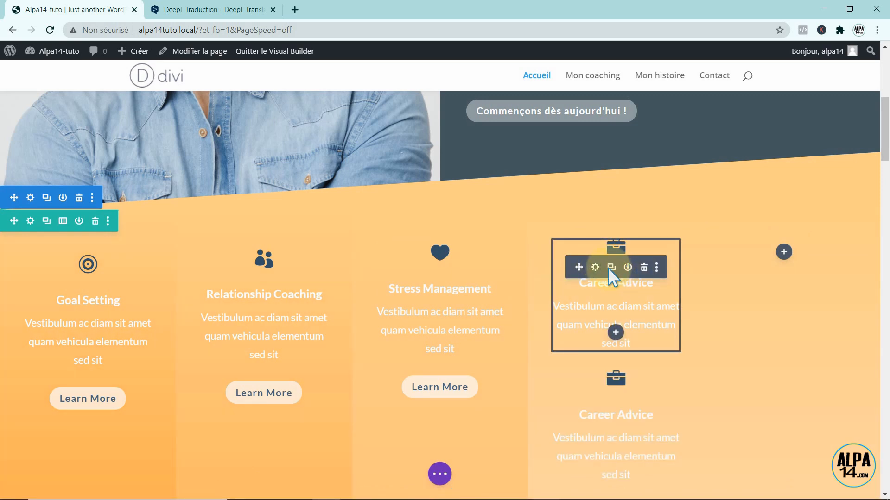
left_click_drag(572, 397, 780, 255)
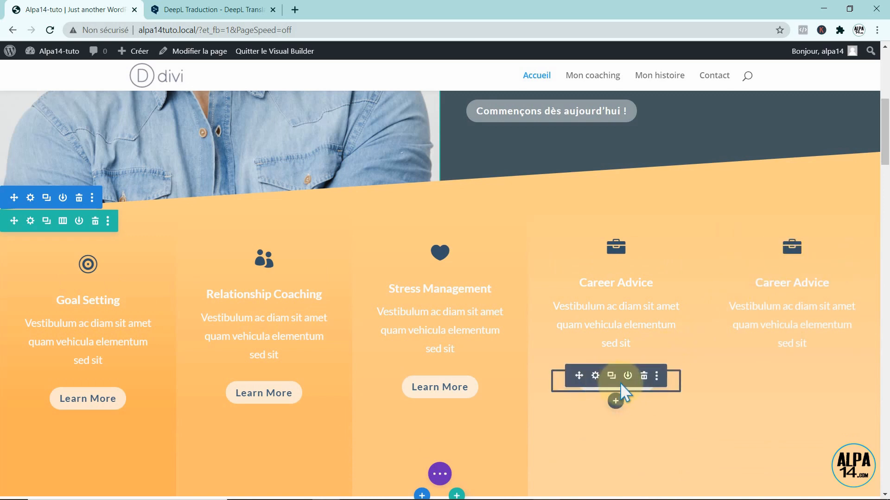
left_click(611, 376)
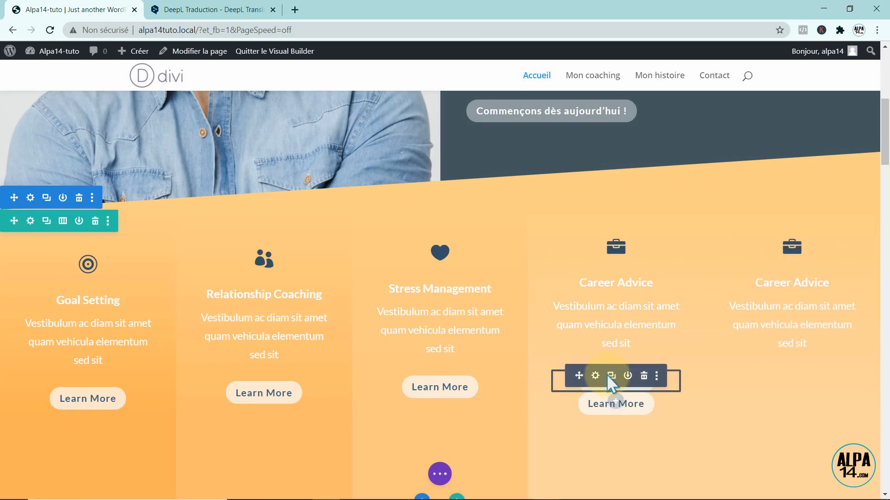
left_click_drag(574, 396, 788, 371)
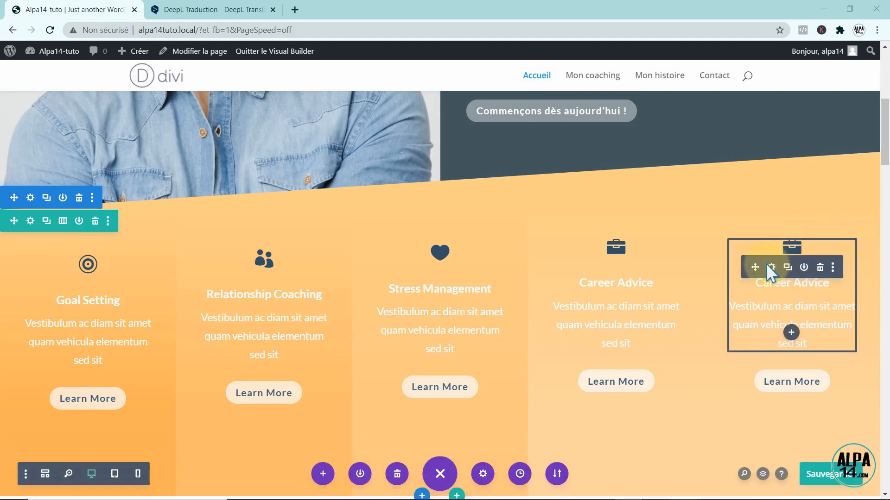
Step: Set the icon font size of the fifth column's Career Advice blurb to 48px
left_click(767, 263)
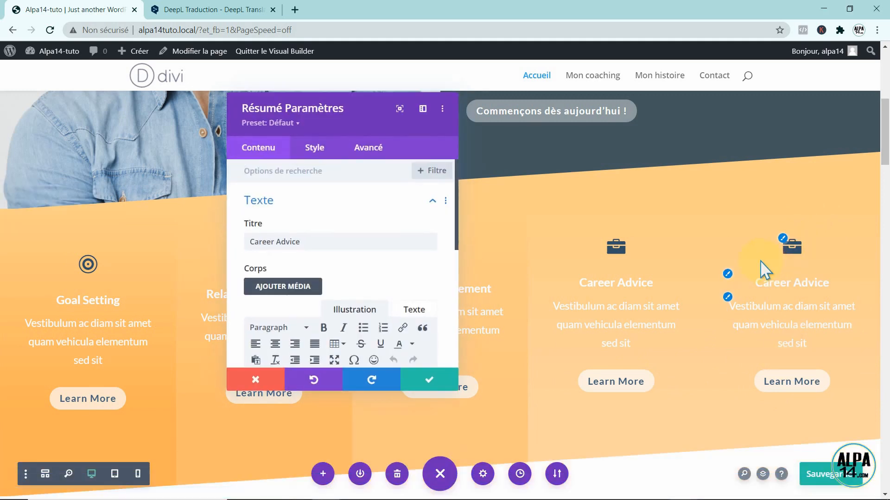
left_click(779, 235)
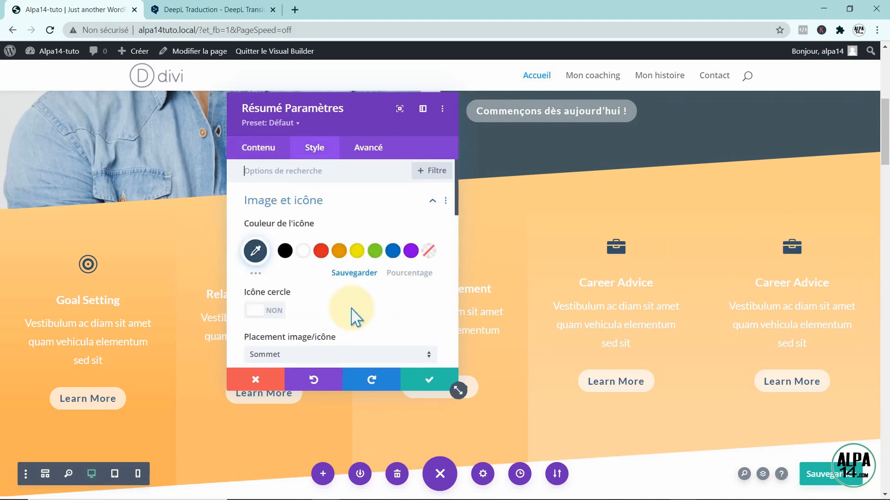
left_click_drag(455, 189, 457, 235)
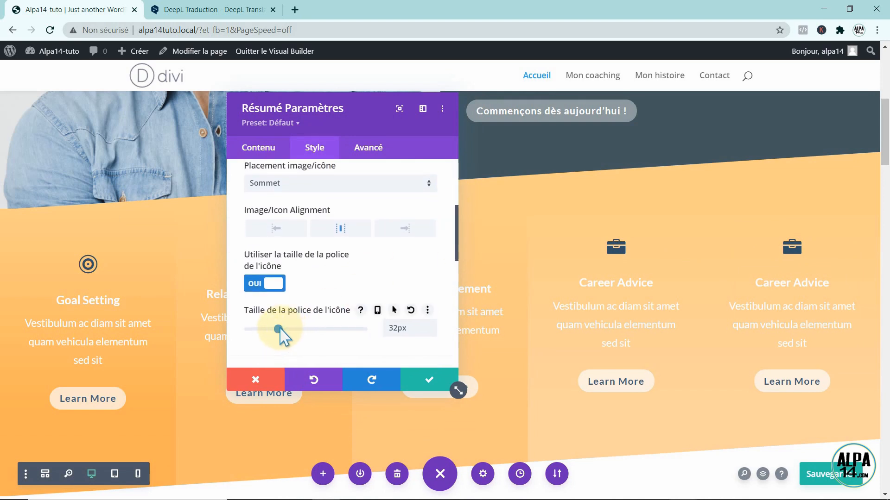
left_click_drag(278, 330, 293, 329)
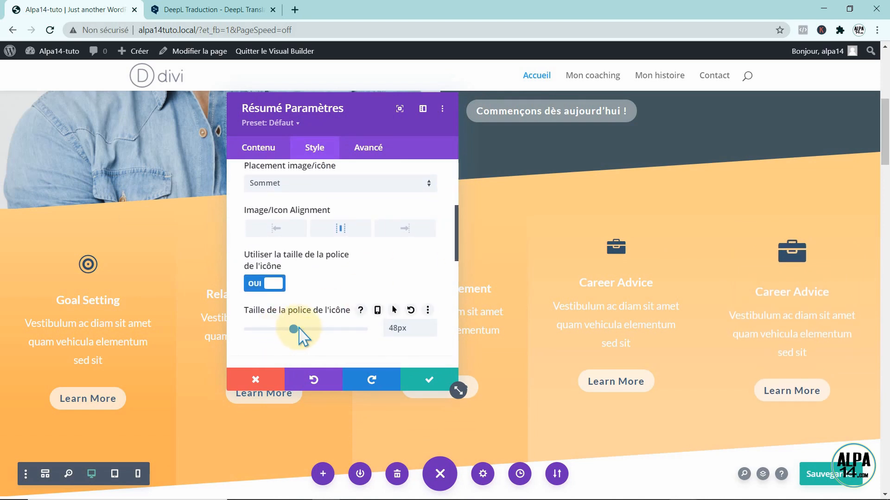
Step: Replace the fifth column blurb's briefcase icon with the solid magnifying glass containing a plus sign
left_click(260, 147)
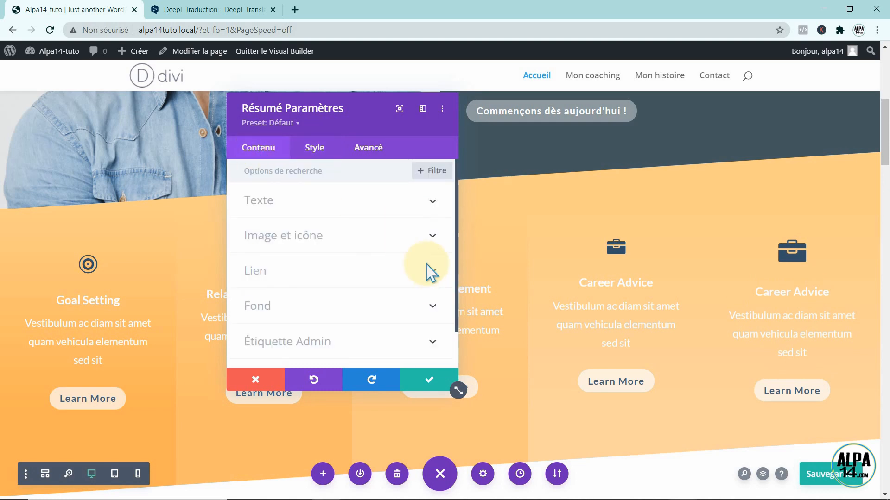
left_click(433, 238)
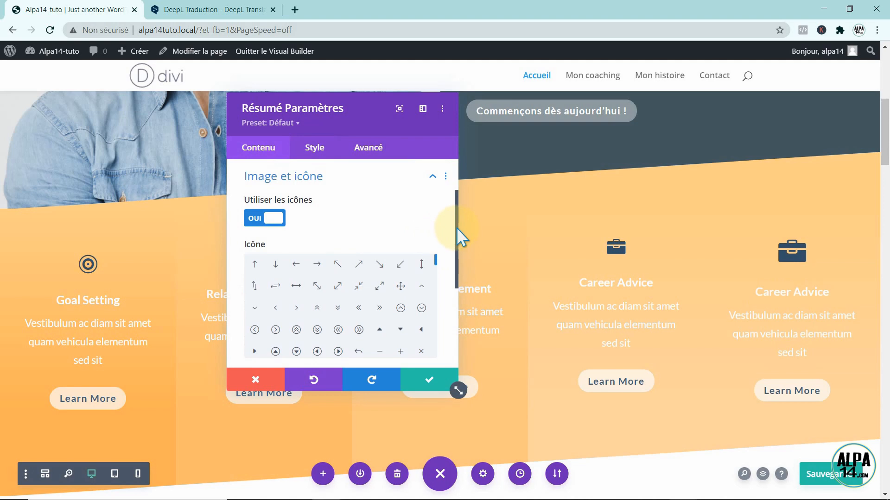
left_click_drag(457, 227, 436, 283)
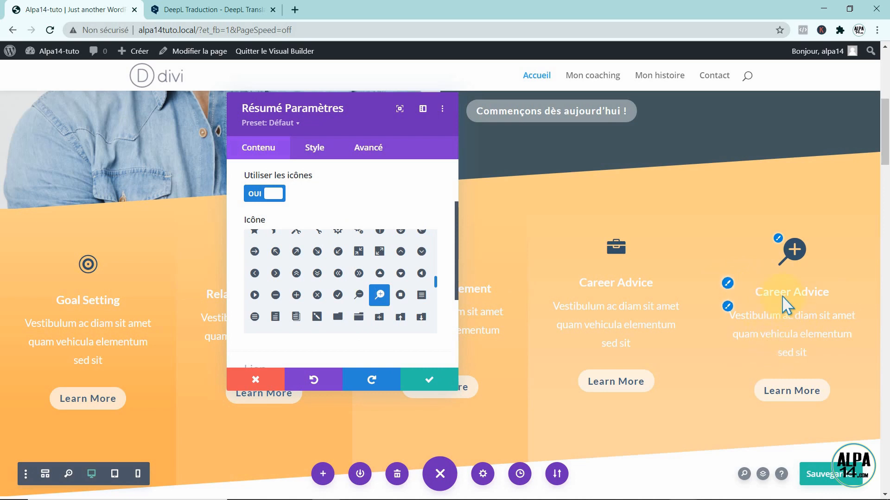
Step: Set the title text colour of the fifth column's blurb to black and save the module settings
left_click(724, 284)
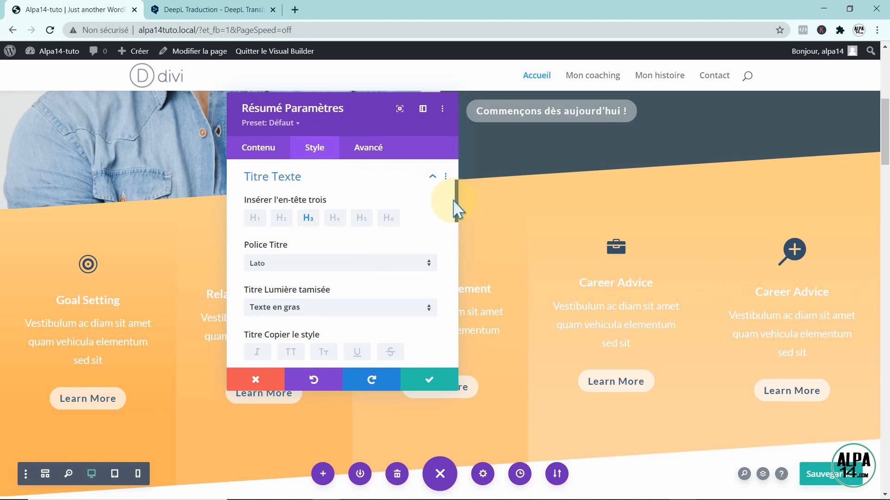
left_click_drag(454, 204, 455, 241)
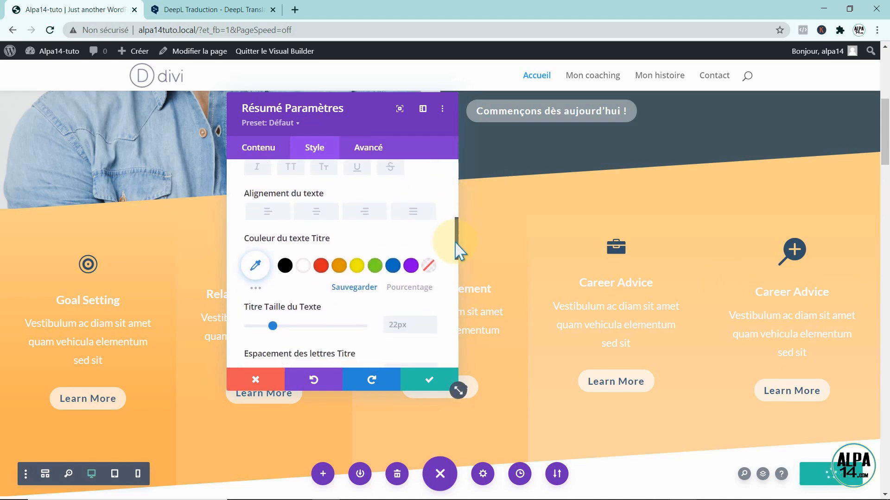
left_click(284, 267)
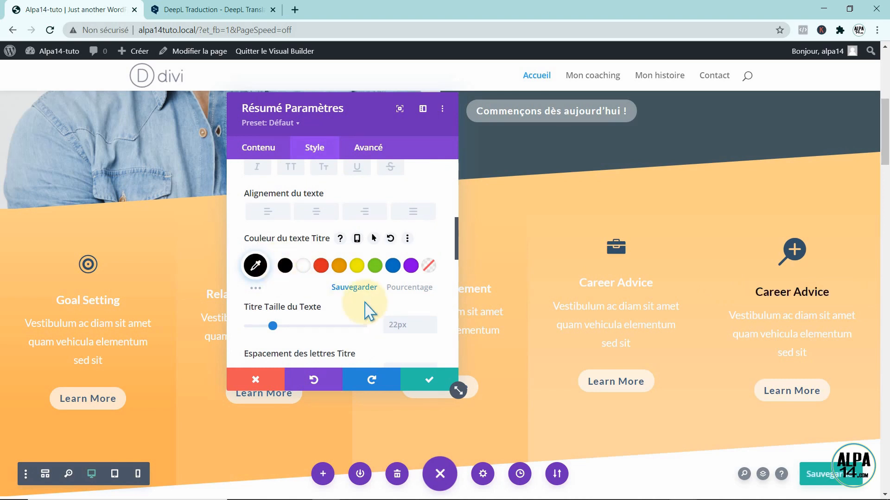
left_click(426, 378)
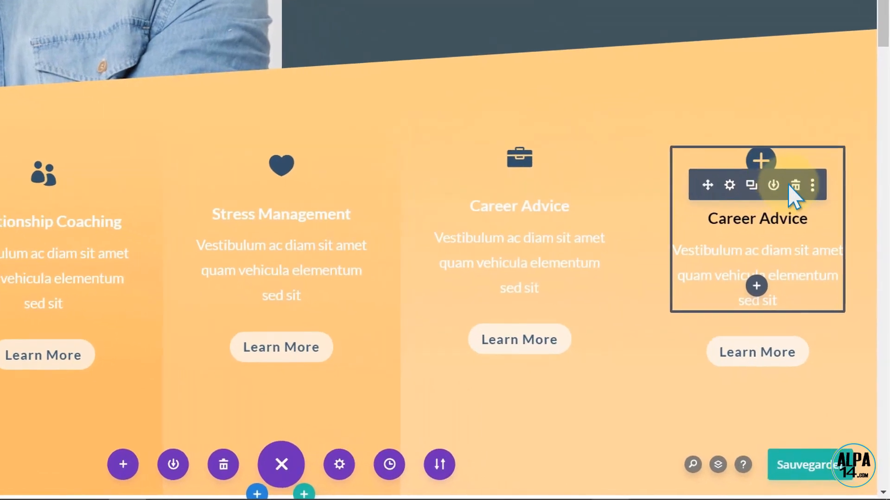
Step: Copy the module styles of the fifth column's blurb and paste them onto the fourth column's Career Advice blurb
left_click(823, 227)
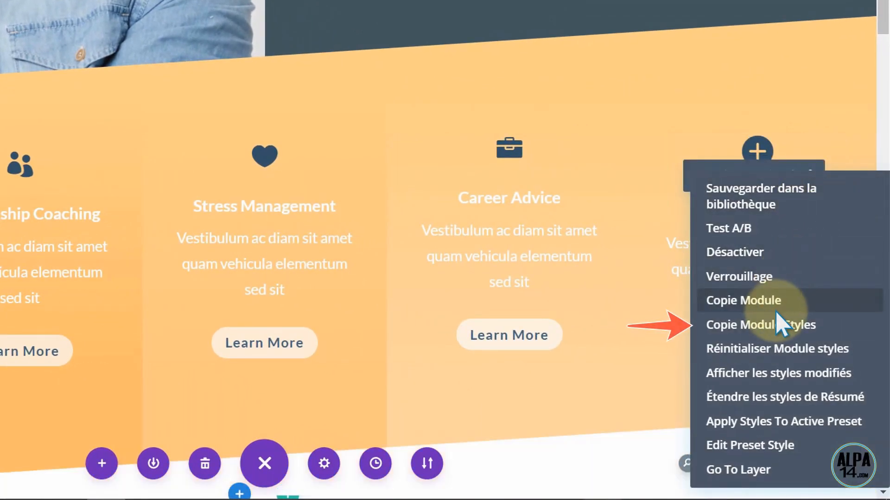
left_click(780, 327)
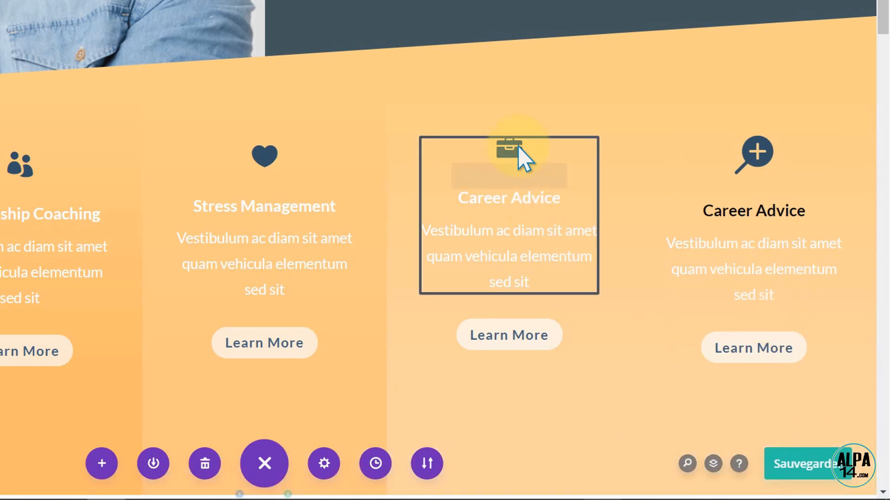
mouse_move(551, 153)
left_click(565, 177)
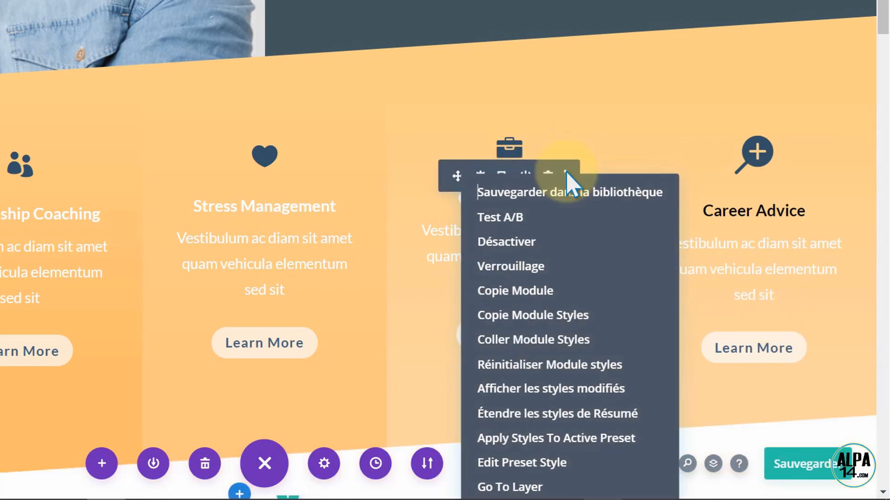
left_click(535, 340)
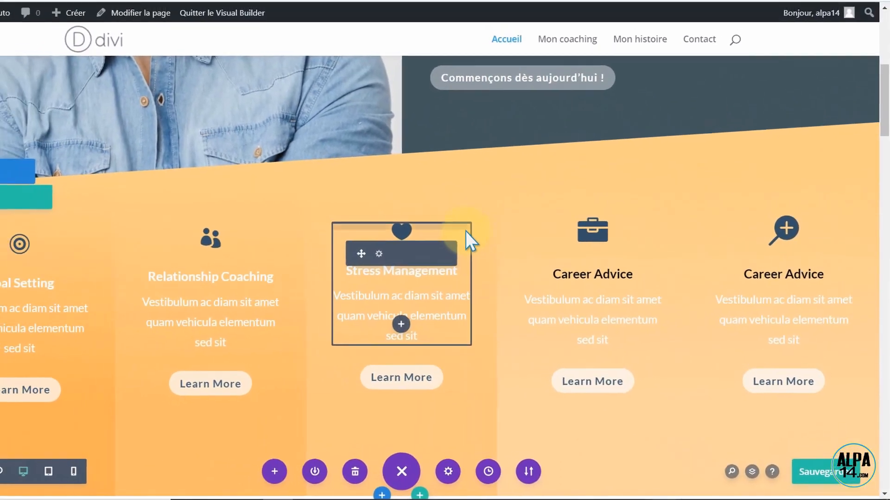
Step: Paste the copied module styles onto the Stress Management, Relationship Coaching and Goal Setting blurbs
left_click(410, 234)
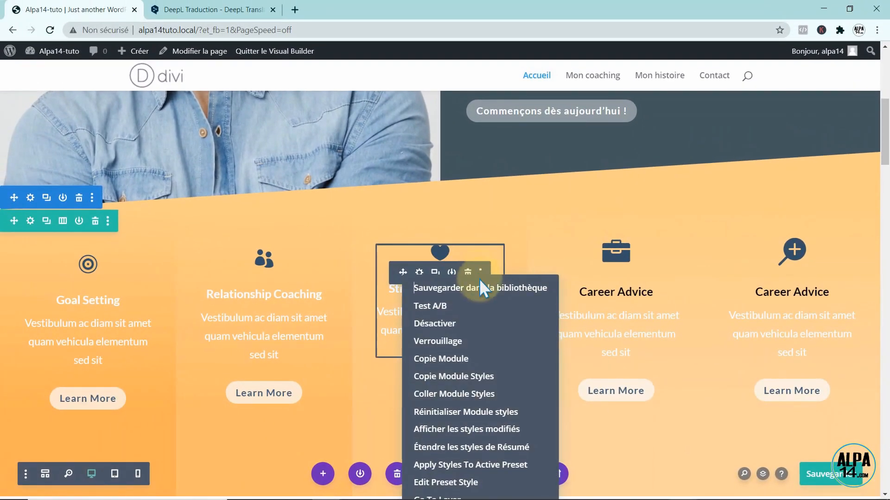
left_click(457, 388)
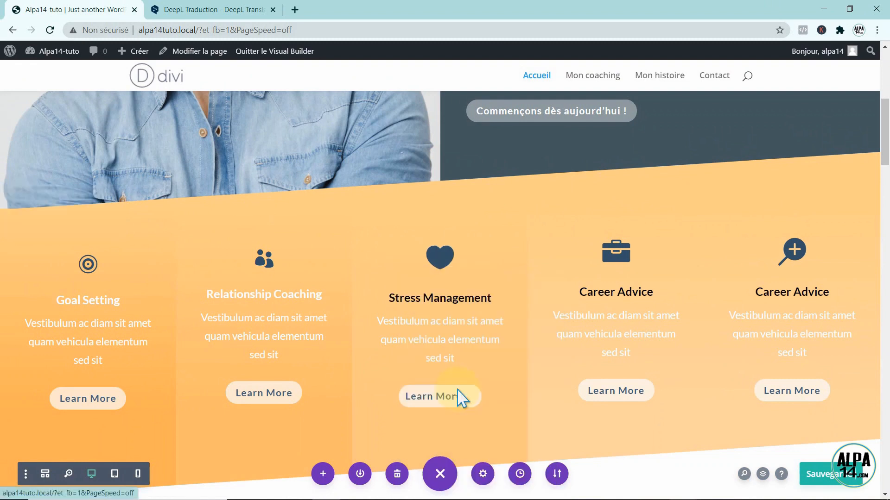
mouse_move(307, 269)
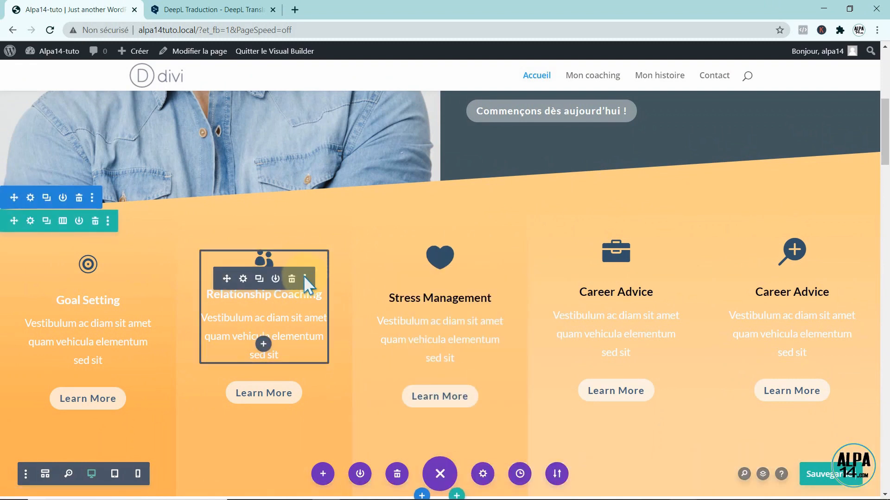
left_click(304, 277)
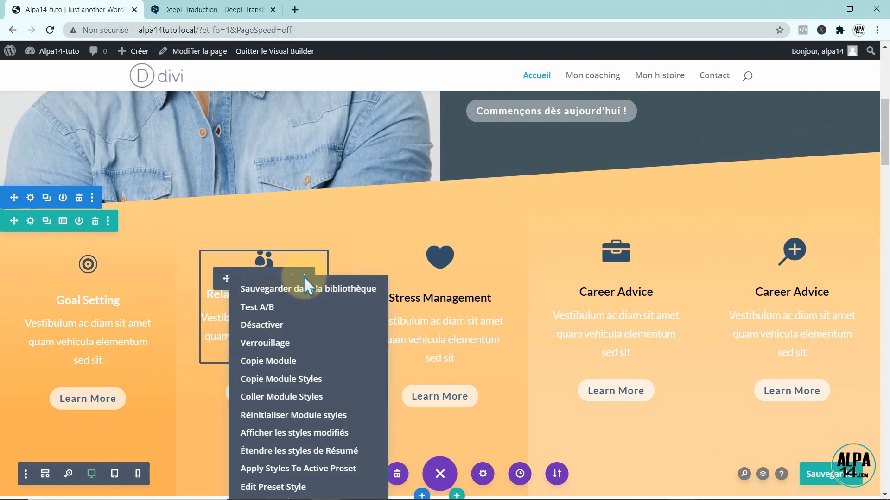
left_click(291, 396)
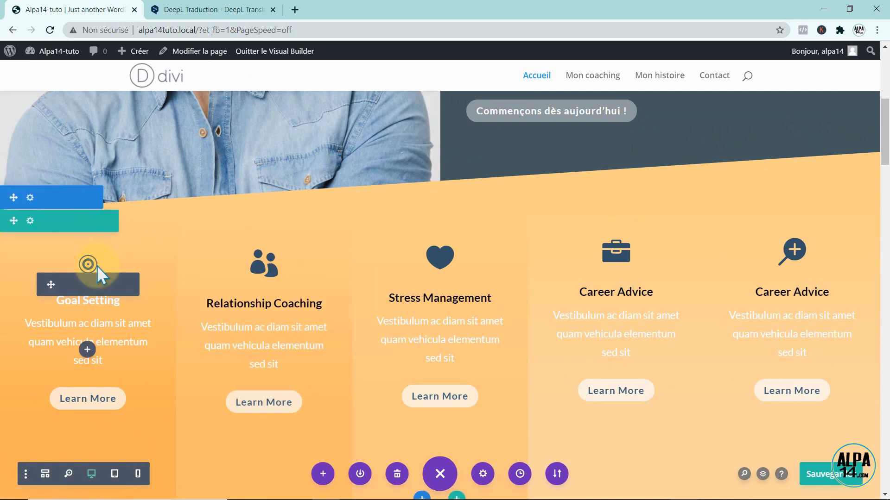
left_click(128, 284)
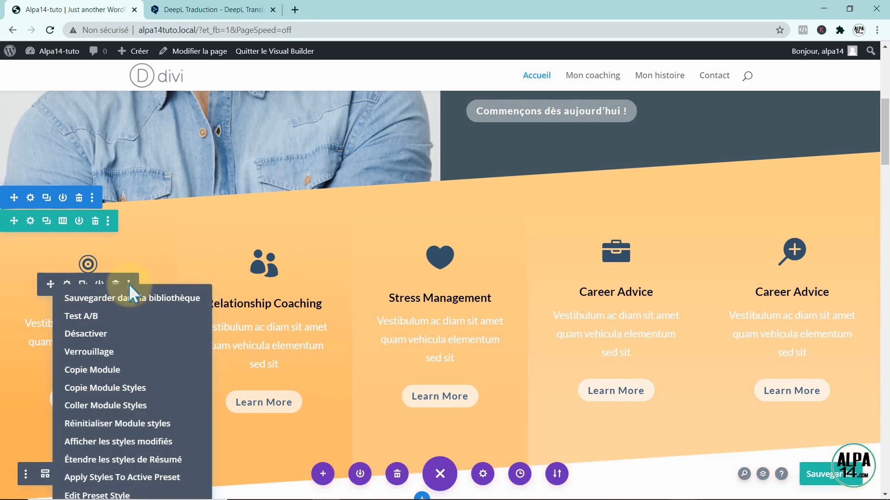
left_click(115, 405)
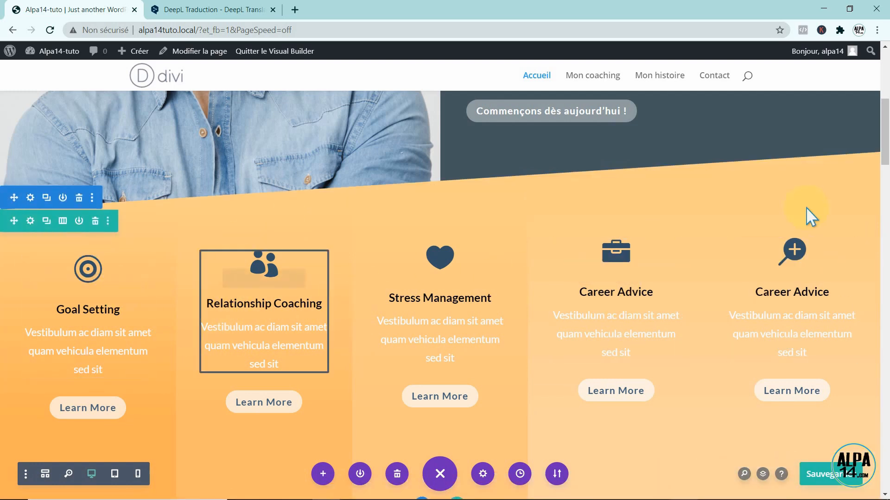
Step: Delete the entire "What is The Process Like?" section
mouse_move(774, 294)
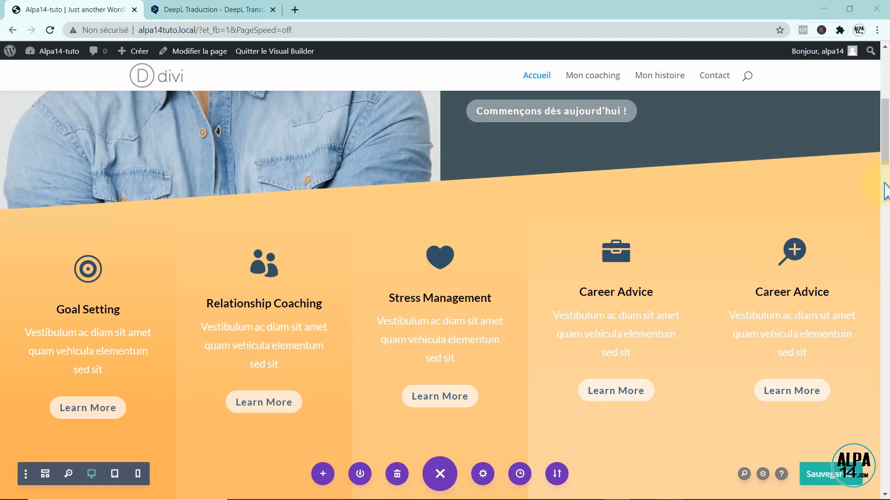
mouse_move(888, 138)
left_mouse_down()
mouse_move(889, 160)
mouse_move(884, 152)
left_mouse_up()
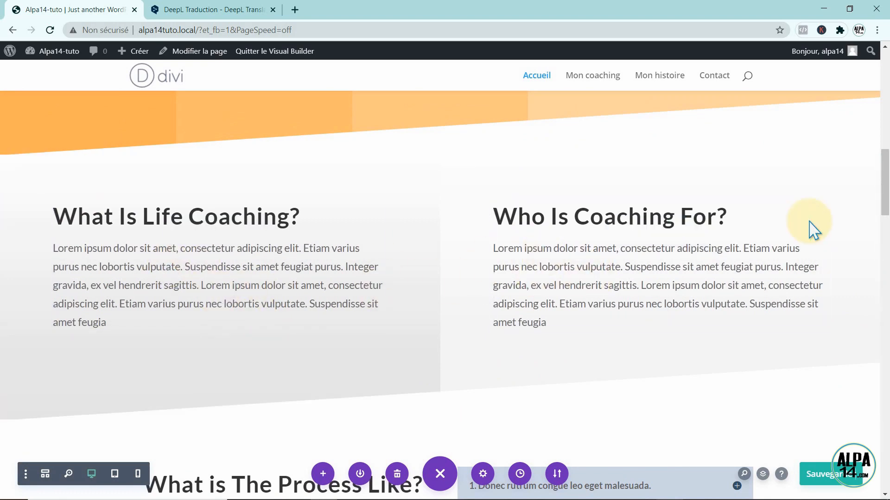
left_click_drag(884, 181, 886, 223)
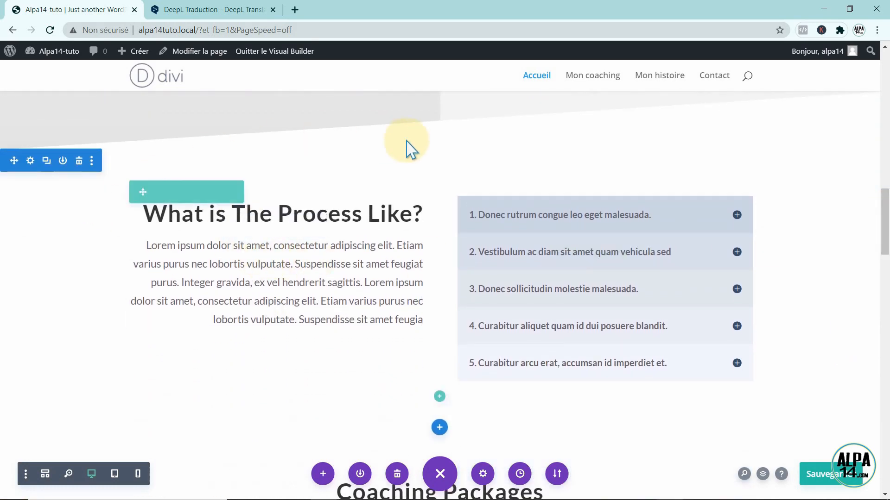
left_click(78, 160)
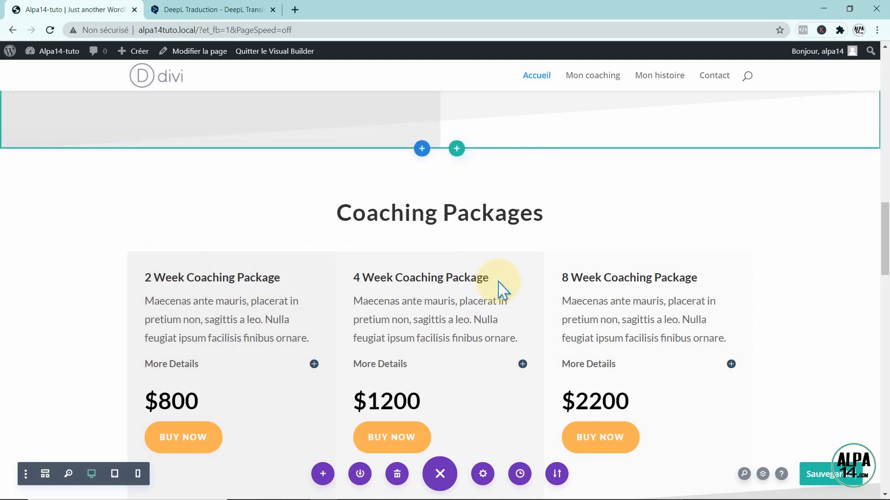
Step: Undo the section deletion by restoring the preceding "Coller le style Résumé" state from the edit history
left_click(440, 474)
left_click(442, 474)
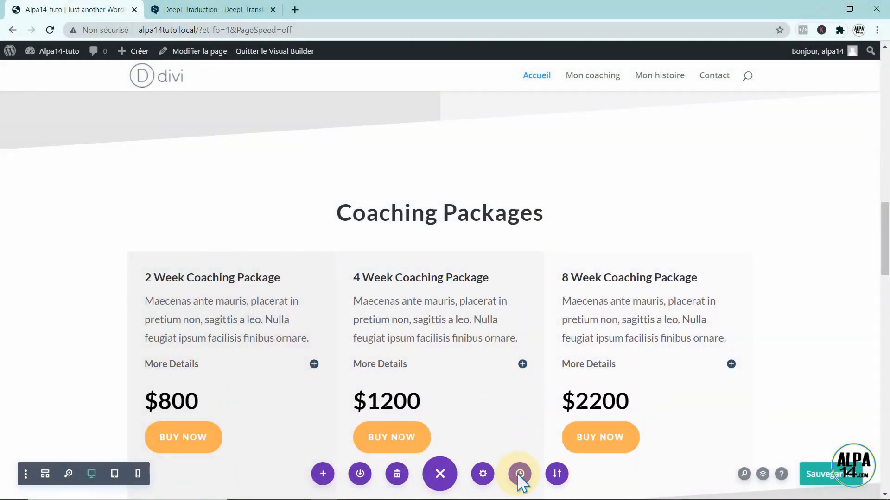
left_click(519, 475)
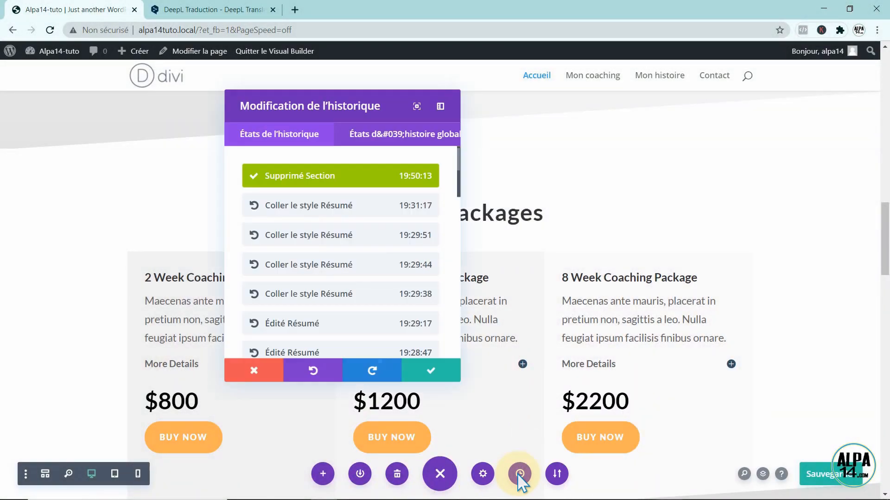
left_click(254, 206)
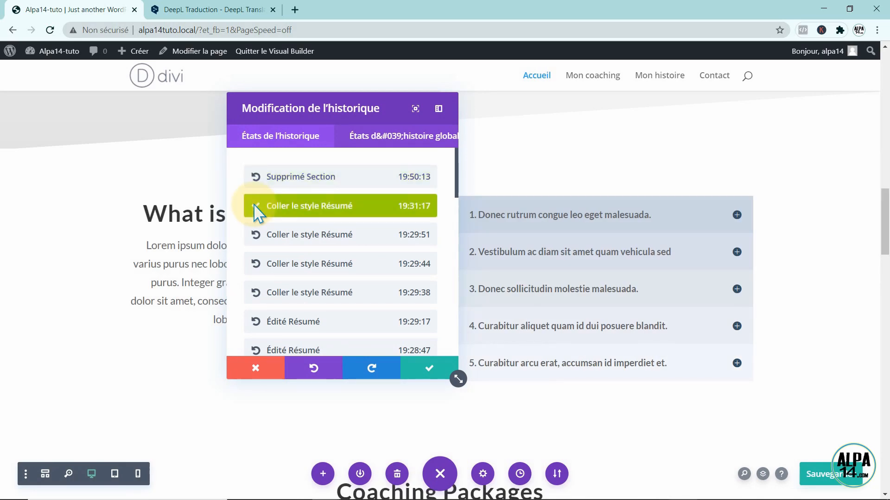
left_click(429, 361)
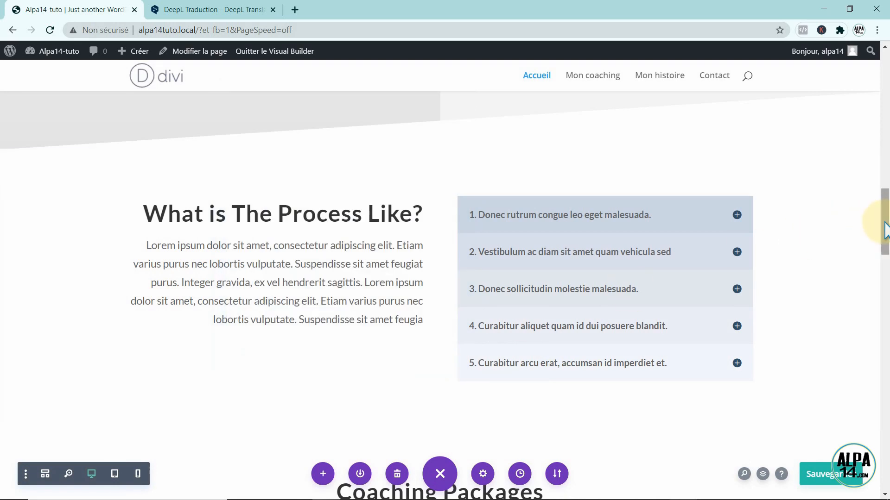
Step: Replace the About Me section's background image with cheerful-man-pointing-finger-left-advertise-product.jpg from the media library
left_click_drag(885, 230, 885, 288)
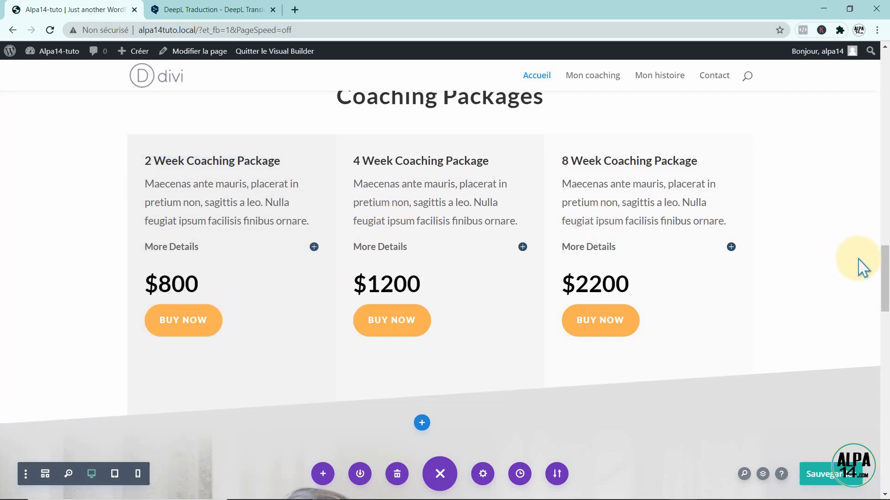
left_click_drag(884, 273, 885, 326)
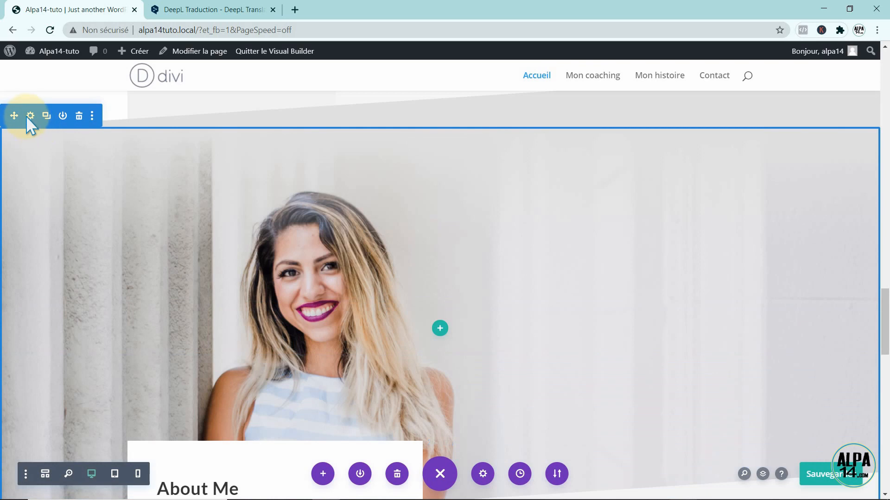
left_click(31, 116)
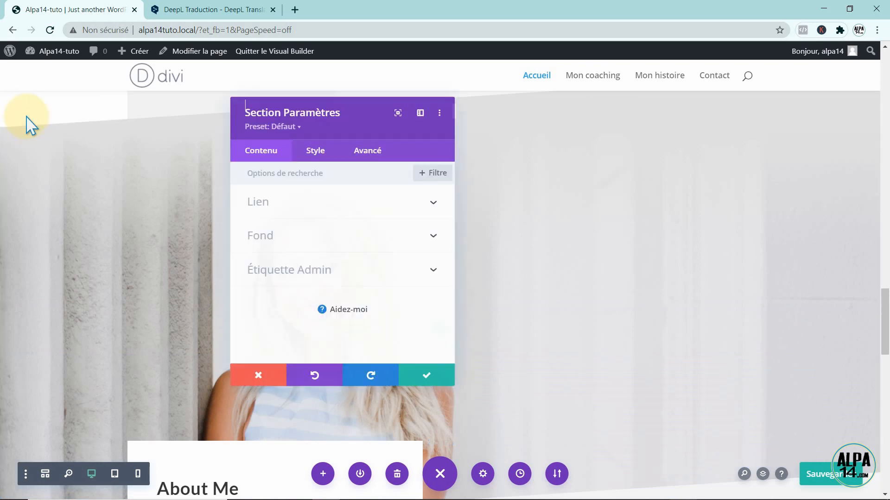
left_click(436, 239)
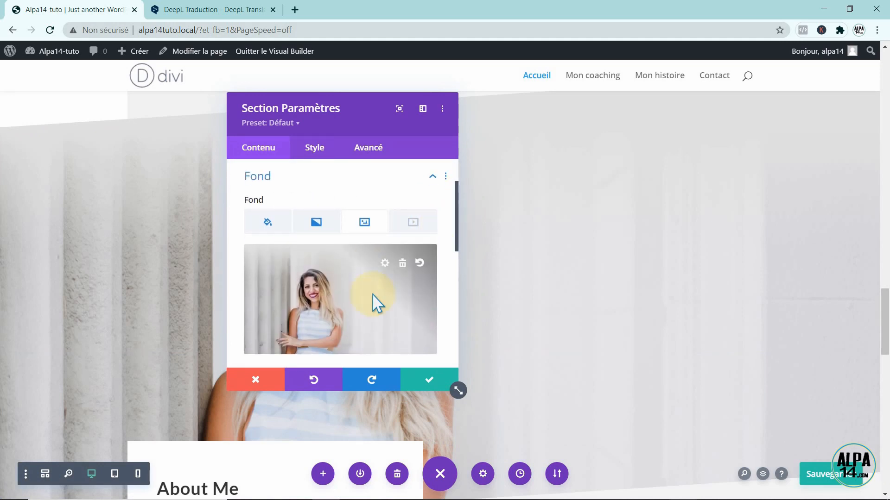
left_click(402, 262)
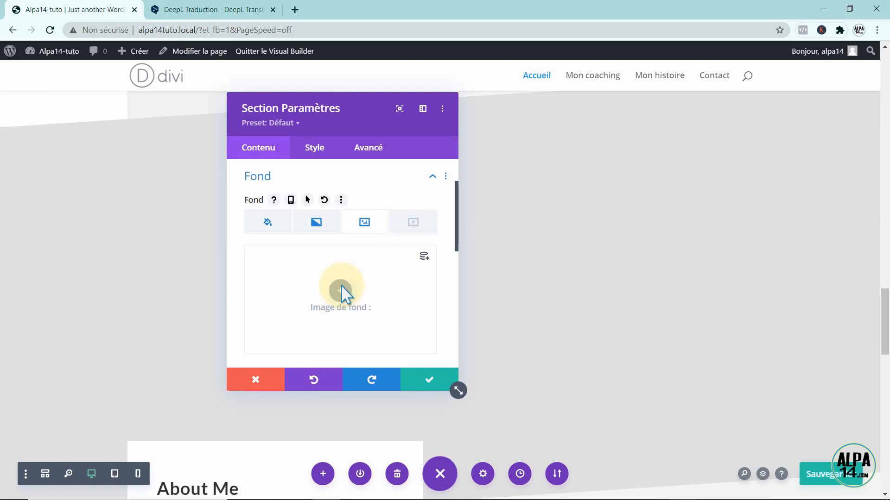
left_click(340, 290)
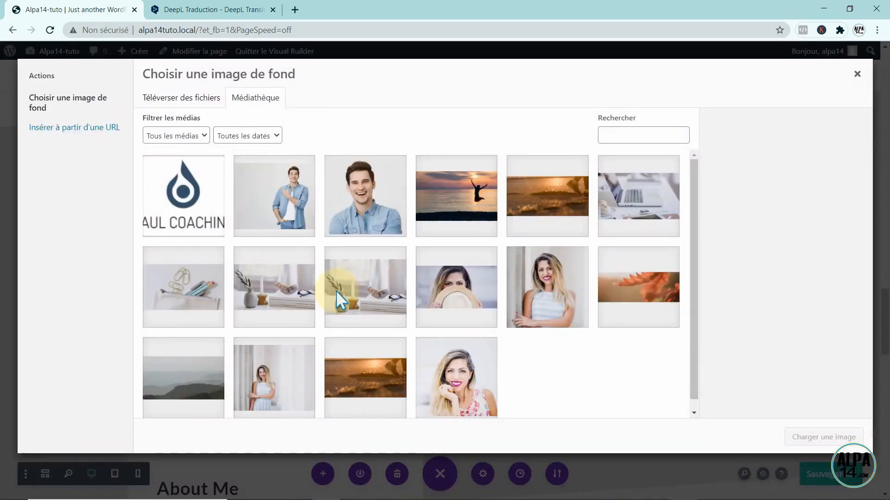
left_click(276, 197)
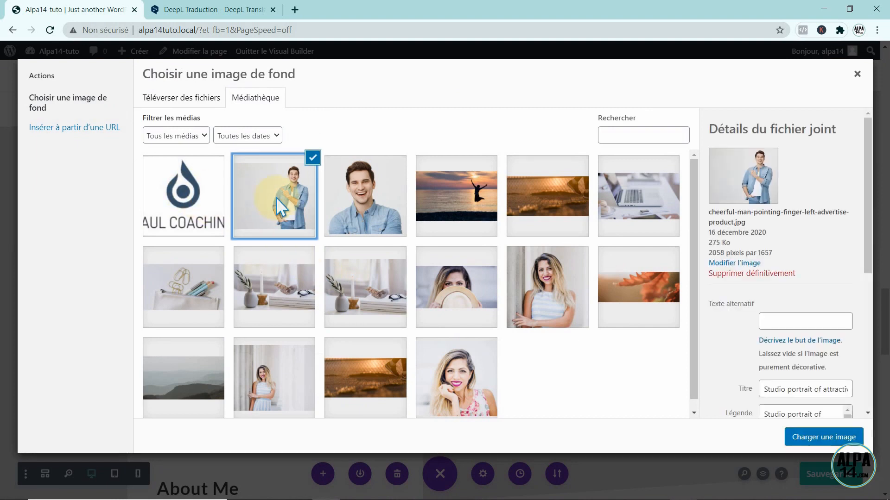
left_click(817, 440)
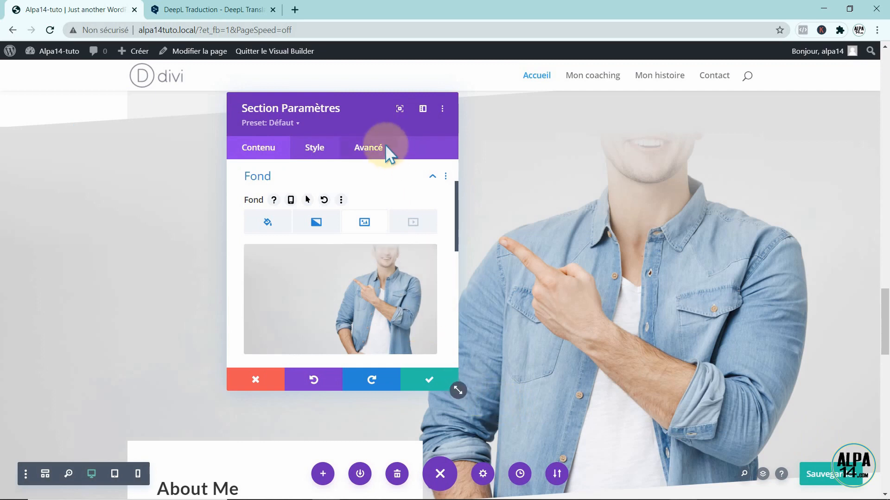
Step: Set the About Me section's background image position to "En Haut Au Centre" and save the section settings
left_click_drag(358, 104, 204, 130)
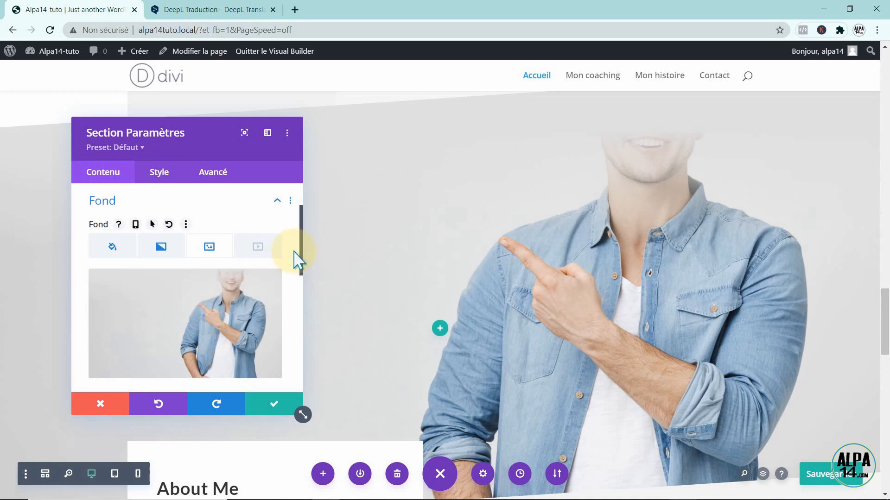
left_click_drag(300, 247, 307, 321)
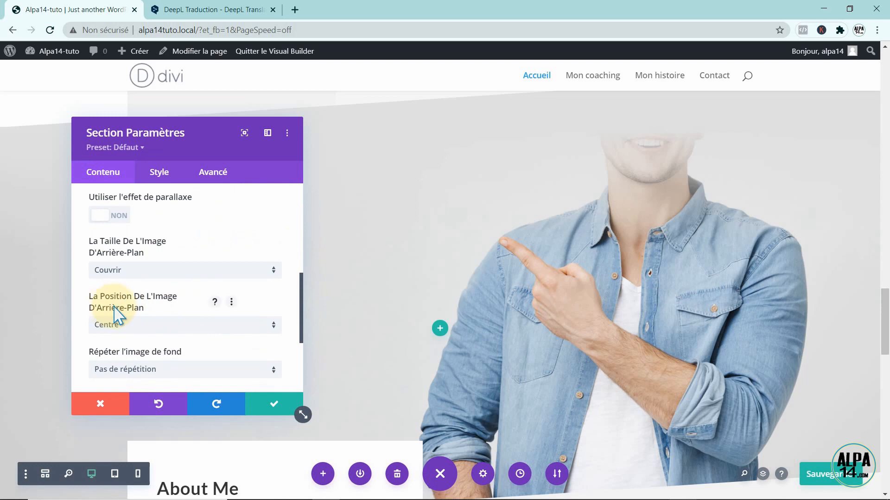
left_click(276, 326)
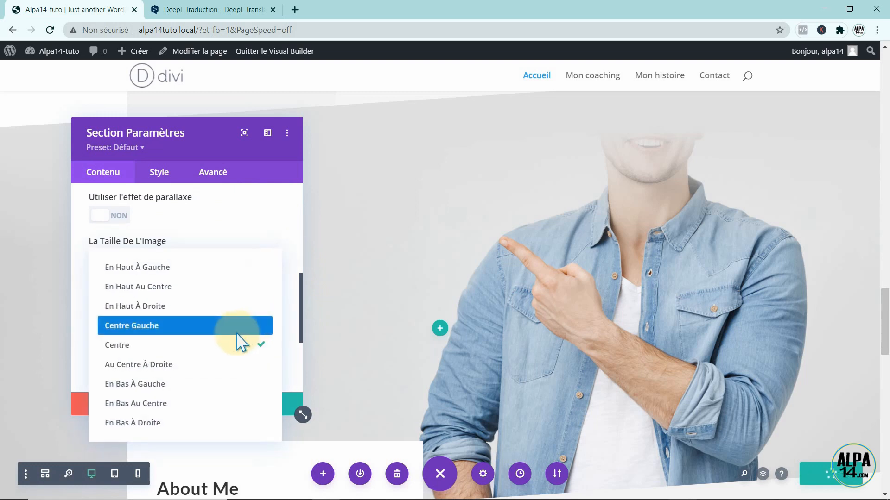
left_click(134, 288)
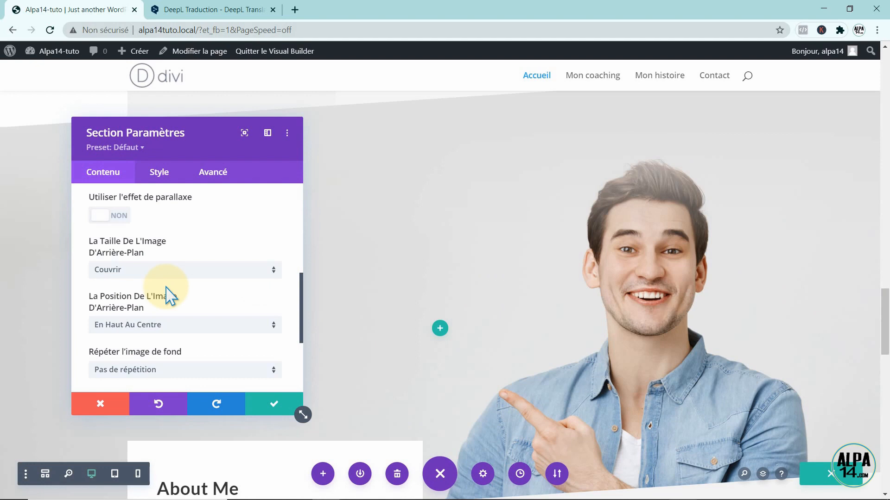
left_click(275, 401)
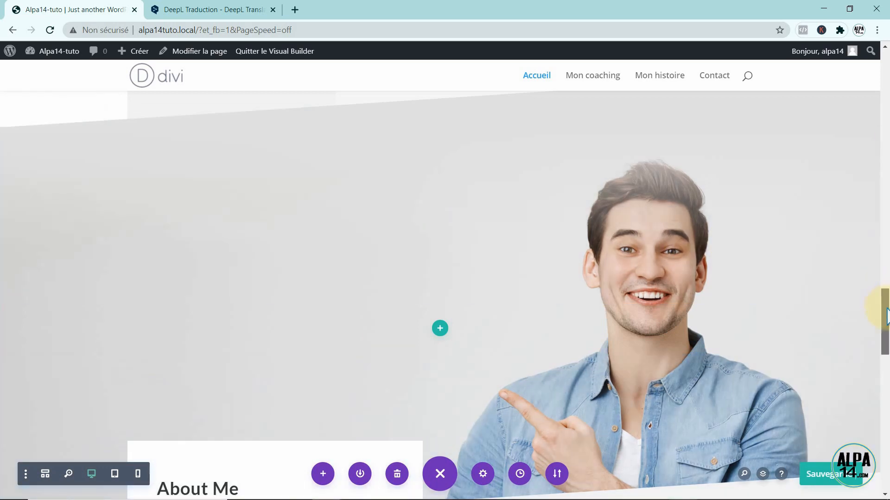
left_click_drag(884, 308, 870, 99)
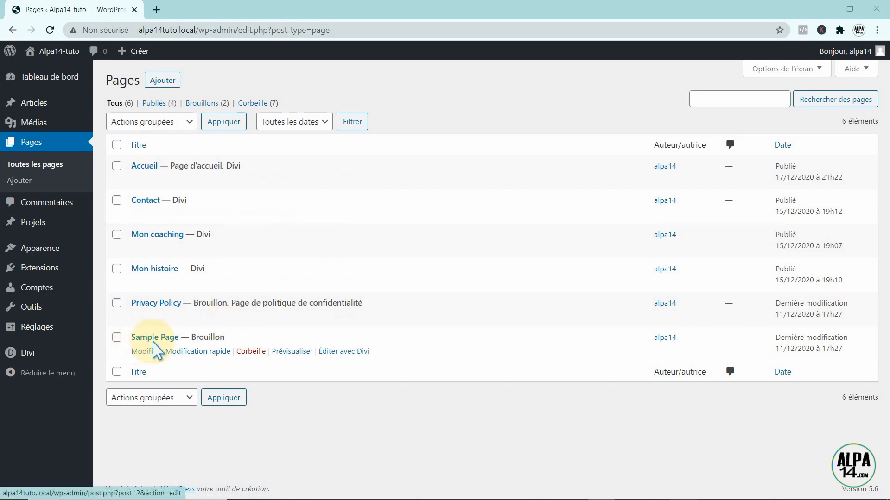
Step: Move the Sample Page draft to the trash and view the published Accueil page
left_click(251, 352)
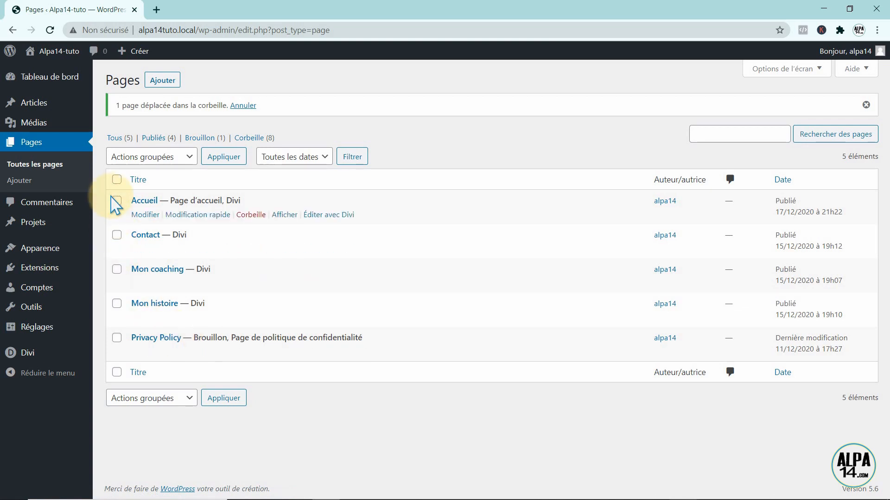
left_click(284, 217)
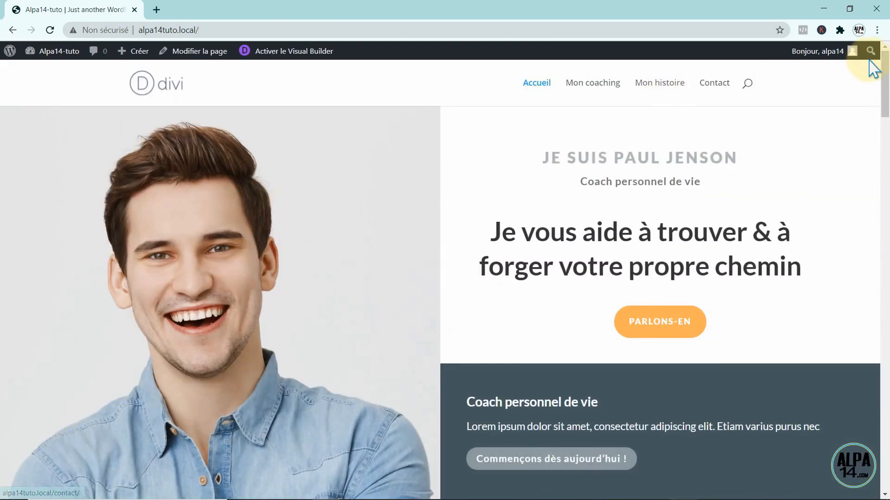
Step: Review the published Accueil page from the opening section through to the contact form
left_click_drag(885, 65, 885, 88)
scroll(883, 84, "down", 8)
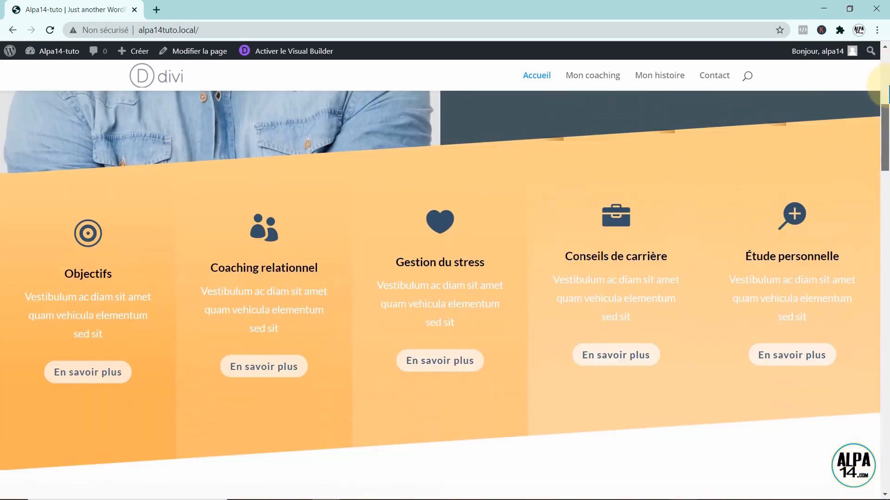
scroll(886, 86, "down", 10)
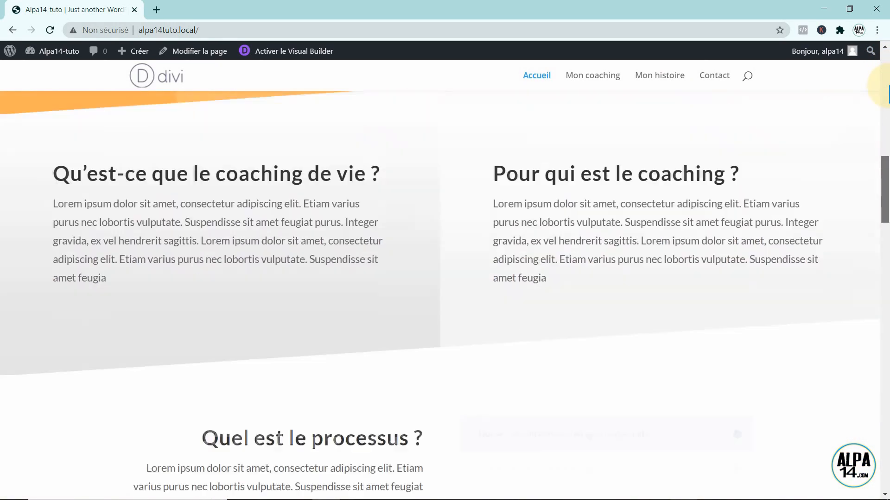
scroll(886, 85, "down", 8)
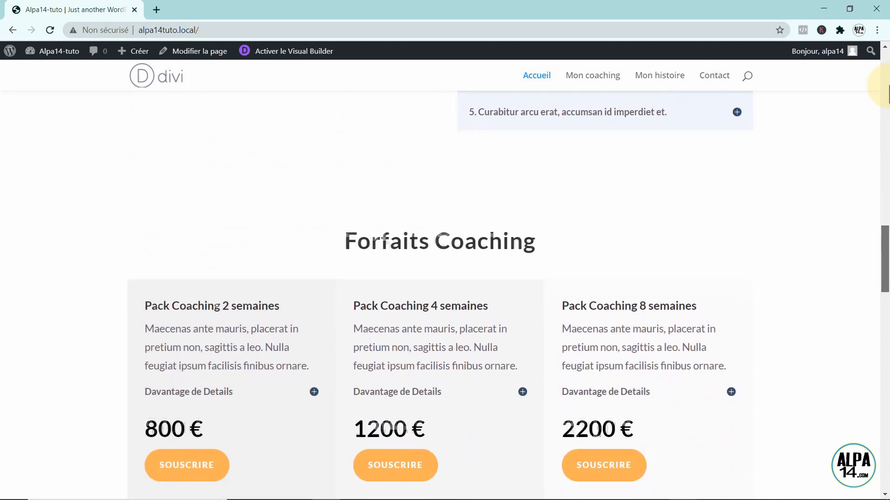
scroll(882, 85, "down", 11)
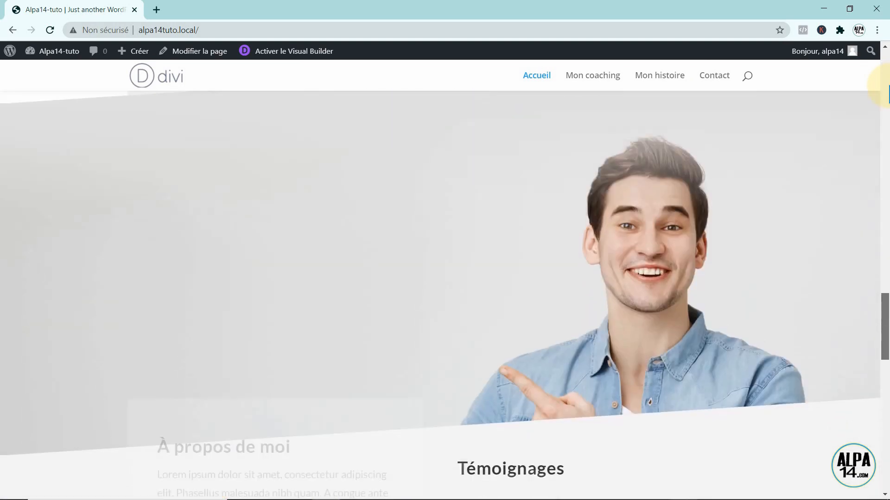
scroll(883, 85, "down", 10)
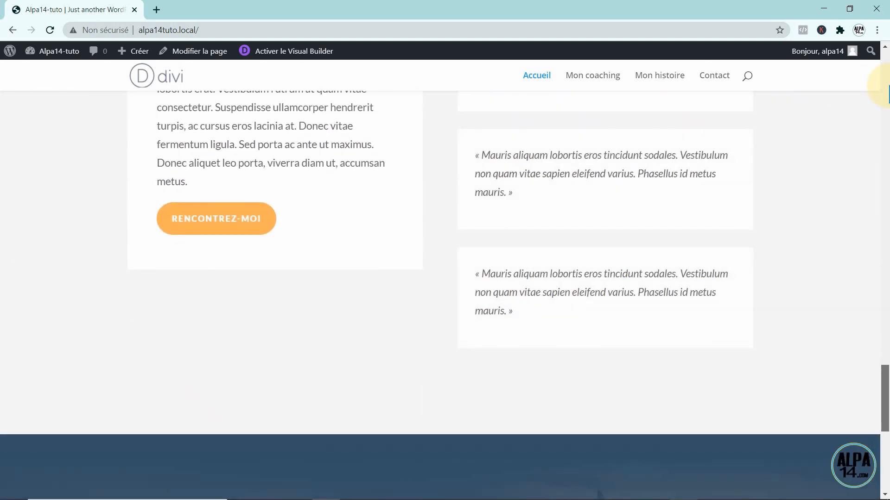
scroll(883, 85, "down", 1)
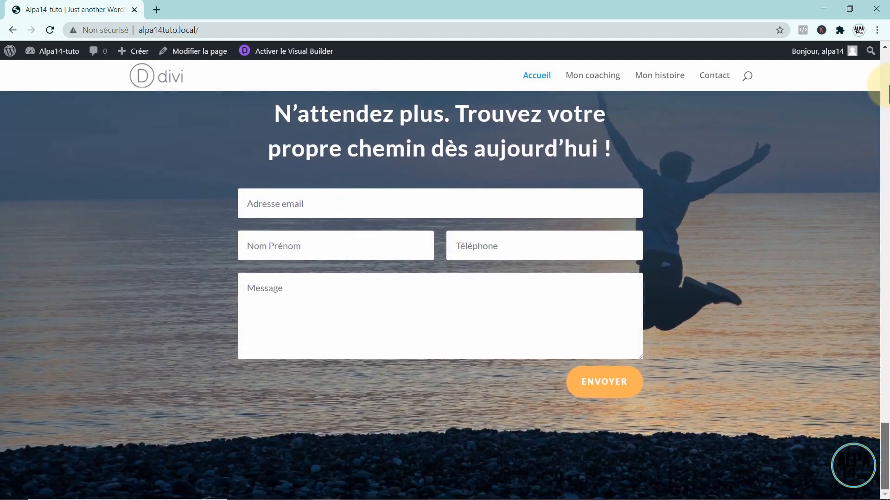
scroll(882, 85, "up", 1)
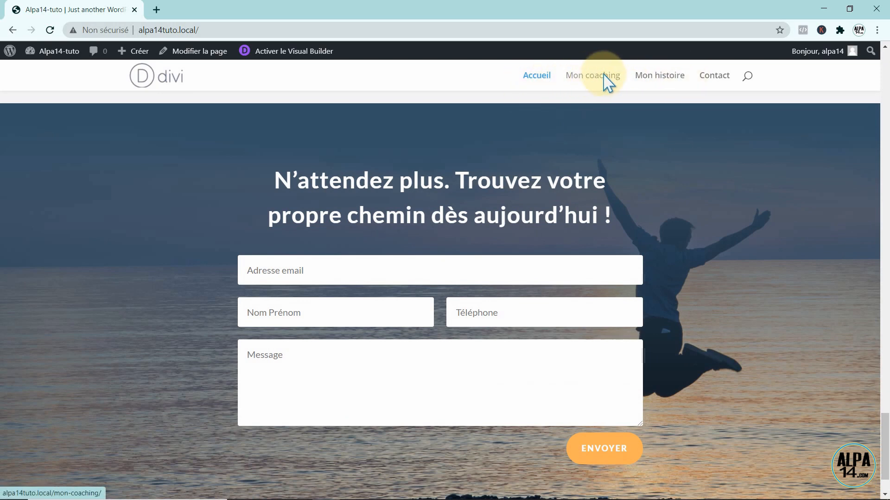
Step: Review the published Mon histoire page through to its contact form and return to the Accueil page
left_click(656, 76)
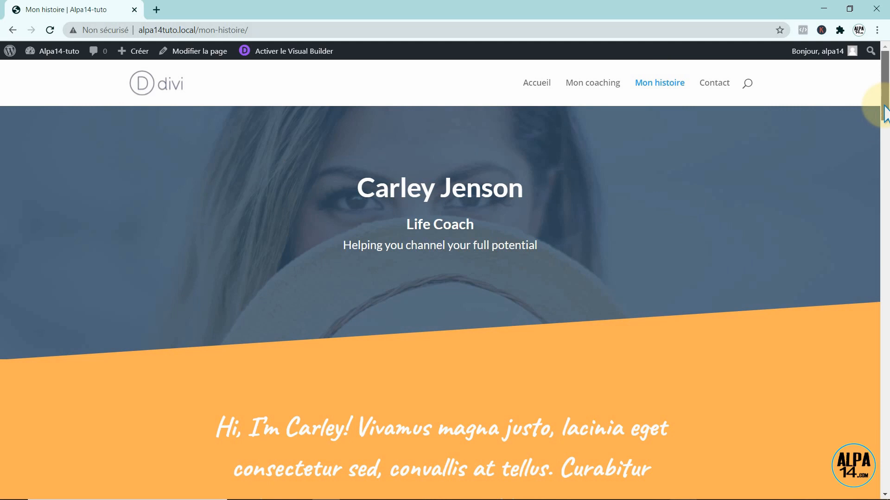
left_click_drag(885, 114, 885, 404)
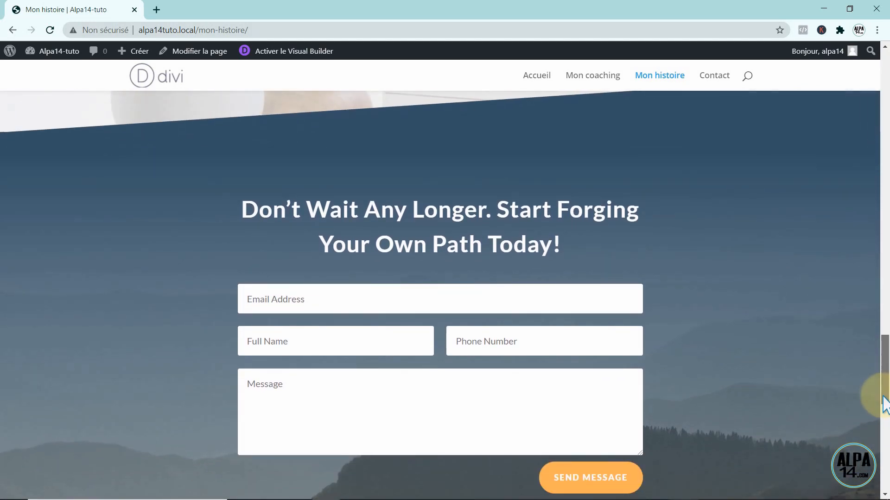
left_click_drag(885, 404, 883, 118)
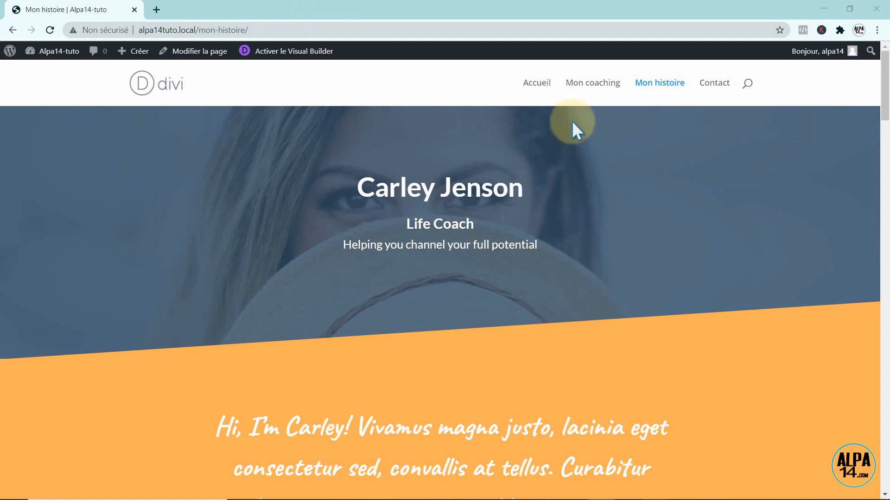
left_click(537, 85)
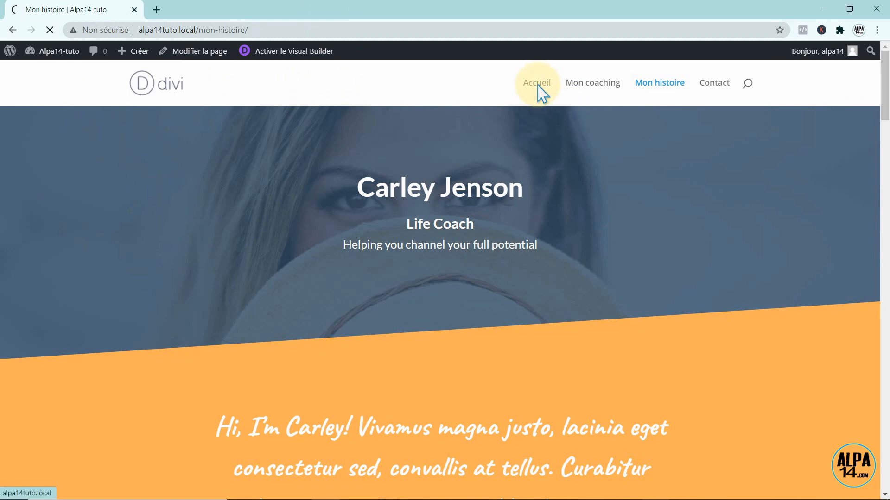
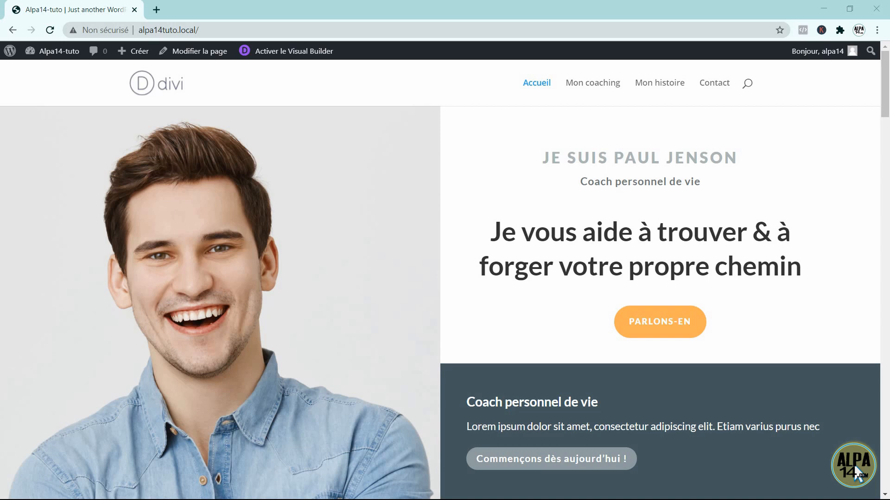
Step: In the Divi theme options, set paul-coaching.jpg from the media library as the site logo
left_click(9, 54)
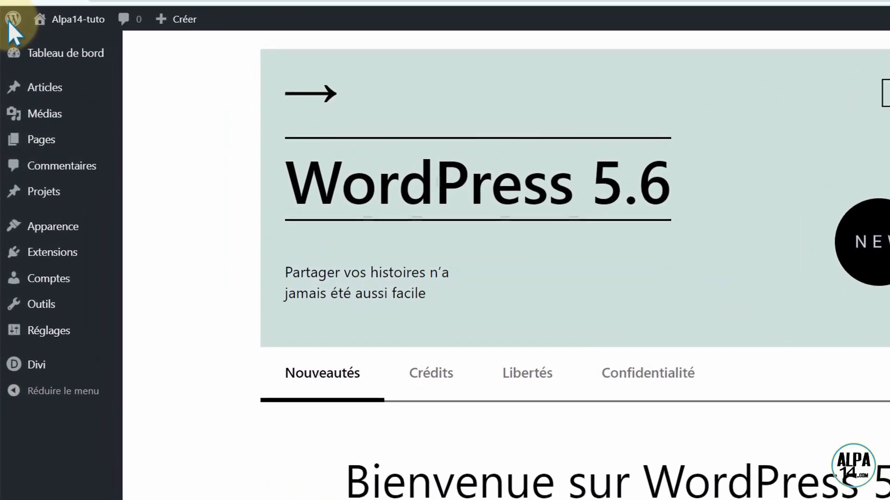
mouse_move(21, 366)
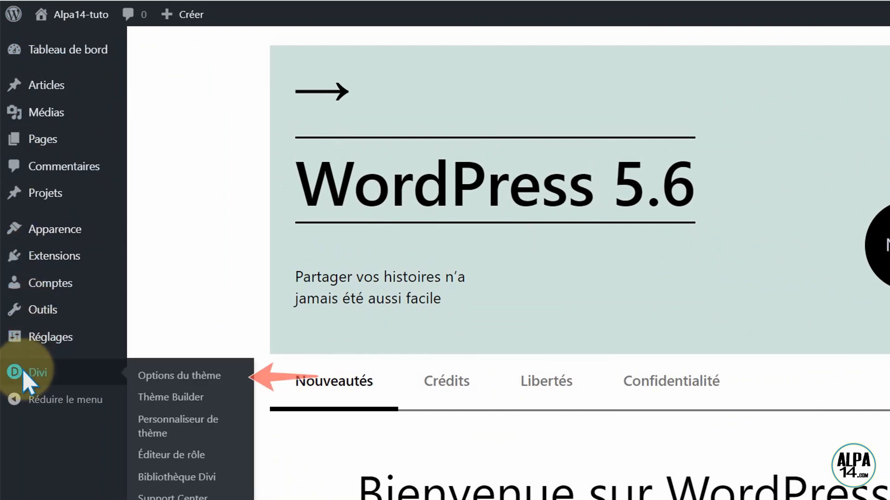
left_click(192, 378)
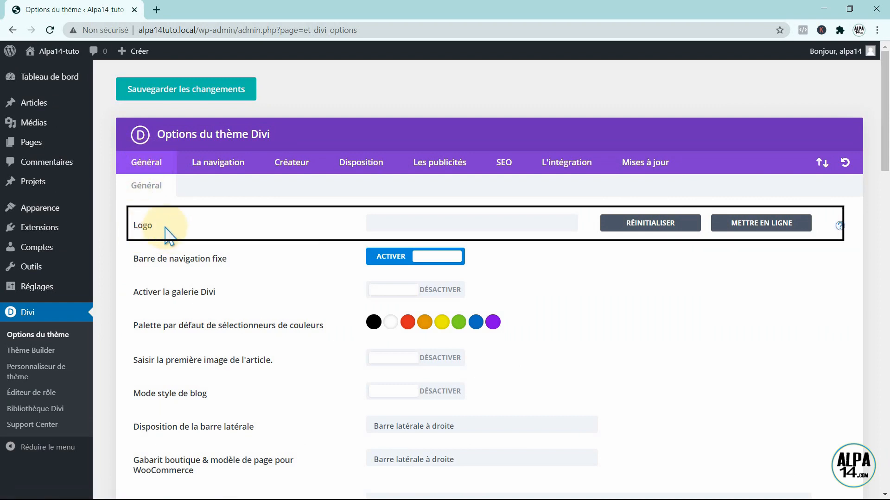
left_click(753, 227)
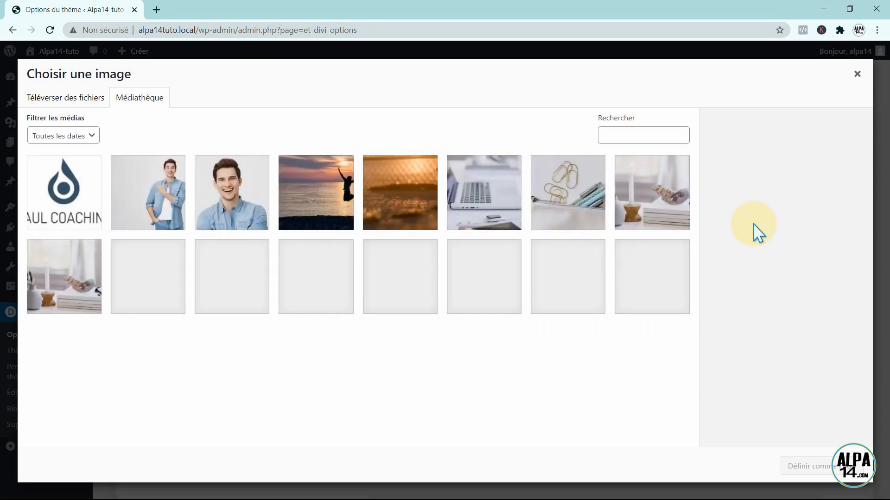
left_click(53, 204)
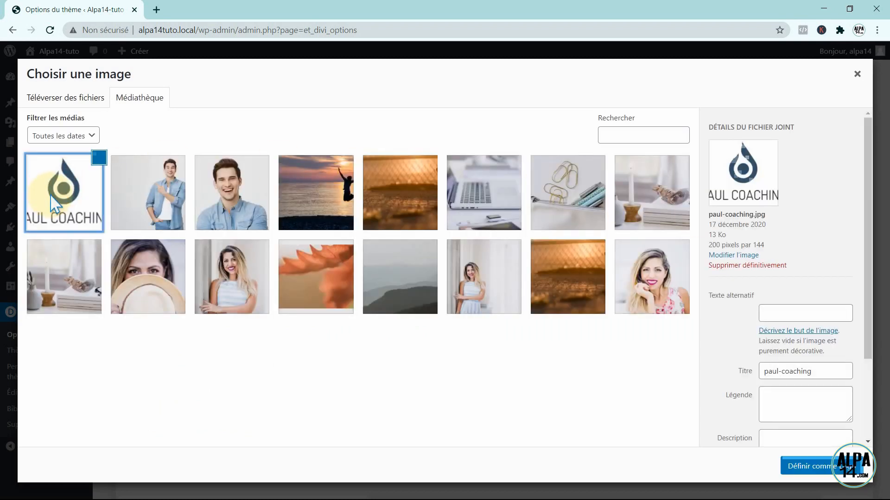
left_click(804, 467)
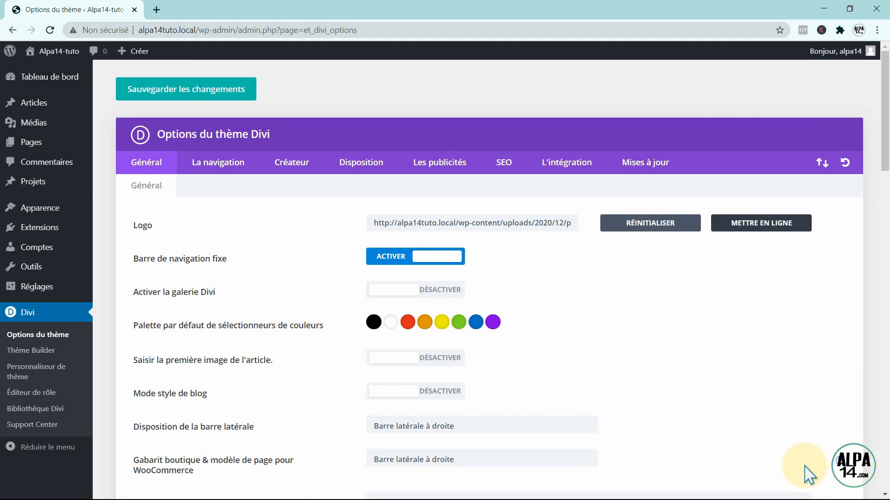
Step: Save the theme option changes and view the published Accueil page to check the header logo
scroll(268, 341, "down", 20)
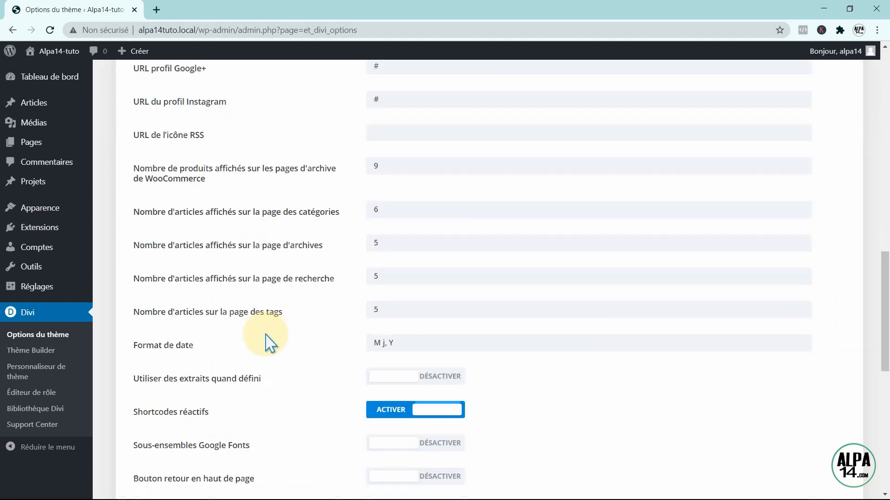
scroll(268, 341, "down", 10)
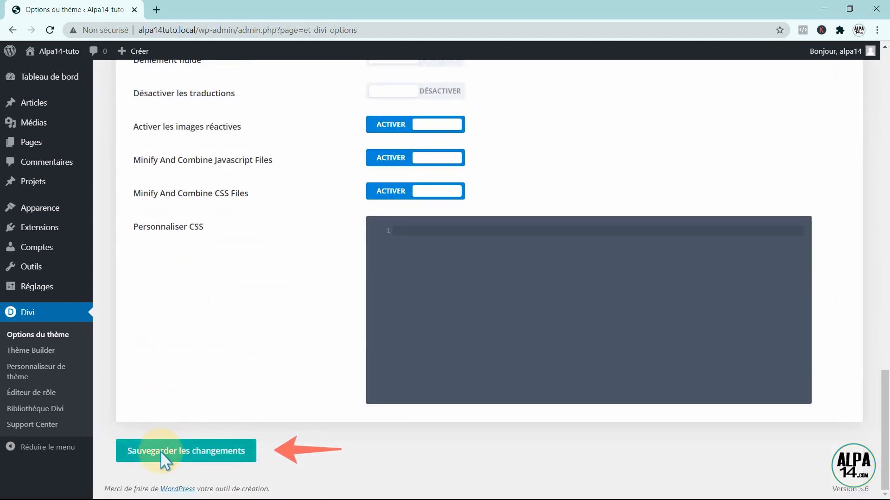
left_click(161, 451)
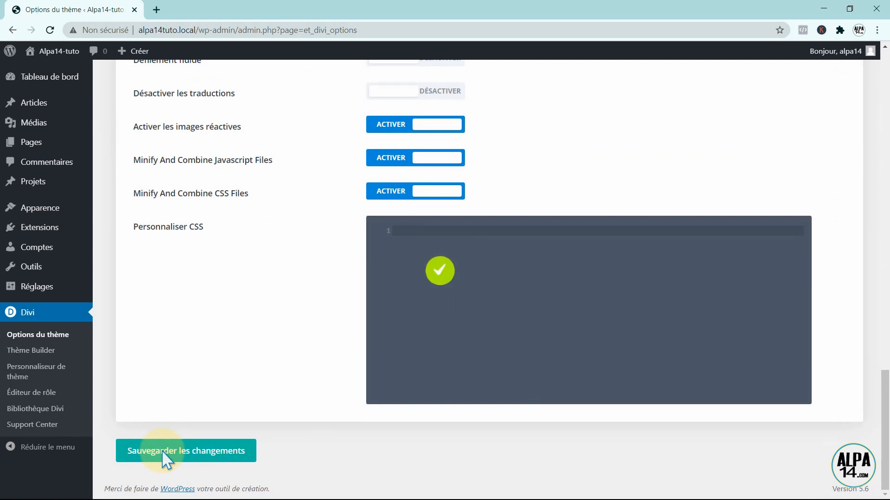
mouse_move(24, 144)
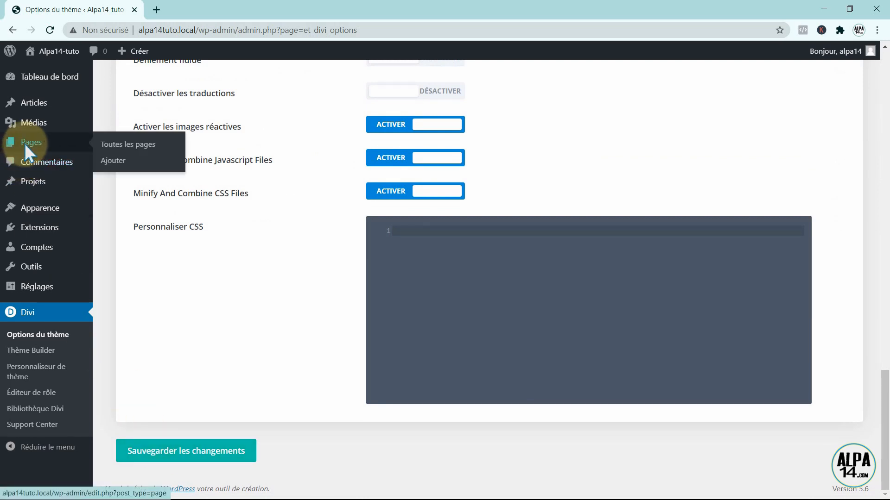
left_click(122, 143)
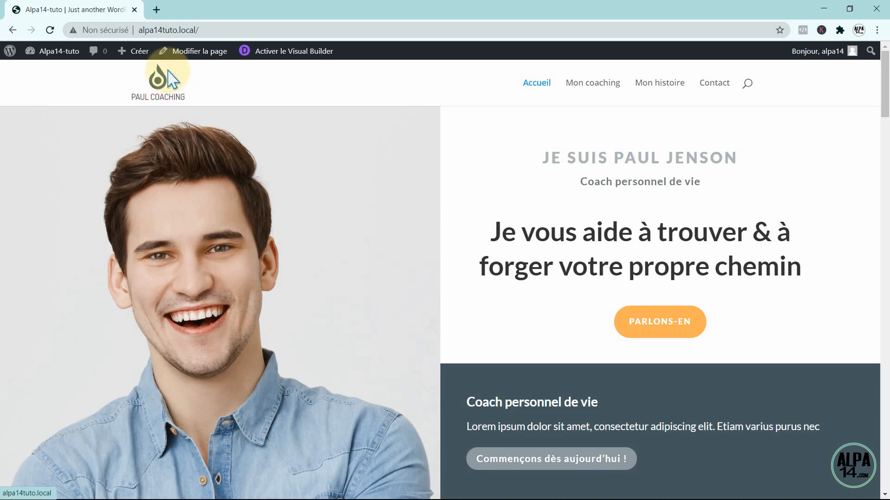
Step: In the theme customizer's primary menu bar settings, set the logo's maximum height to 95 and publish the change
mouse_move(5, 52)
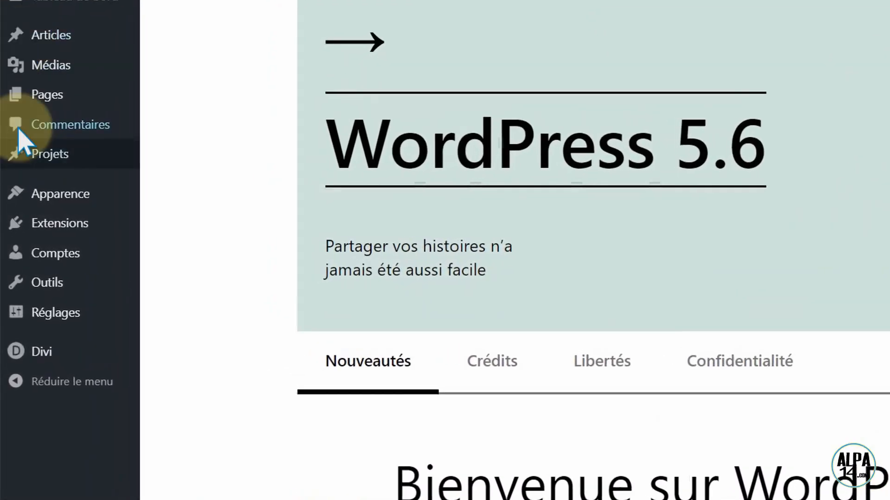
mouse_move(12, 354)
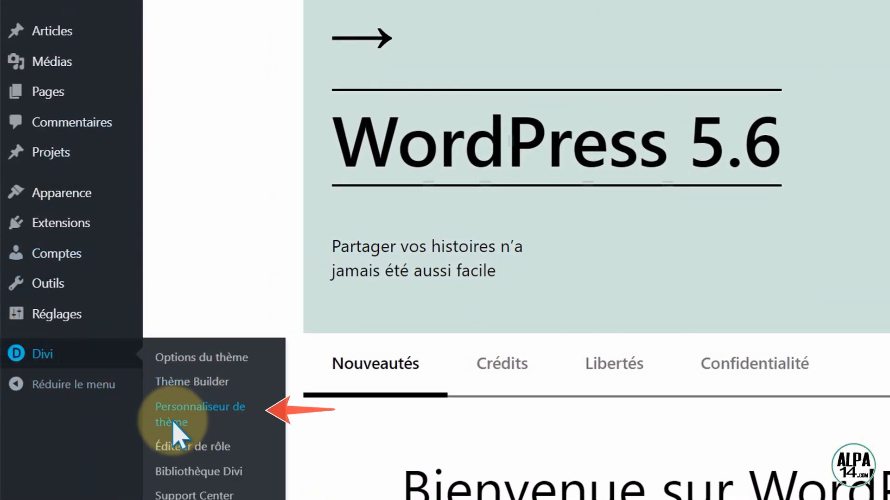
left_click(230, 419)
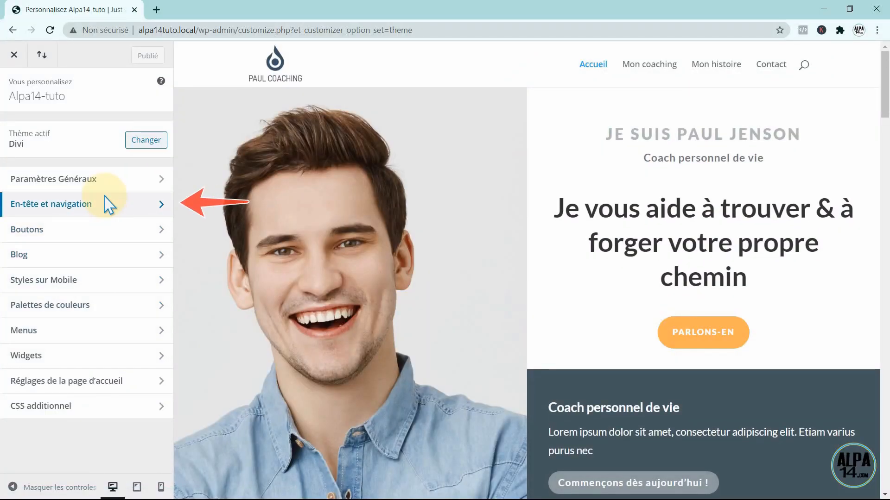
left_click(155, 207)
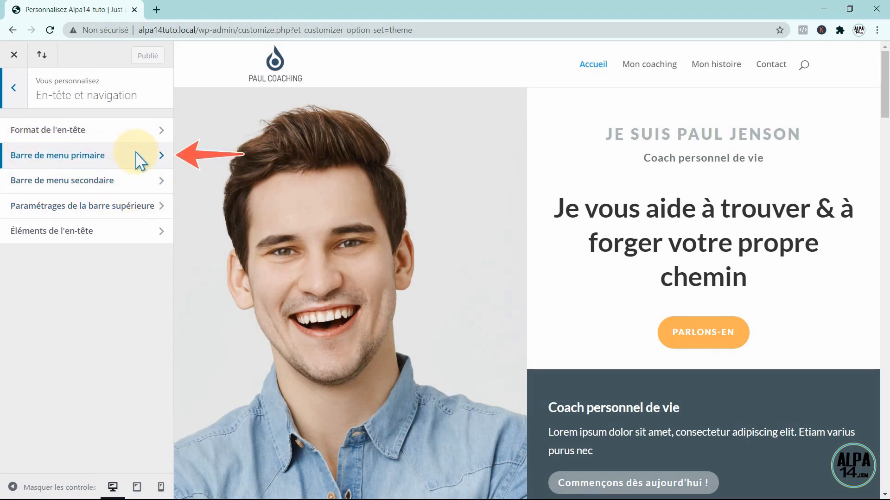
left_click(140, 159)
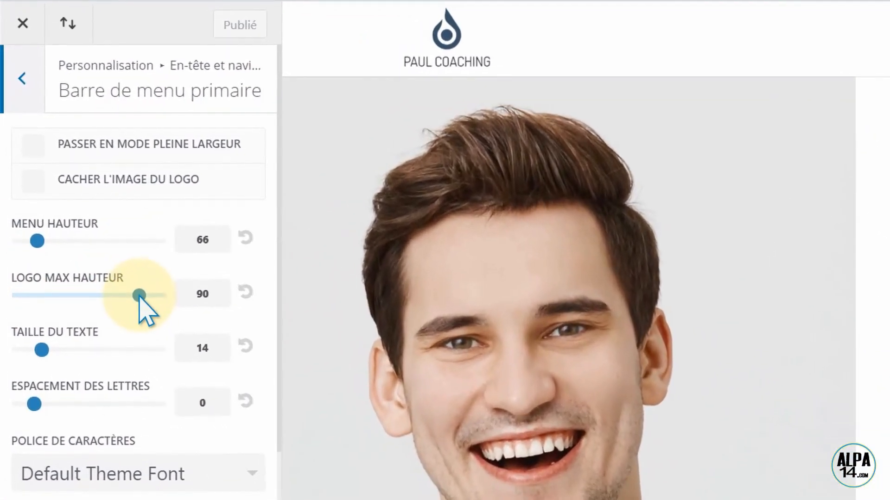
mouse_move(139, 296)
left_mouse_down()
mouse_move(31, 296)
mouse_move(157, 305)
mouse_move(146, 307)
left_mouse_up()
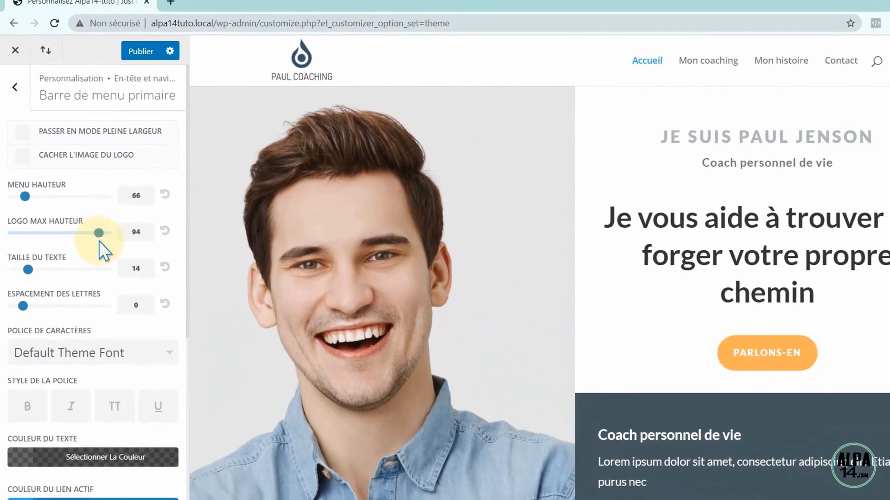
left_click_drag(97, 234, 113, 235)
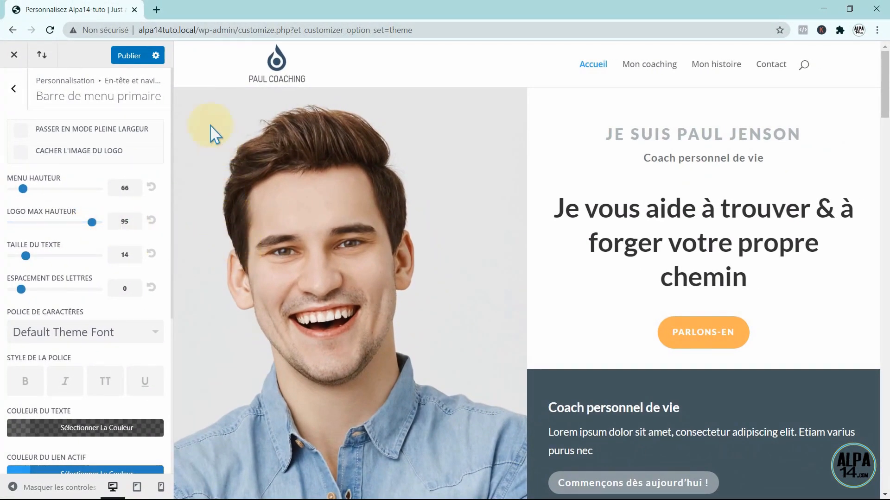
left_click(129, 56)
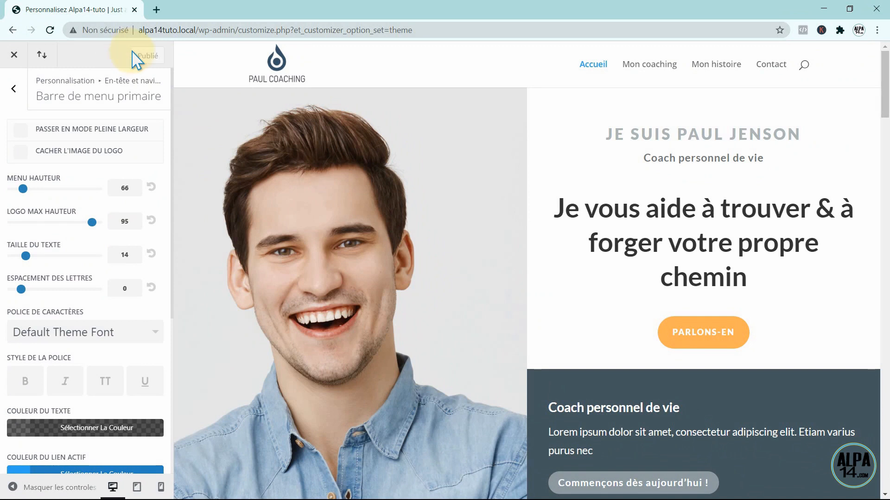